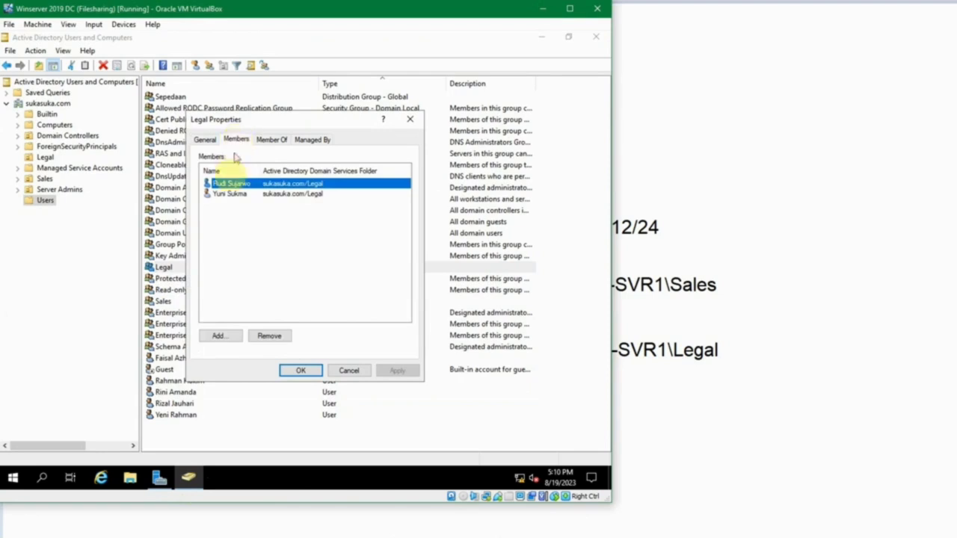
Review the members of the Legal group with the name column widened, and close its properties
{"action": "left_click_drag", "start_coordinate": [261, 170], "coordinate": [297, 170]}
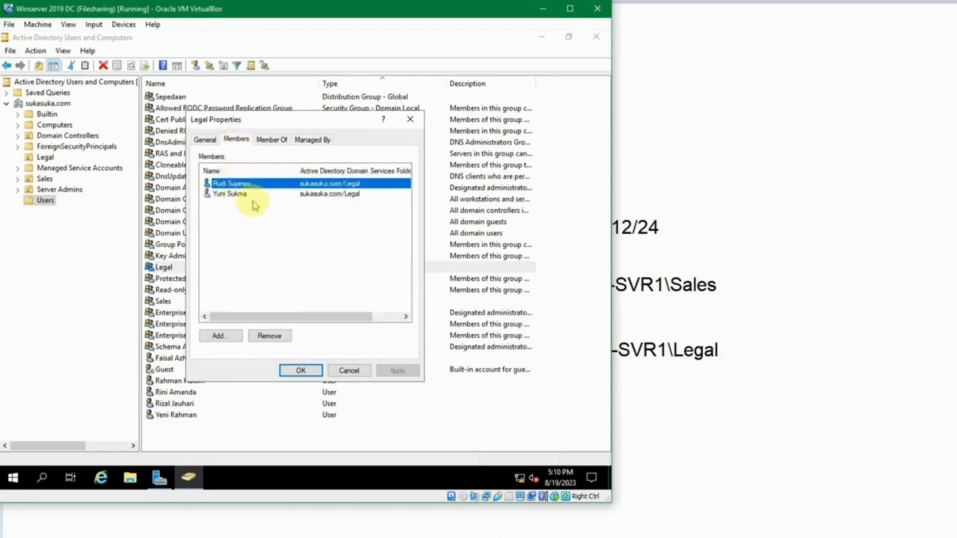
{"action": "left_click", "coordinate": [250, 194]}
{"action": "left_click", "coordinate": [250, 183]}
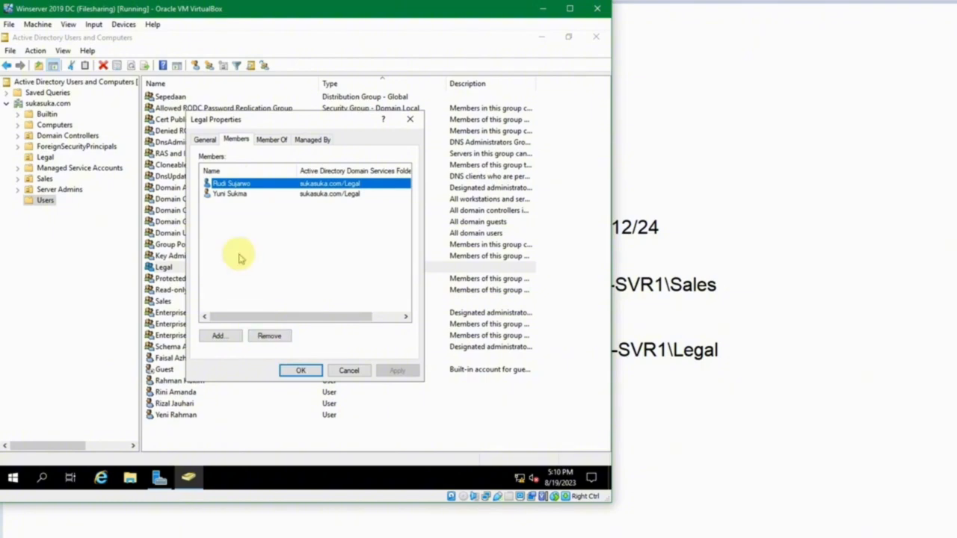
{"action": "left_click", "coordinate": [296, 368]}
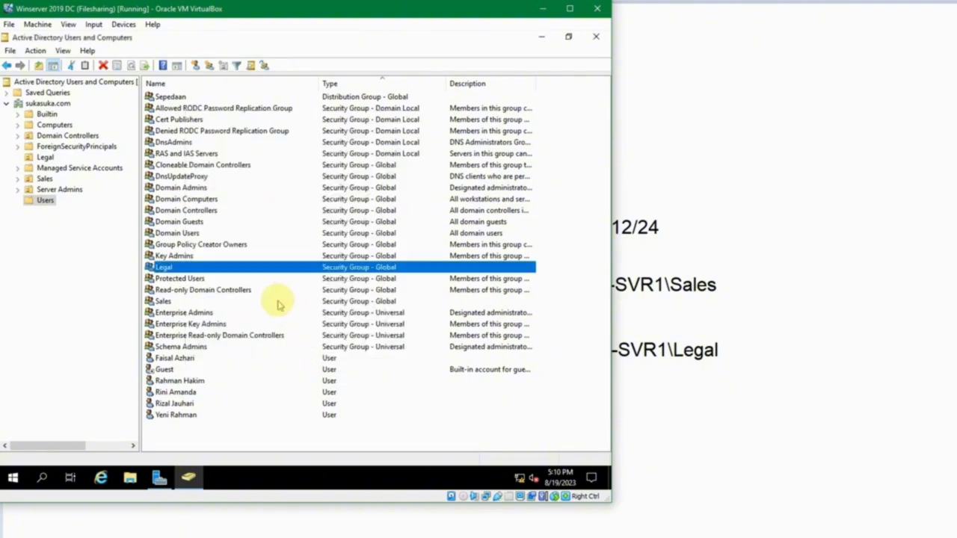
Review the Sales group's members with the name column widened, and check the individual accounts in the Users container
{"action": "double_click", "coordinate": [161, 300]}
{"action": "left_click", "coordinate": [236, 139]}
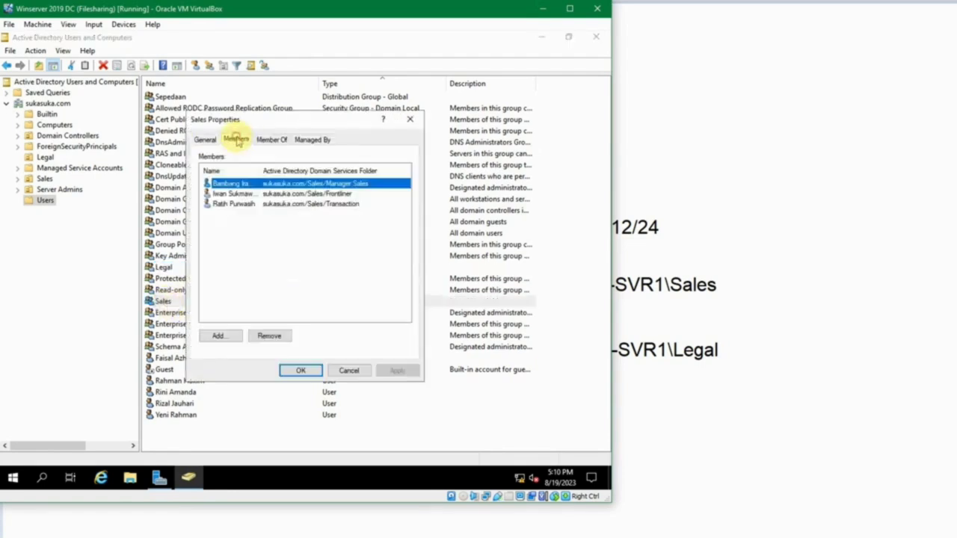
{"action": "left_click_drag", "start_coordinate": [259, 170], "coordinate": [316, 170]}
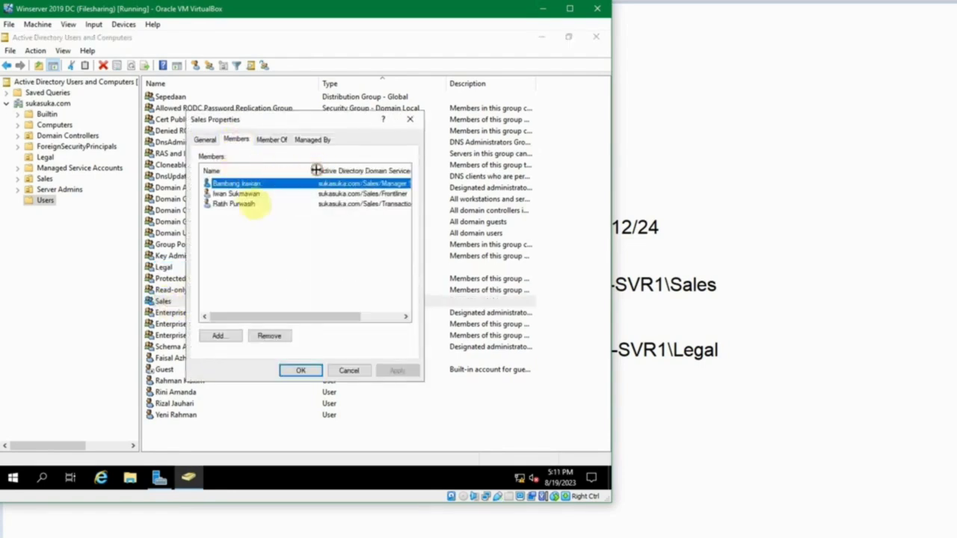
{"action": "left_click", "coordinate": [301, 370]}
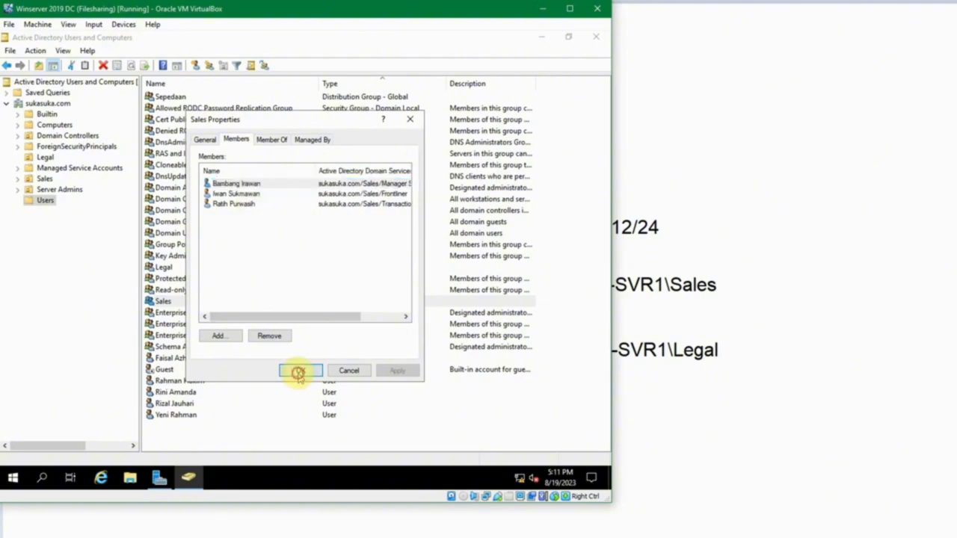
{"action": "left_click", "coordinate": [187, 393]}
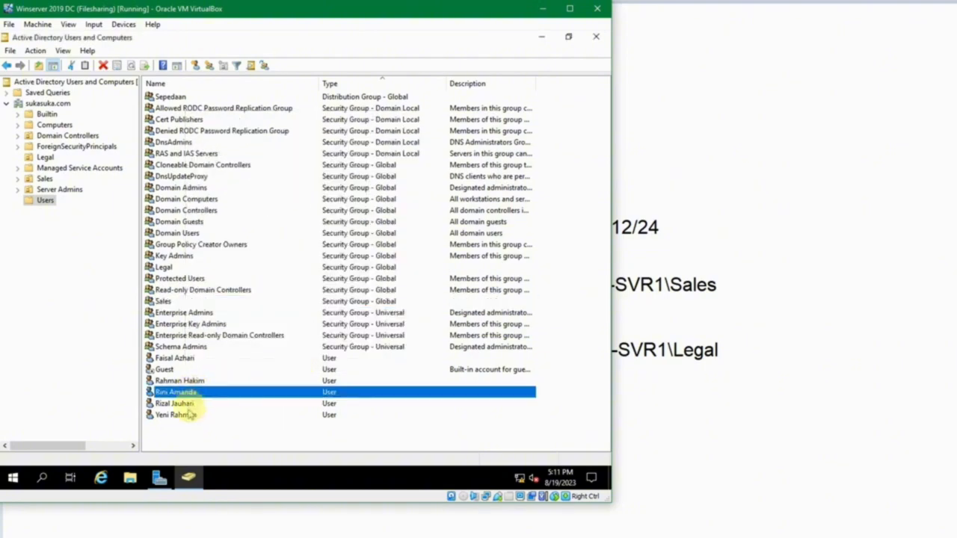
{"action": "left_click", "coordinate": [369, 427]}
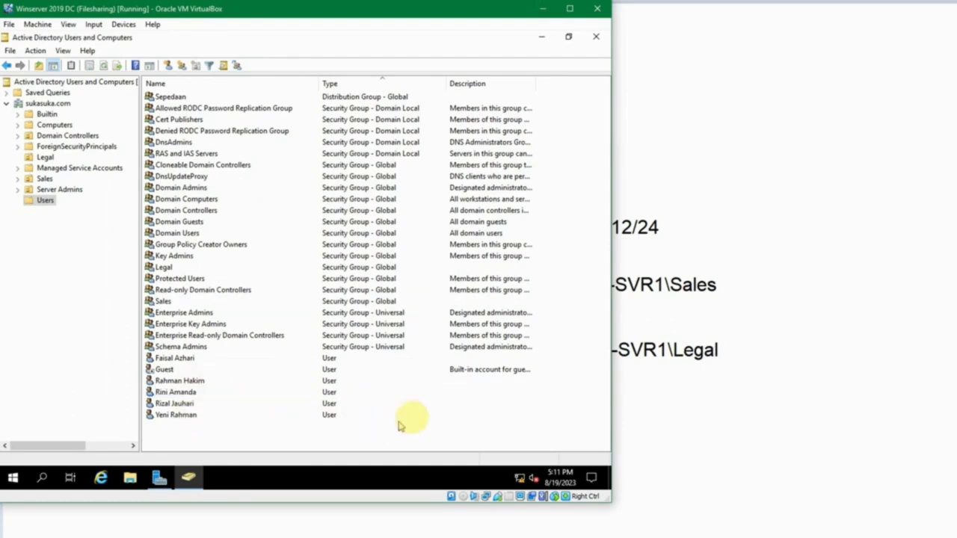
Switch to the Winserver 2019 SVR virtual machine and open Local Disk (C:) in File Explorer
{"action": "mouse_move", "coordinate": [403, 527]}
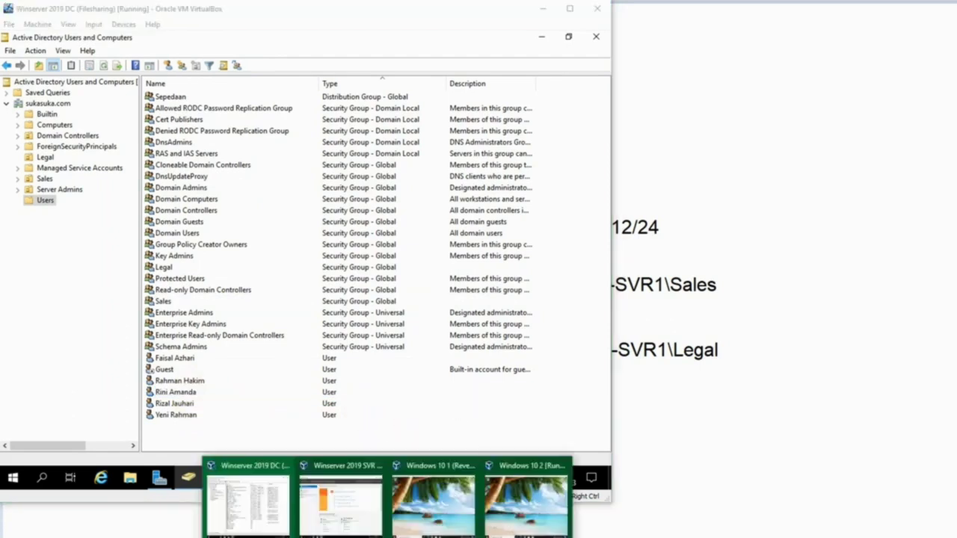
{"action": "left_click", "coordinate": [336, 497]}
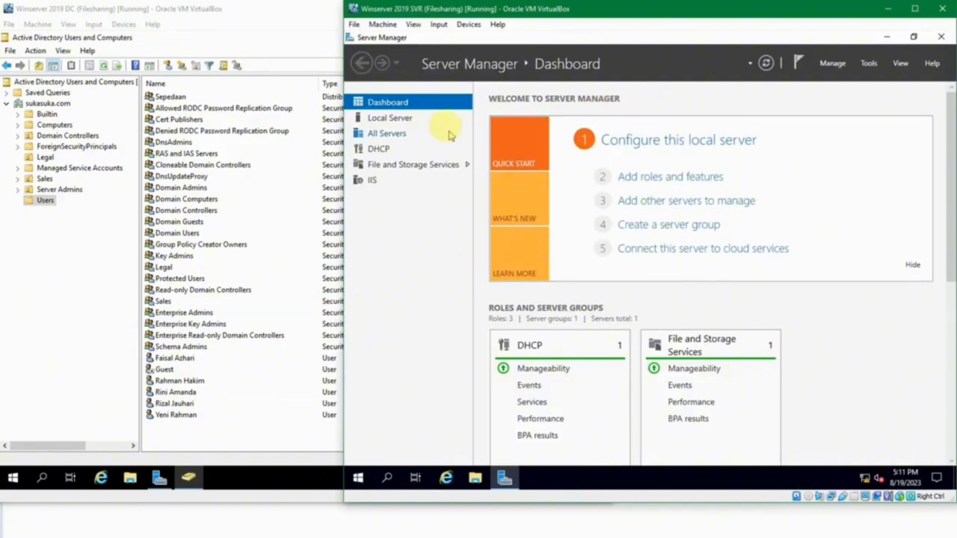
{"action": "left_click", "coordinate": [474, 482]}
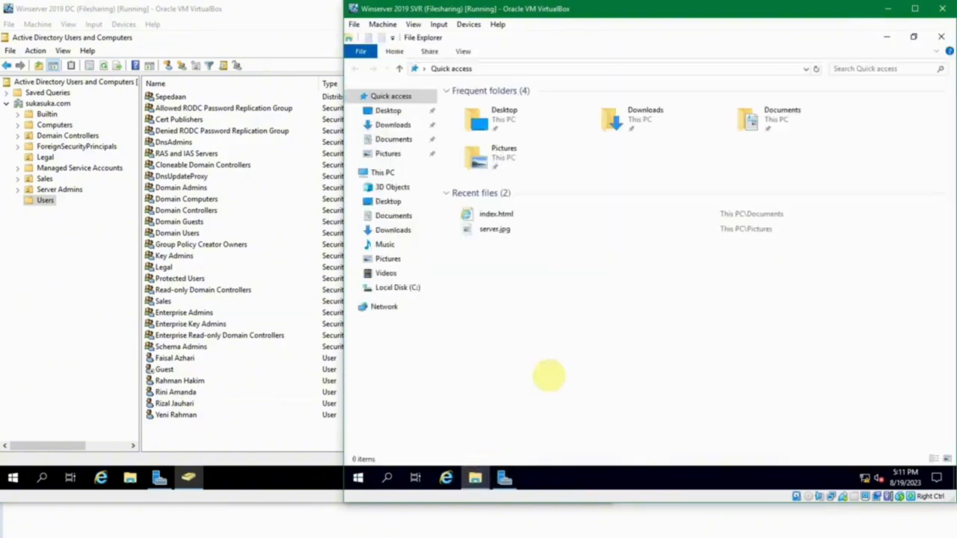
{"action": "left_click", "coordinate": [415, 287]}
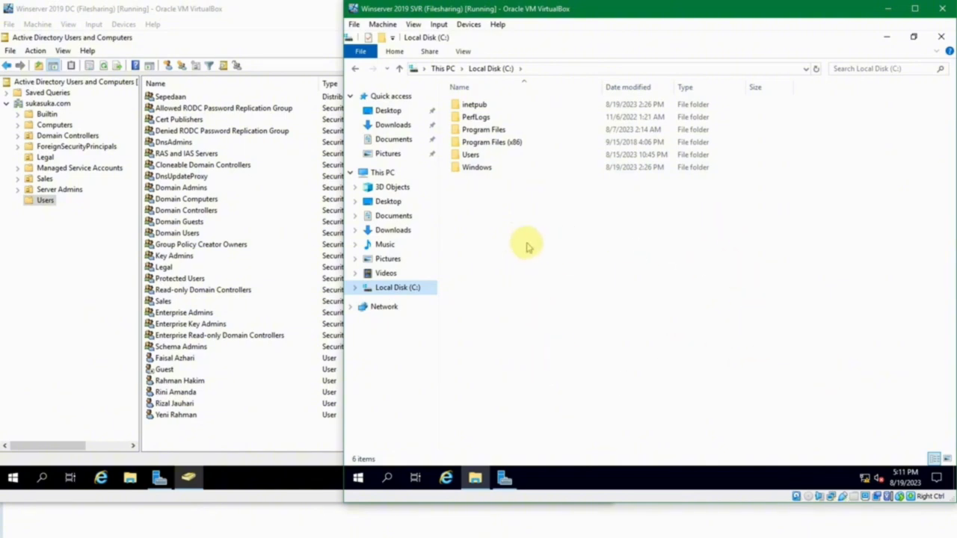
Create a new folder named Shared in the root of the C: drive
{"action": "right_click", "coordinate": [524, 246]}
{"action": "left_click", "coordinate": [519, 222]}
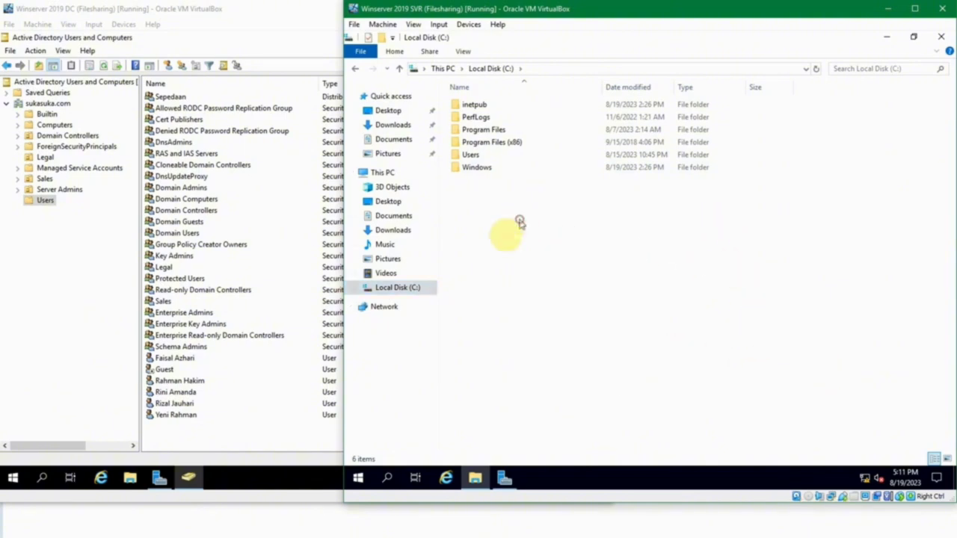
{"action": "right_click", "coordinate": [498, 202]}
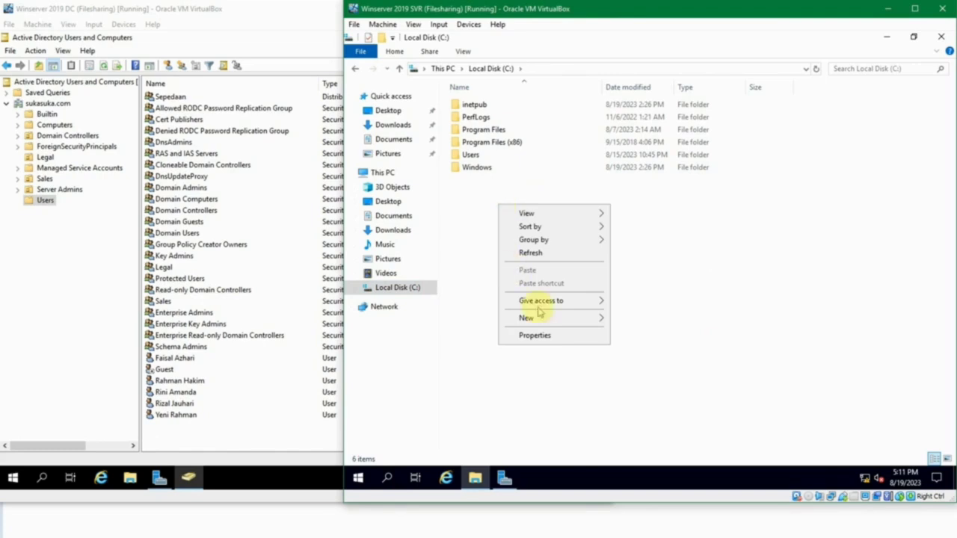
{"action": "mouse_move", "coordinate": [557, 317]}
{"action": "left_click", "coordinate": [655, 317]}
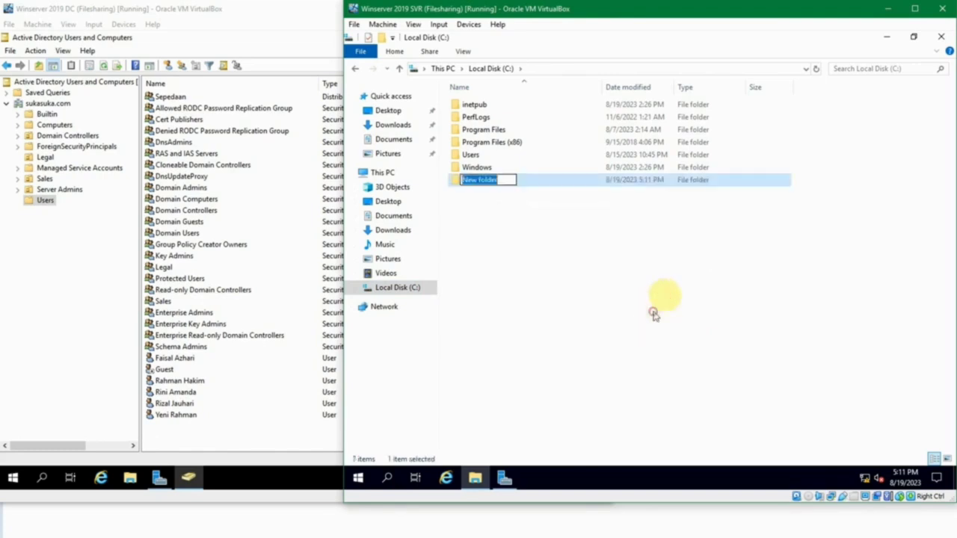
{"action": "type", "text": "Shared"}
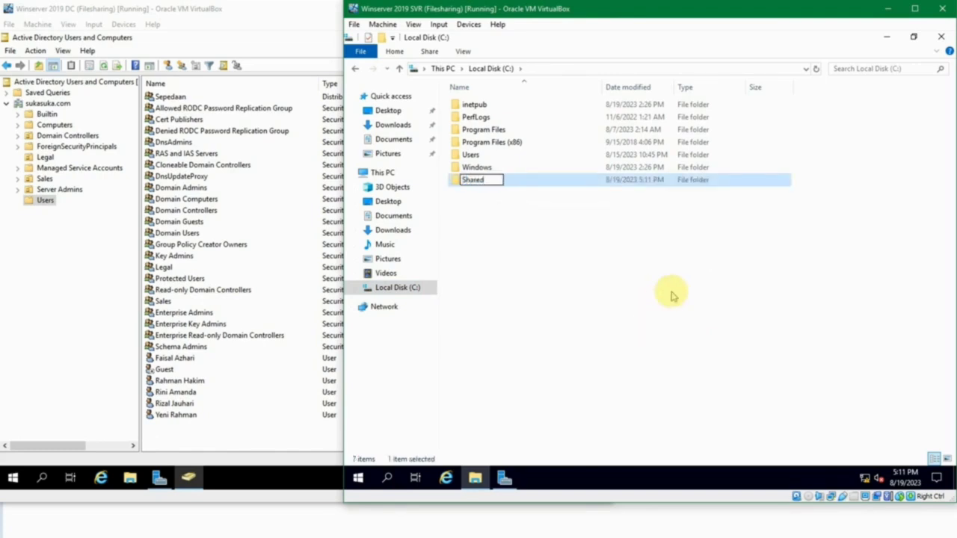
{"action": "key", "text": "Return"}
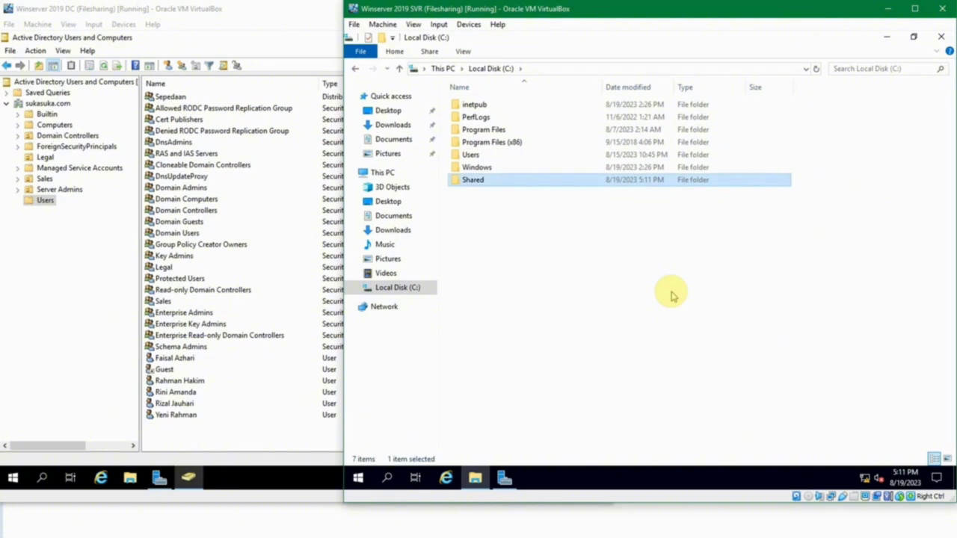
Create the General, Legal and Sales folders inside the Shared folder
{"action": "double_click", "coordinate": [494, 181]}
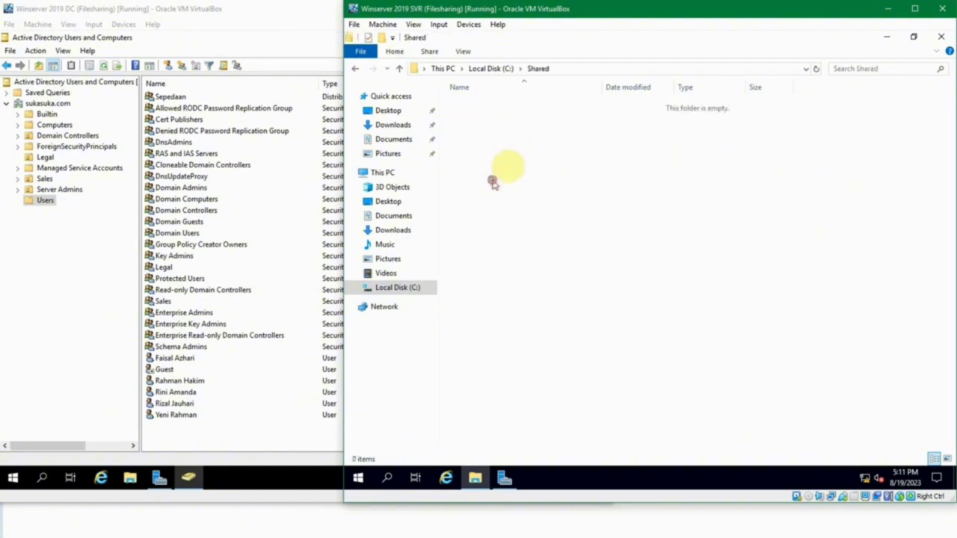
{"action": "right_click", "coordinate": [523, 132]}
{"action": "mouse_move", "coordinate": [566, 276]}
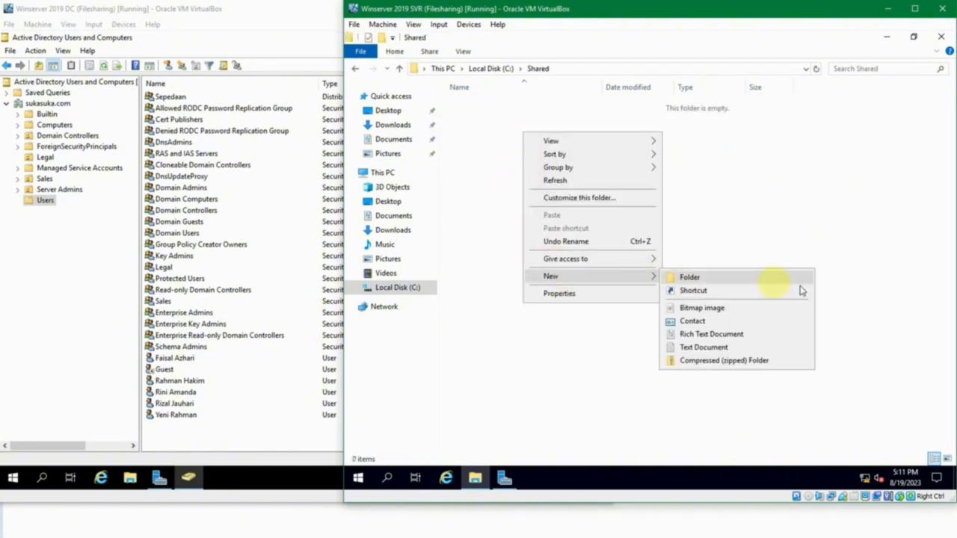
{"action": "left_click", "coordinate": [897, 329]}
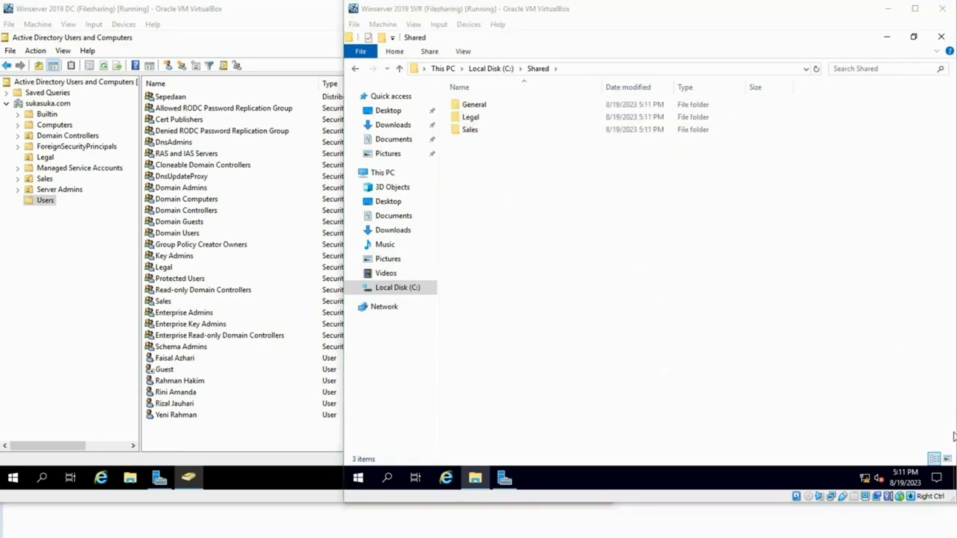
{"action": "left_click", "coordinate": [502, 157]}
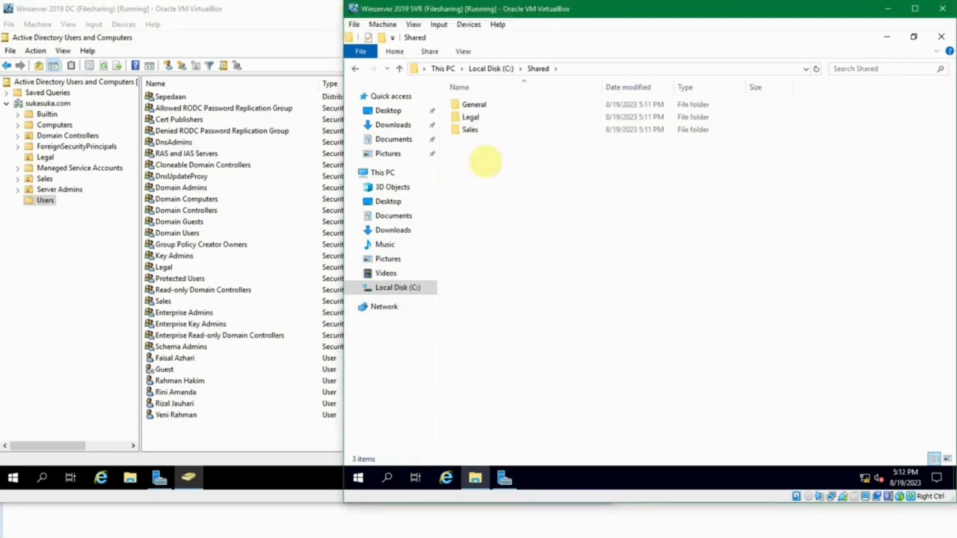
Open the network access settings of the General folder to choose people to share it with
{"action": "left_click", "coordinate": [474, 104]}
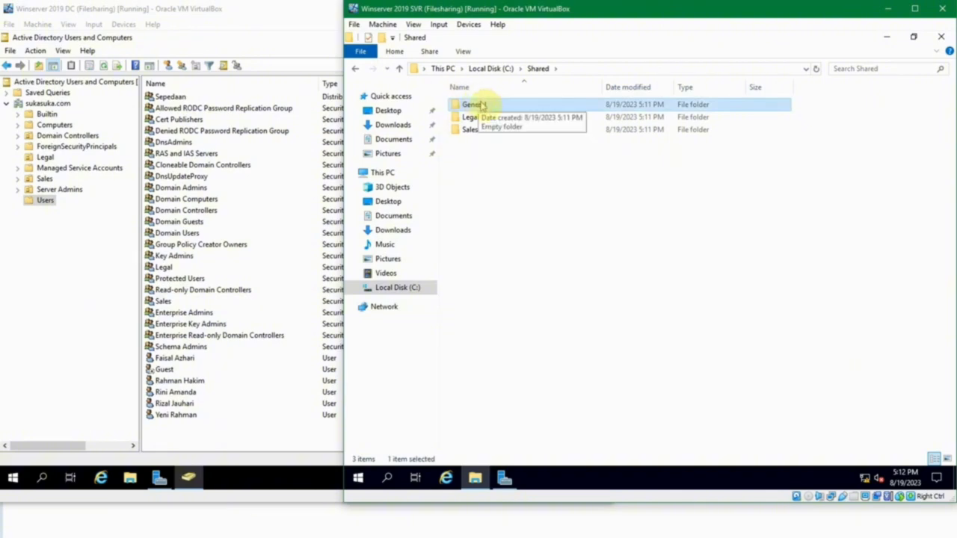
{"action": "left_click", "coordinate": [496, 165]}
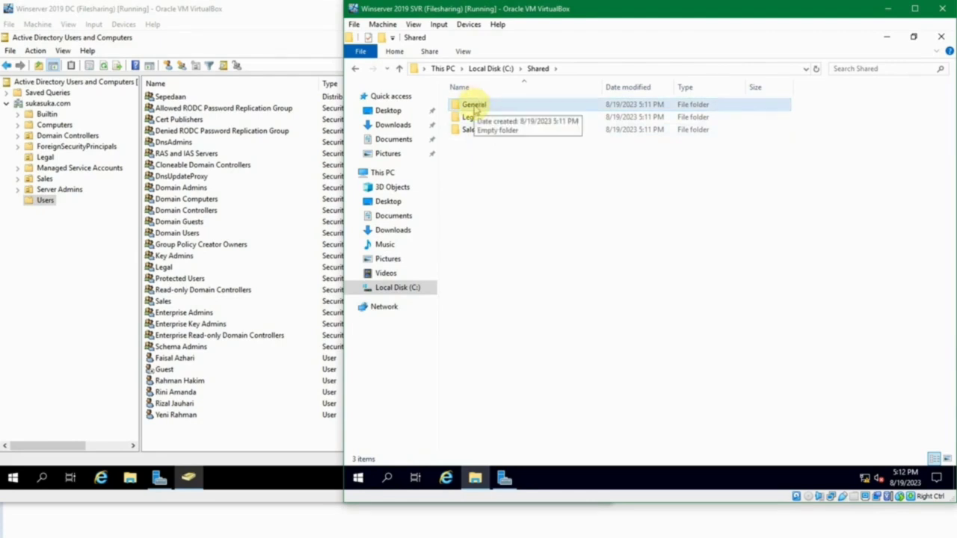
{"action": "right_click", "coordinate": [475, 110]}
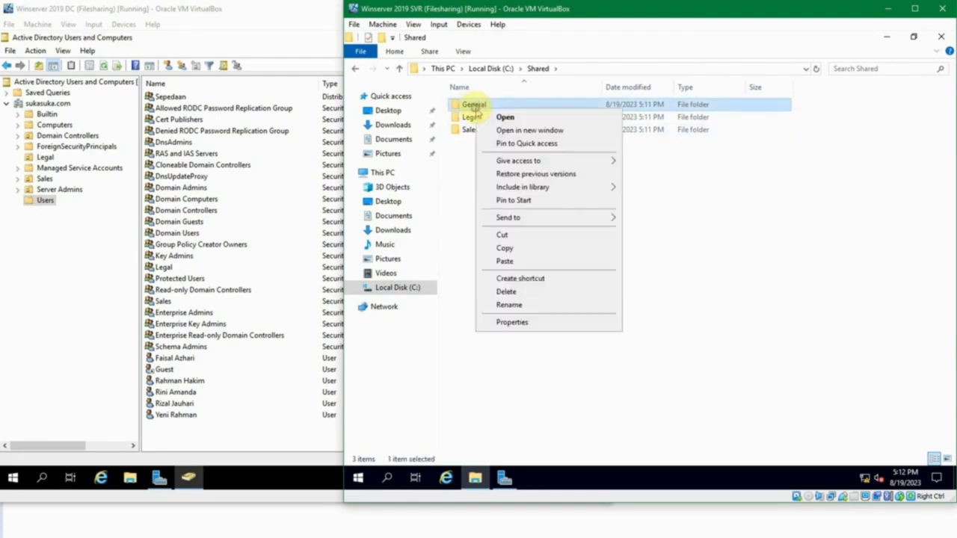
{"action": "left_click", "coordinate": [539, 322]}
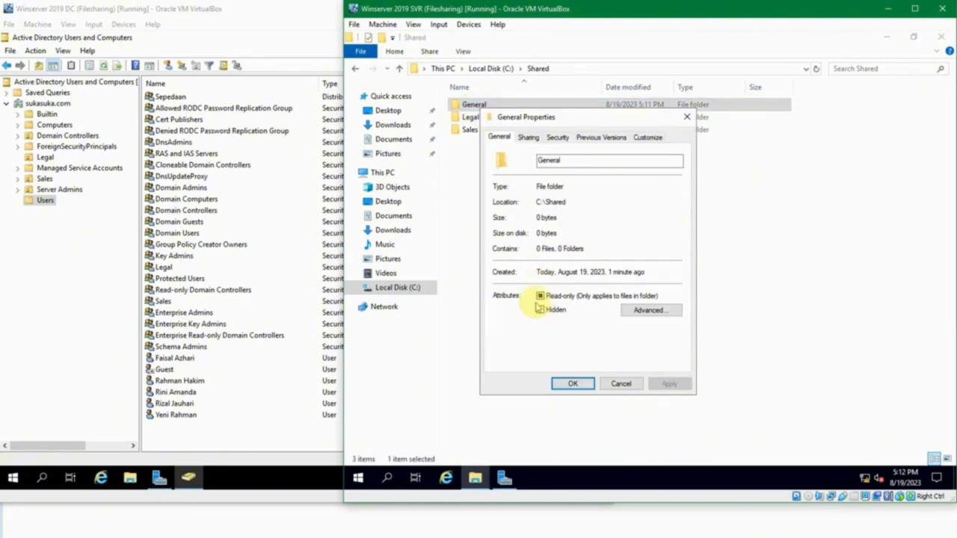
{"action": "left_click", "coordinate": [524, 138]}
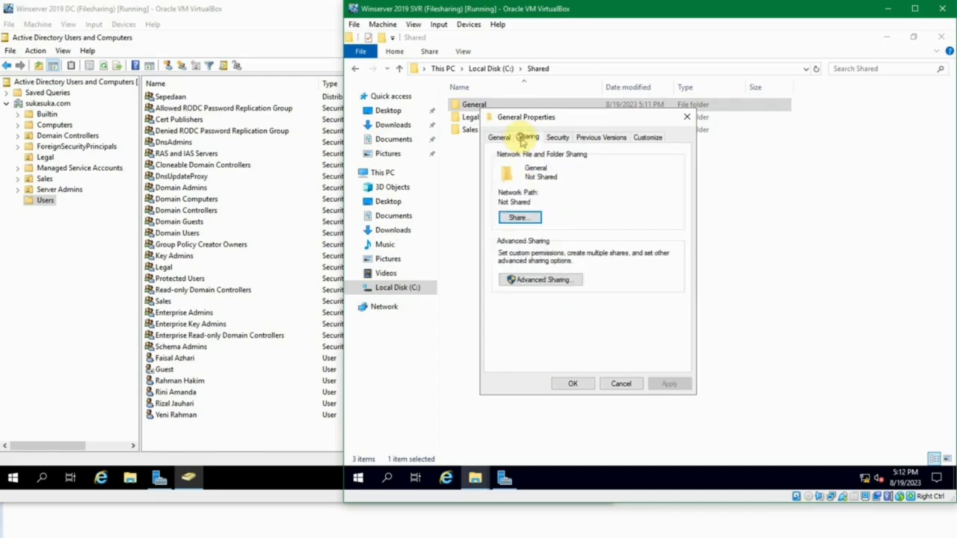
{"action": "left_click", "coordinate": [519, 217]}
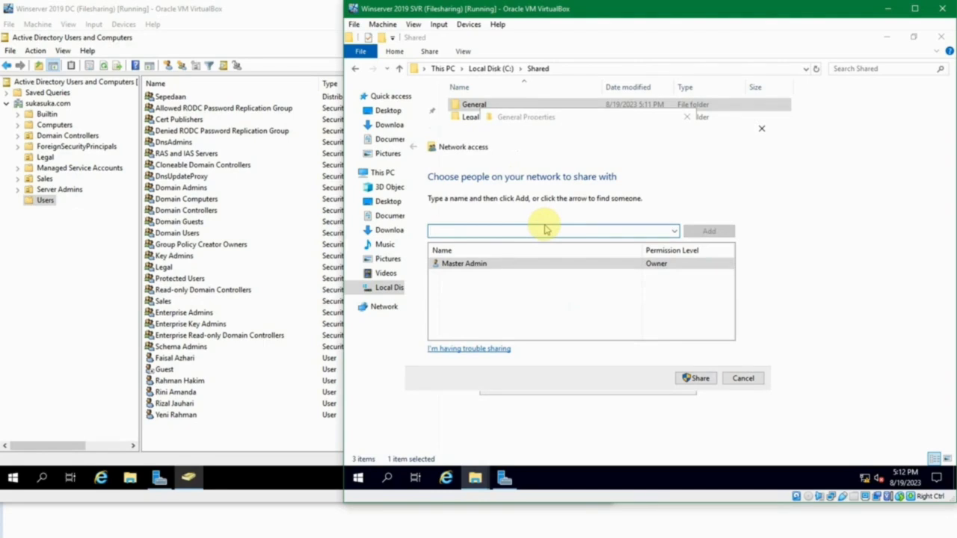
Find the user by first name in the sukasuka.com domain and add them to the General folder's share list with Read permission
{"action": "type", "text": "rini"}
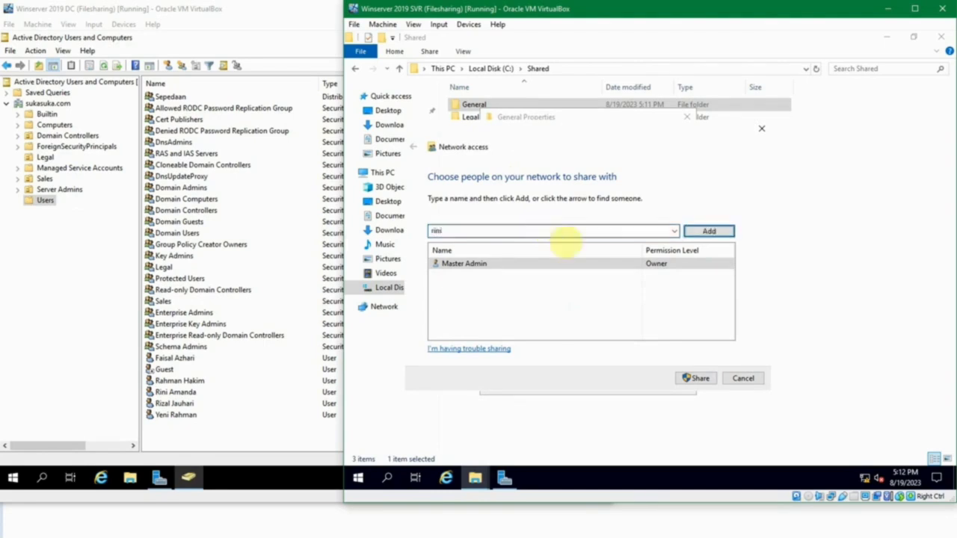
{"action": "left_click", "coordinate": [691, 232]}
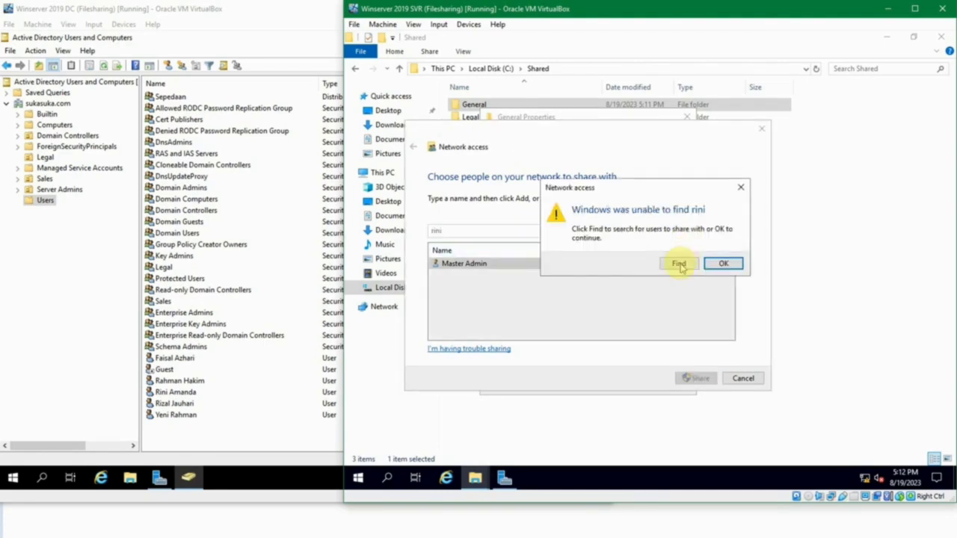
{"action": "left_click", "coordinate": [679, 265]}
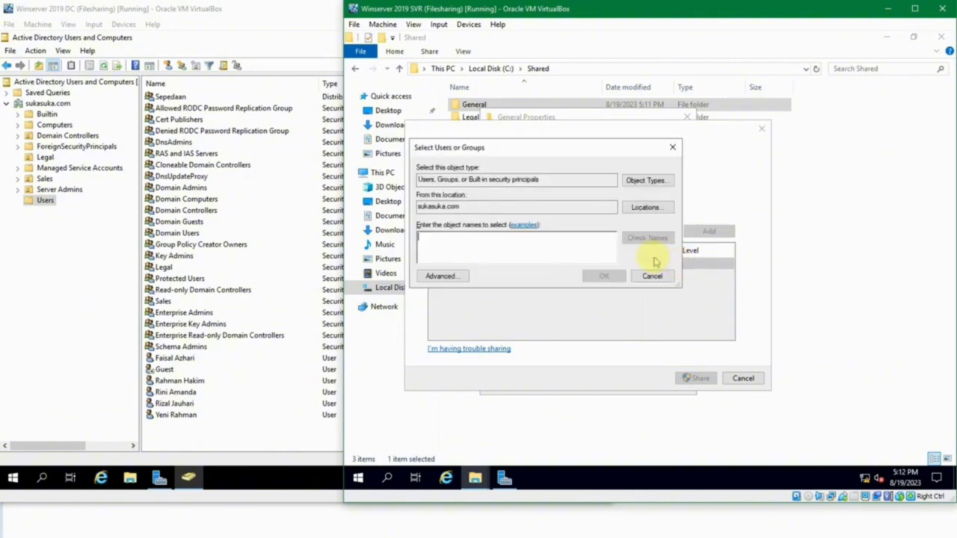
{"action": "type", "text": "rini"}
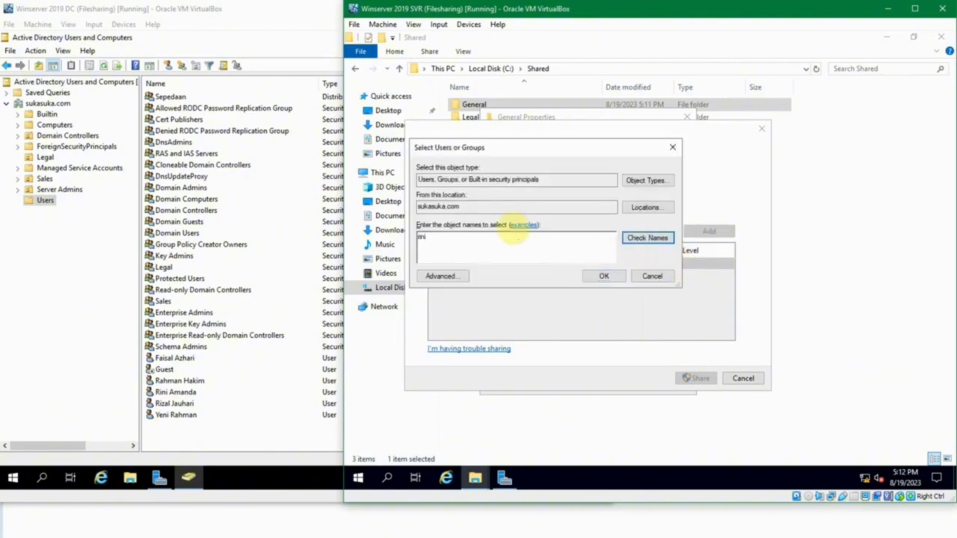
{"action": "left_click", "coordinate": [661, 241]}
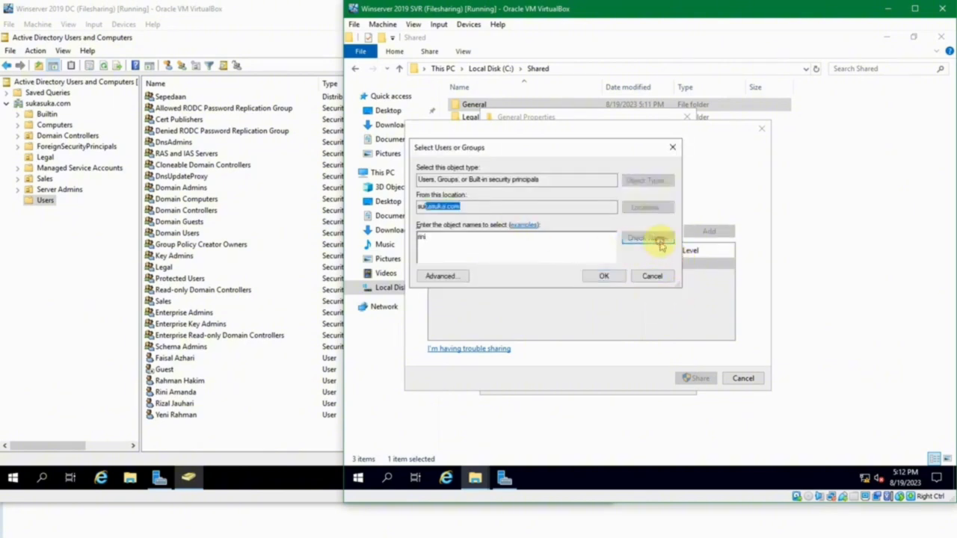
{"action": "left_click", "coordinate": [605, 276]}
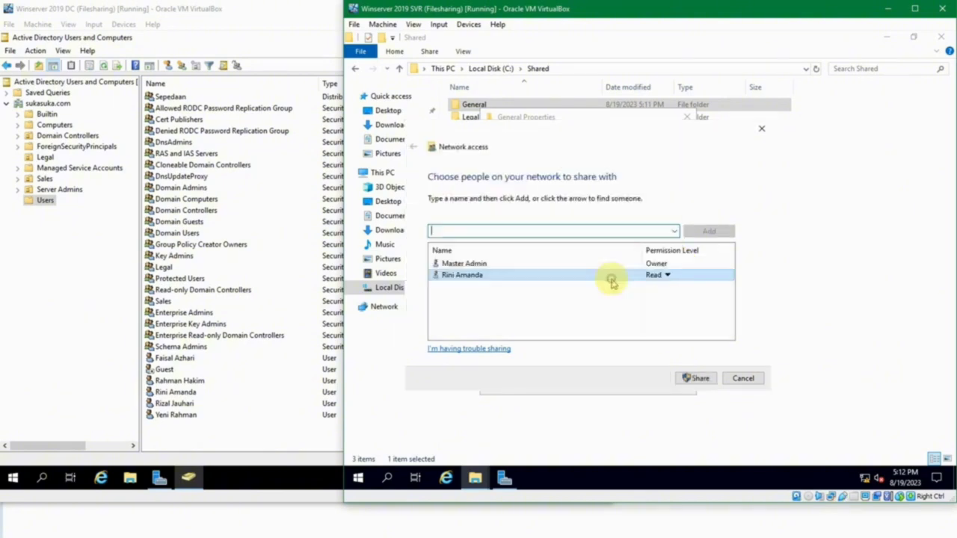
{"action": "left_click", "coordinate": [656, 277]}
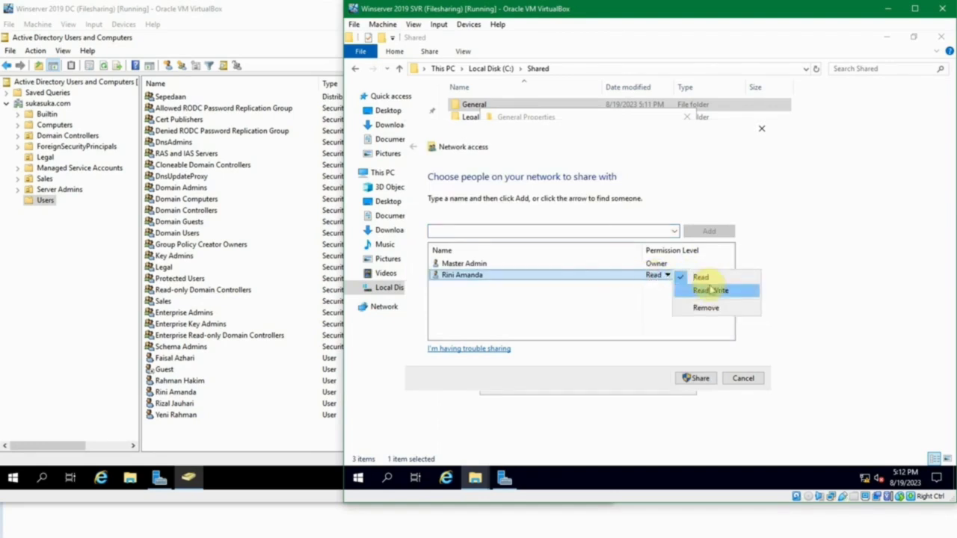
{"action": "left_click", "coordinate": [645, 307]}
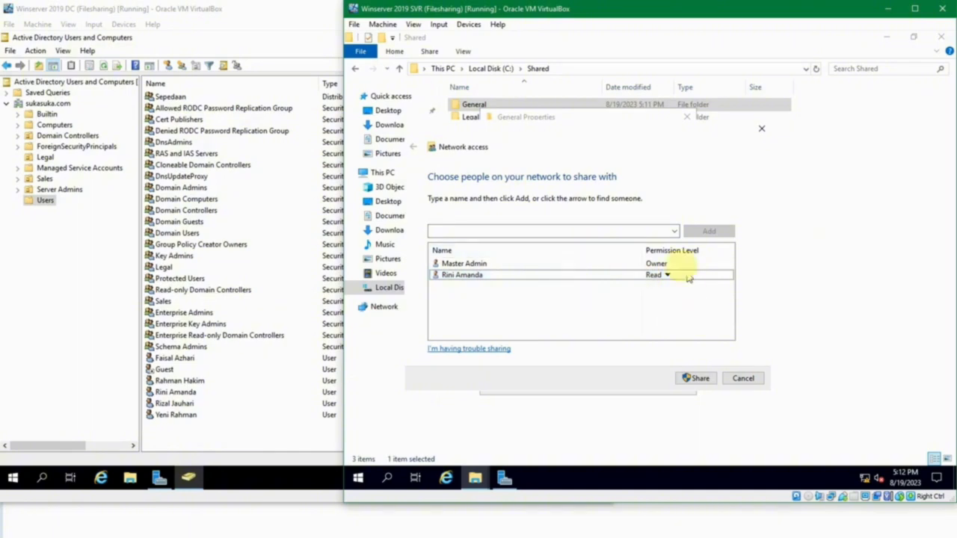
Discard the pending network access list and enable advanced sharing of the General folder under the share name General
{"action": "left_click", "coordinate": [743, 379]}
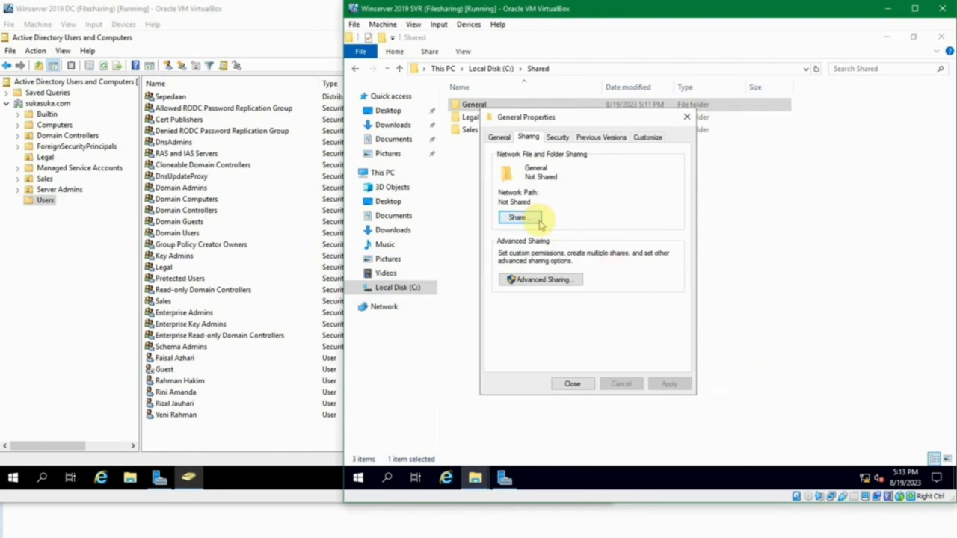
{"action": "left_click", "coordinate": [546, 282]}
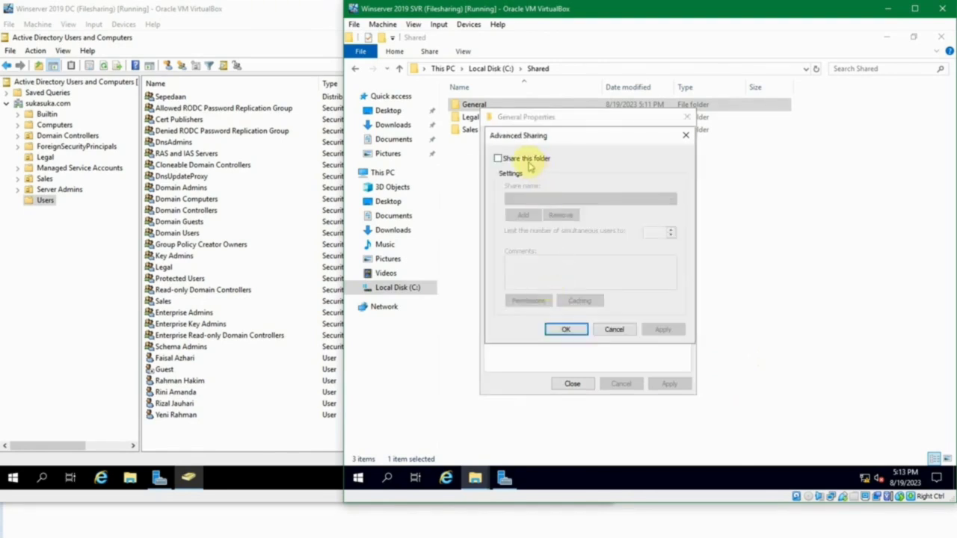
{"action": "left_click", "coordinate": [528, 162]}
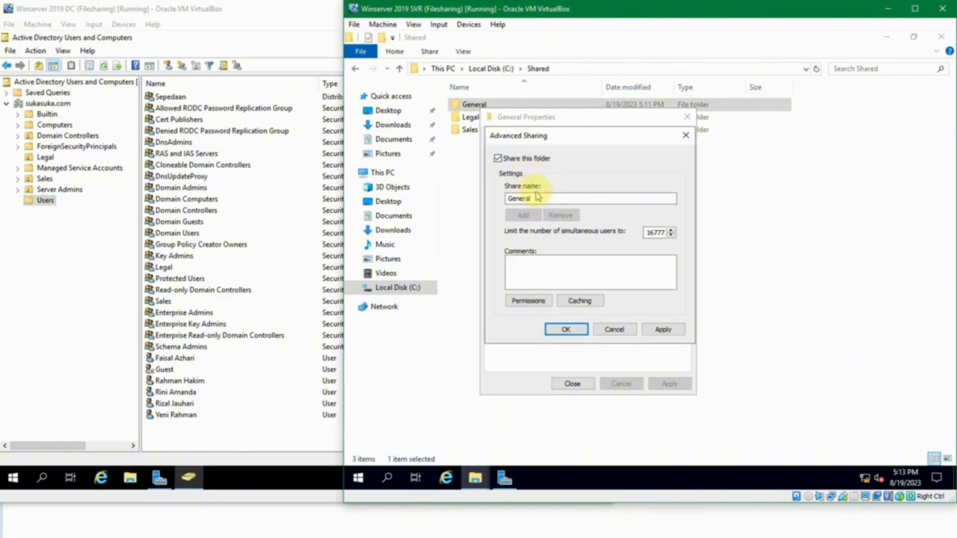
{"action": "left_click", "coordinate": [549, 196]}
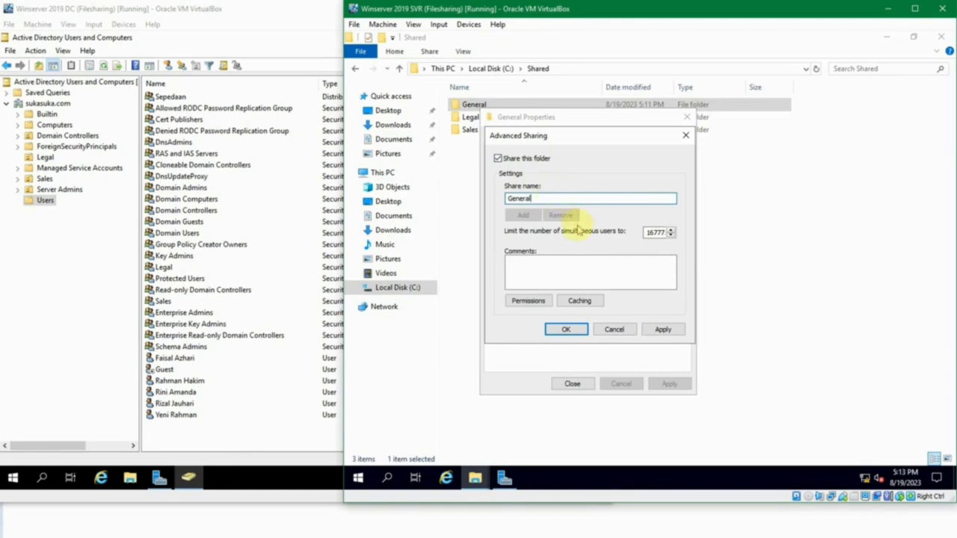
{"action": "left_click", "coordinate": [655, 233]}
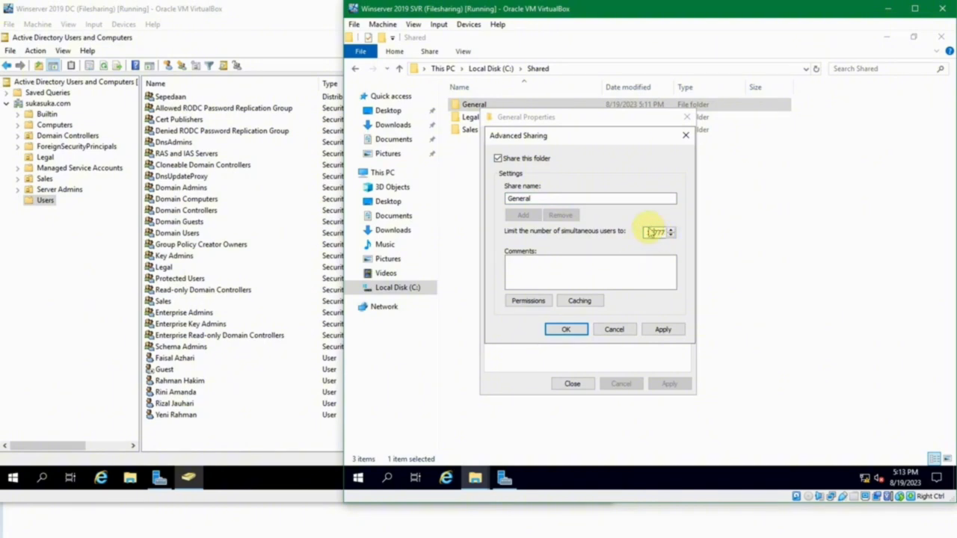
{"action": "double_click", "coordinate": [649, 232]}
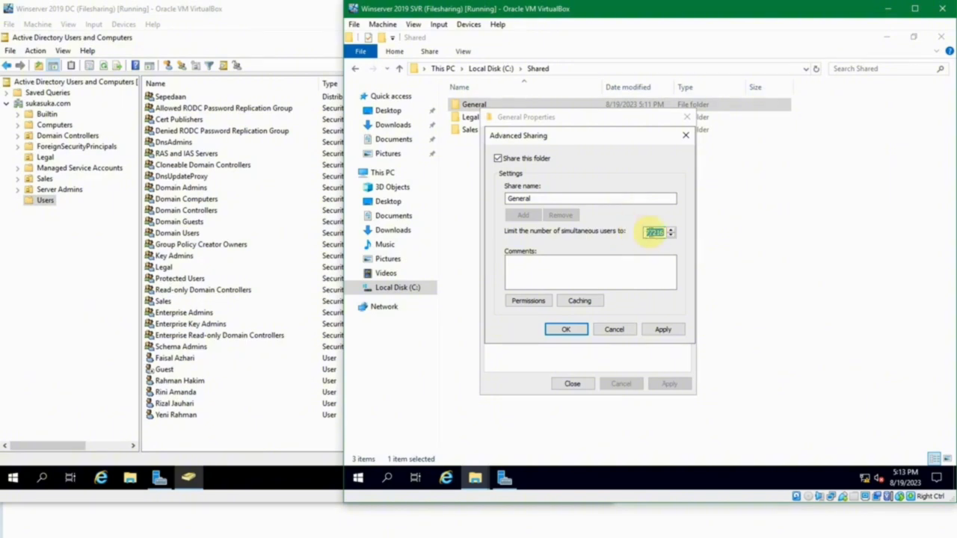
{"action": "left_click", "coordinate": [646, 231]}
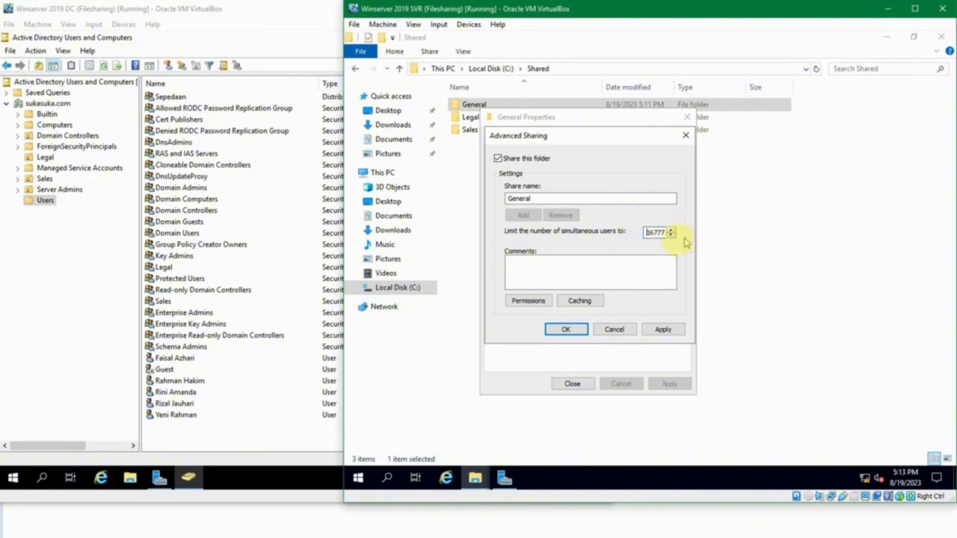
{"action": "left_click", "coordinate": [539, 274]}
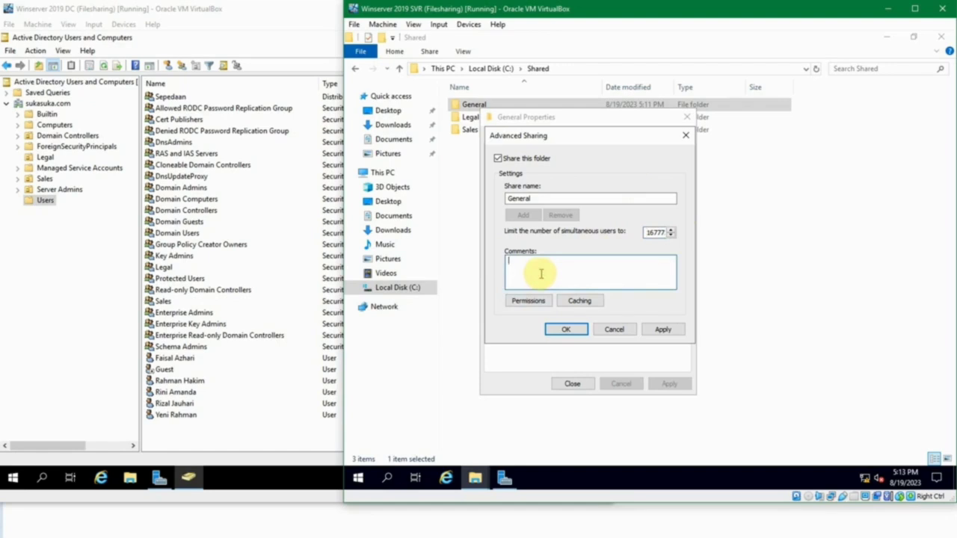
Allow Everyone only Read access in the General folder's share permissions and apply the advanced sharing settings
{"action": "left_click", "coordinate": [521, 305]}
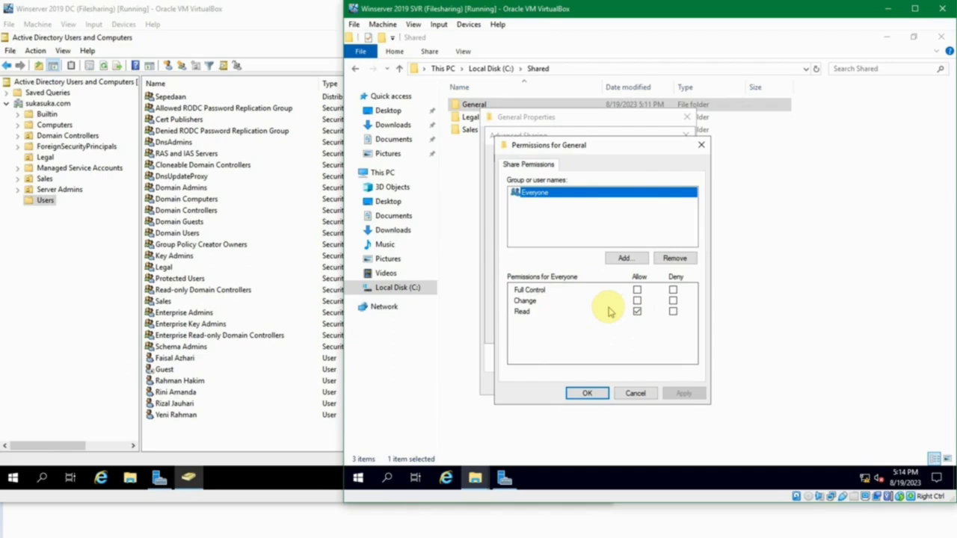
{"action": "left_click", "coordinate": [636, 300]}
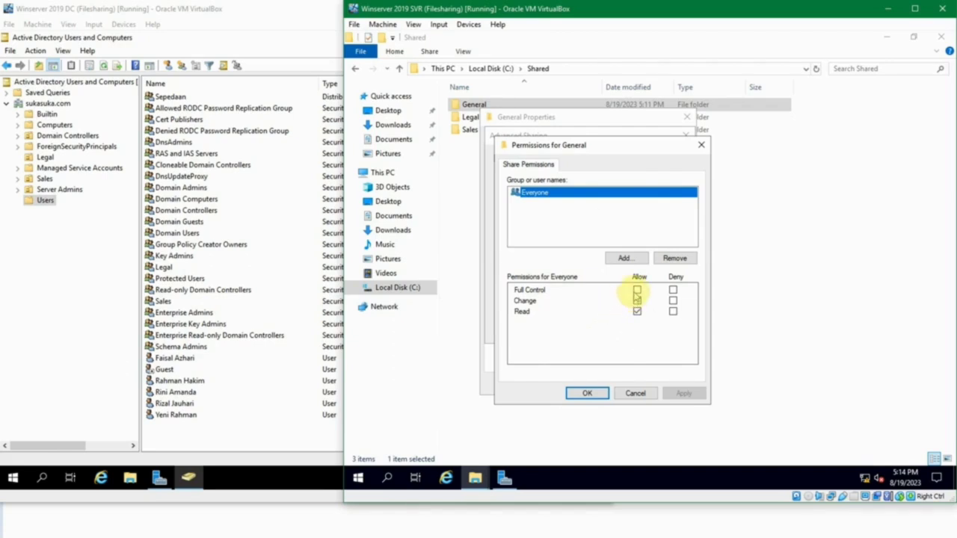
{"action": "left_click", "coordinate": [636, 290]}
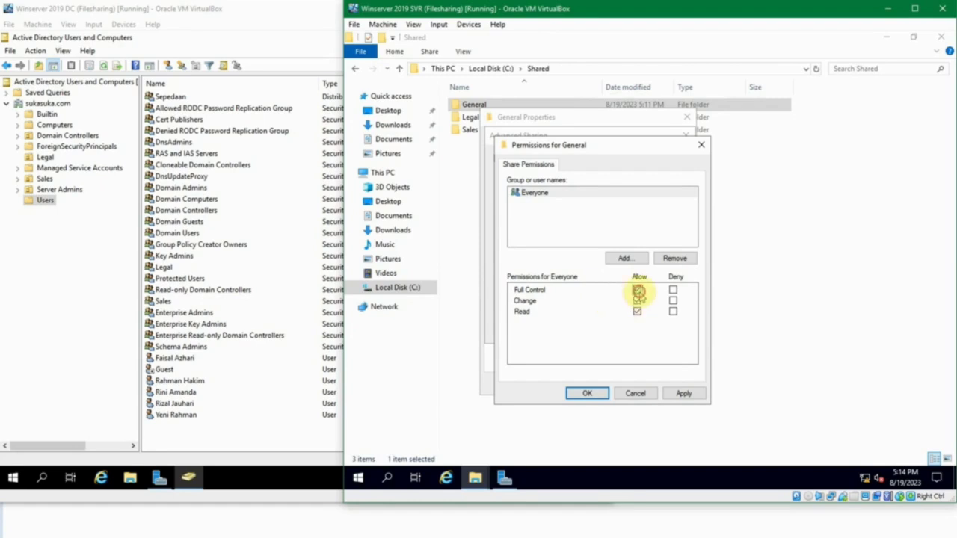
{"action": "left_click", "coordinate": [637, 291]}
{"action": "left_click", "coordinate": [637, 301]}
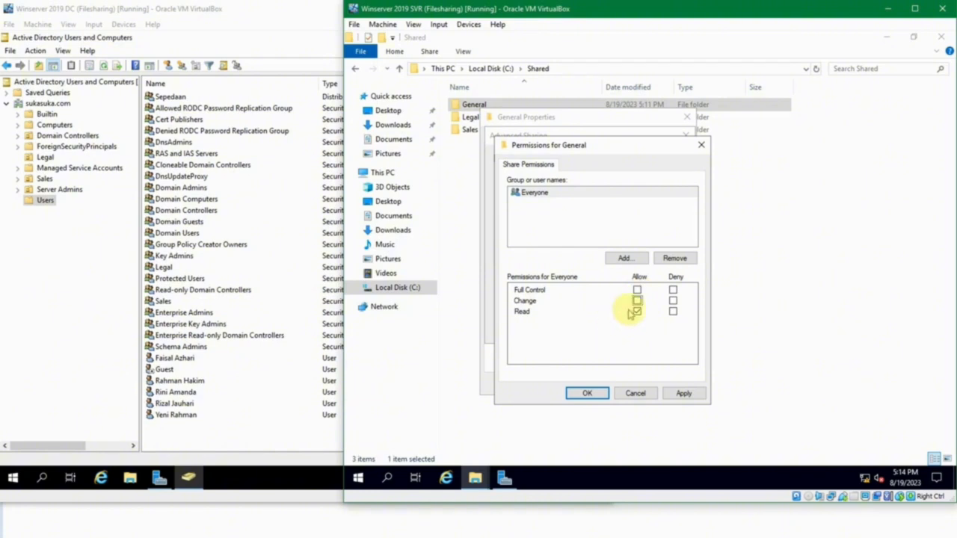
{"action": "left_click", "coordinate": [603, 390]}
{"action": "left_click", "coordinate": [567, 329]}
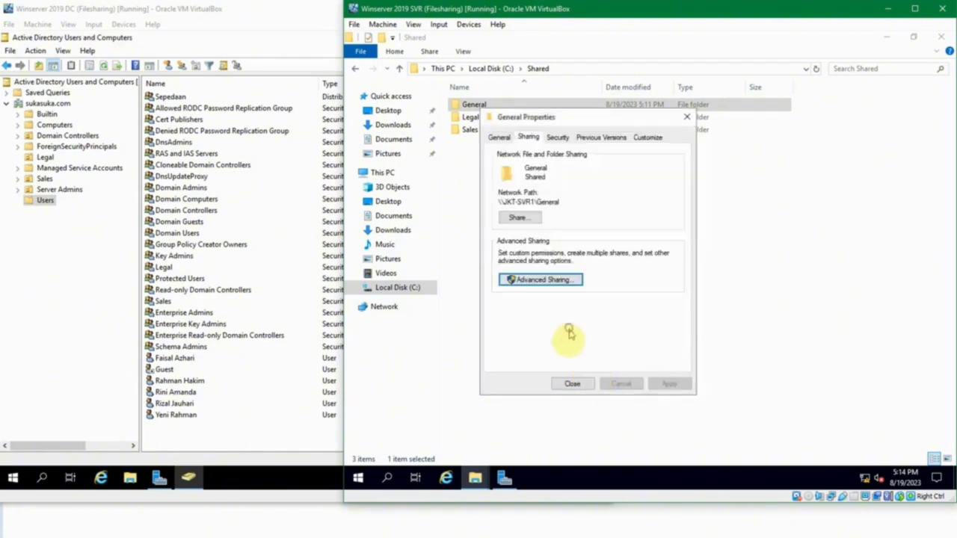
{"action": "left_click", "coordinate": [573, 385]}
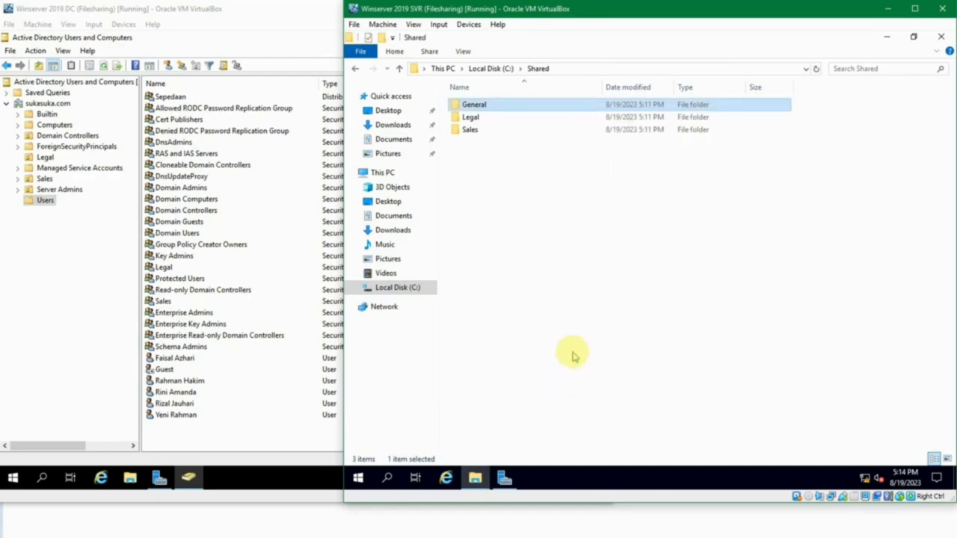
{"action": "left_click", "coordinate": [573, 351]}
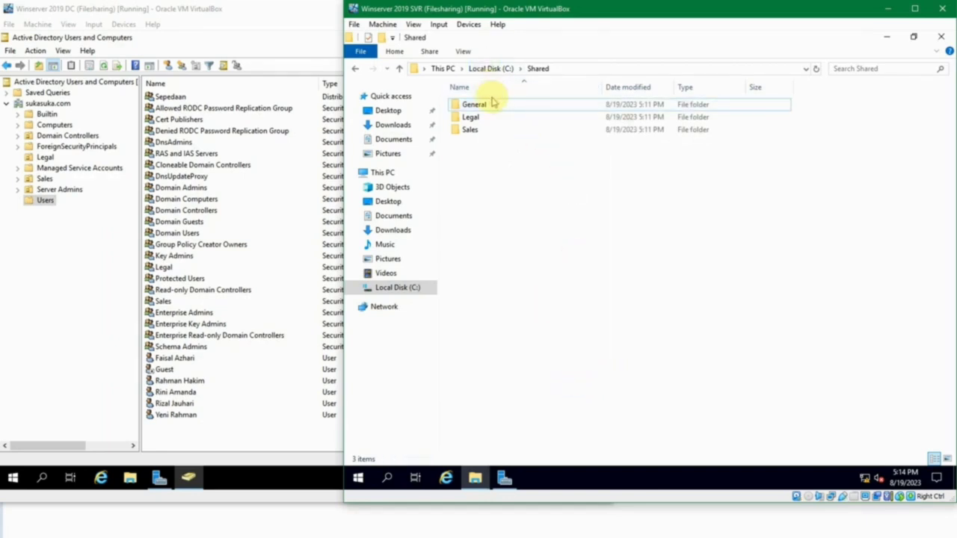
Switch to the Windows 10 1 virtual machine and check which account is signed in
{"action": "mouse_move", "coordinate": [408, 528]}
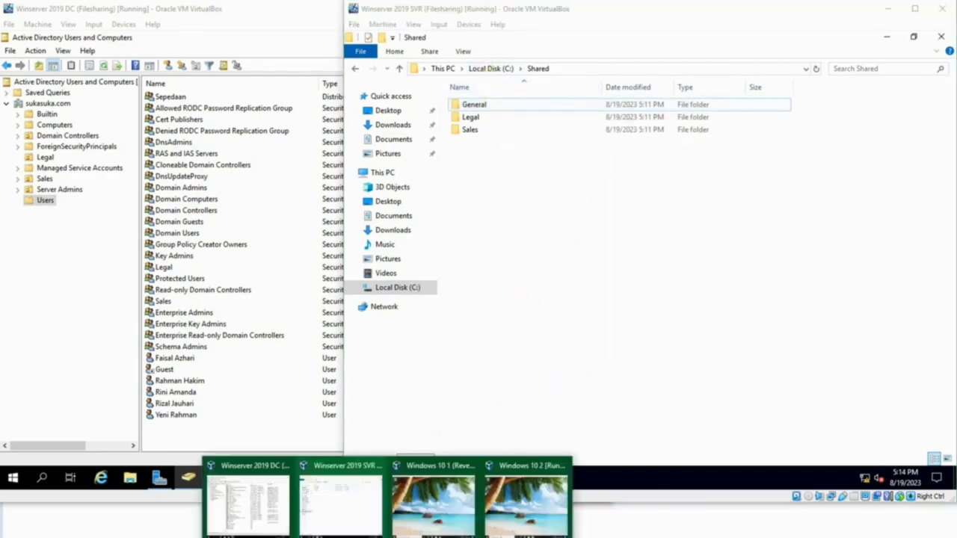
{"action": "left_click", "coordinate": [422, 500]}
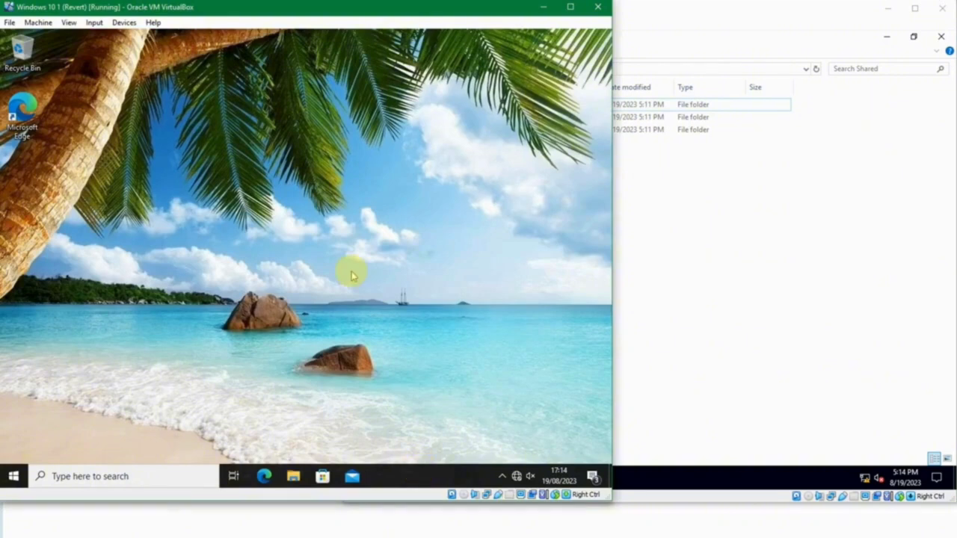
{"action": "left_click", "coordinate": [9, 476]}
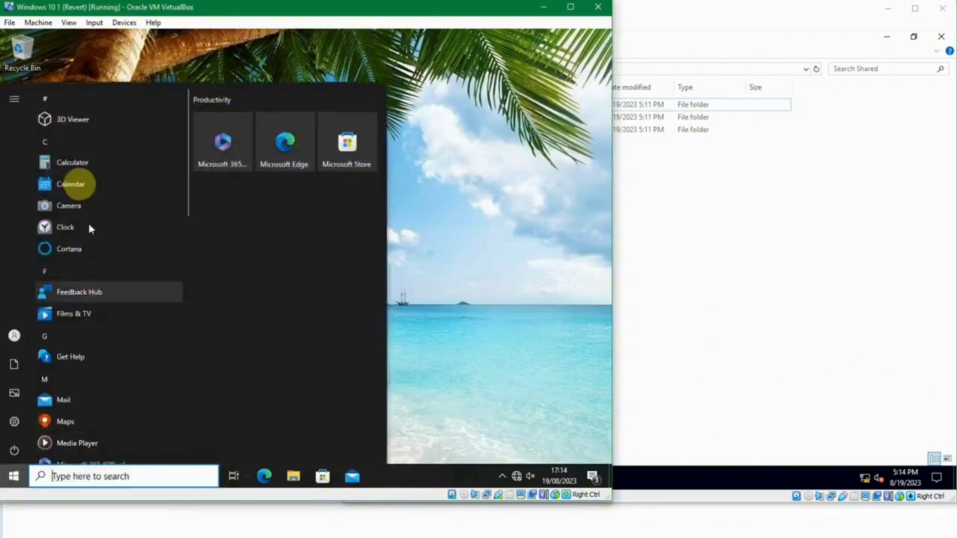
{"action": "left_click", "coordinate": [15, 100]}
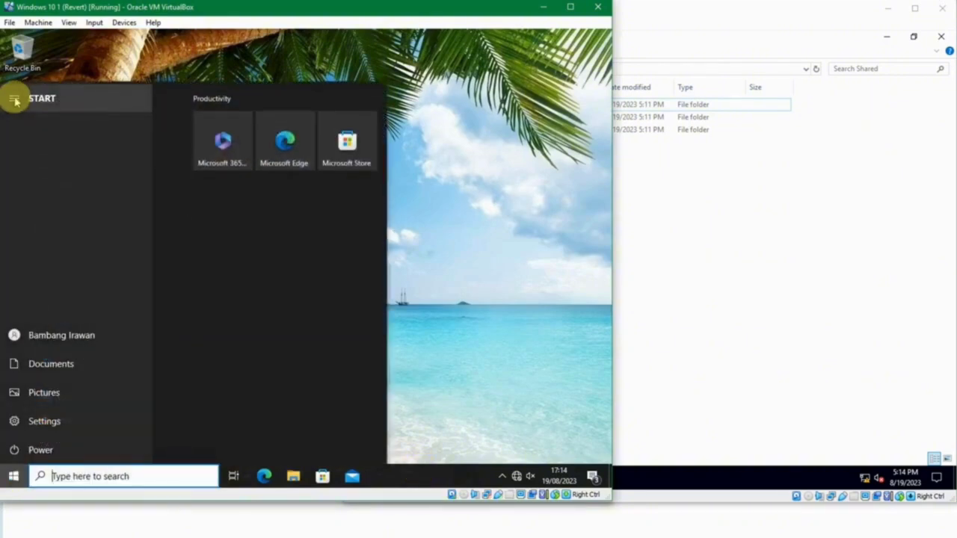
{"action": "left_click", "coordinate": [448, 314]}
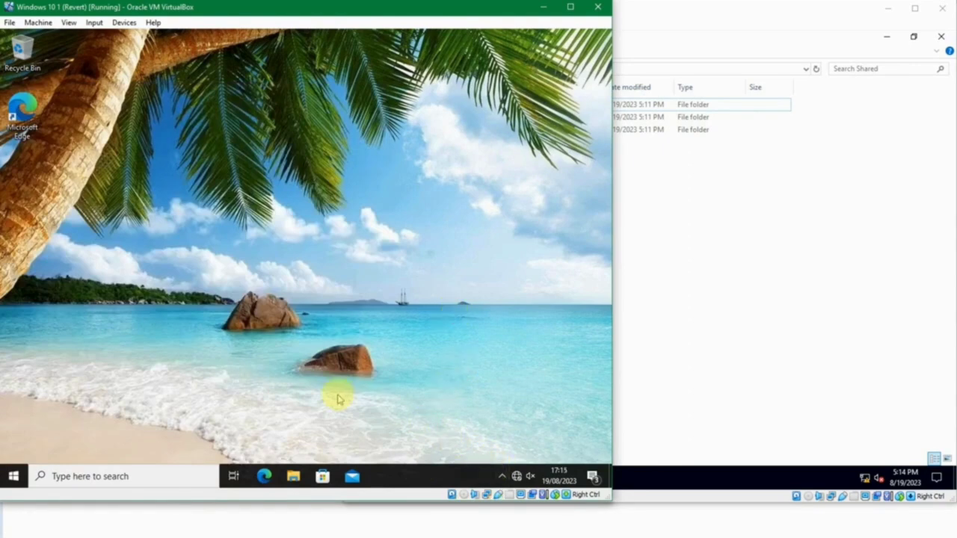
Open the network path \\jkt-svr1 on Windows 10 1 and enter its General shared folder
{"action": "key", "text": "super+r"}
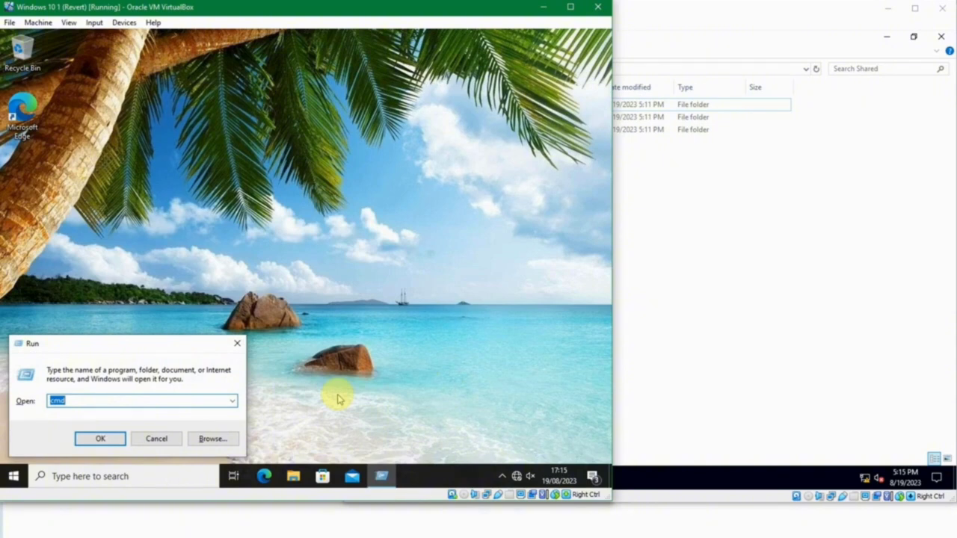
{"action": "type", "text": "\\\\jkt-svr1"}
{"action": "key", "text": "Return"}
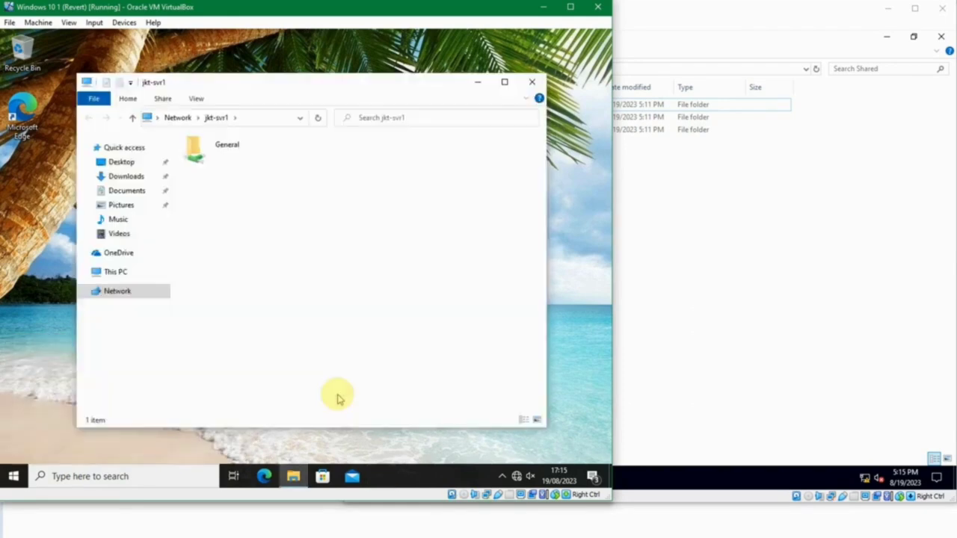
{"action": "double_click", "coordinate": [228, 157]}
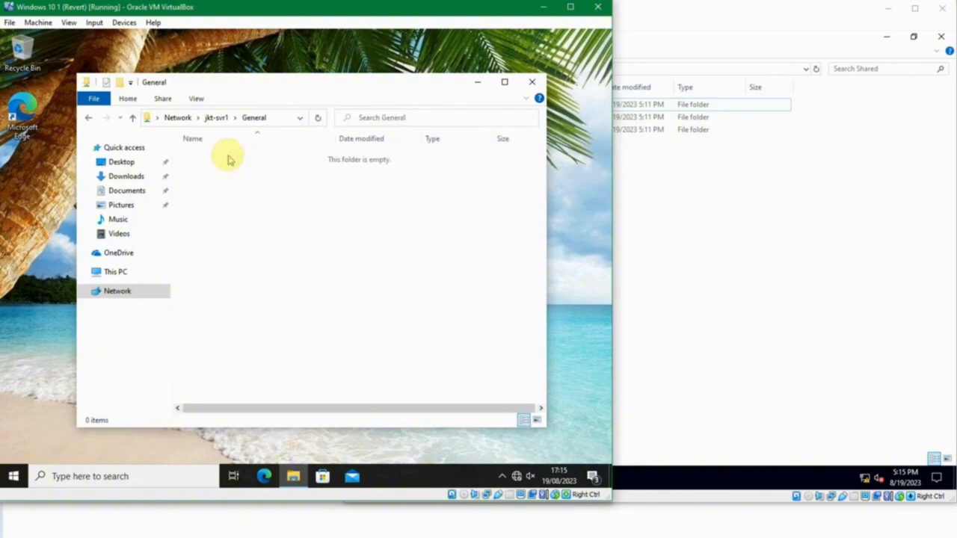
Switch to the Windows 10 2 virtual machine and look for the account that is signed in
{"action": "mouse_move", "coordinate": [455, 523]}
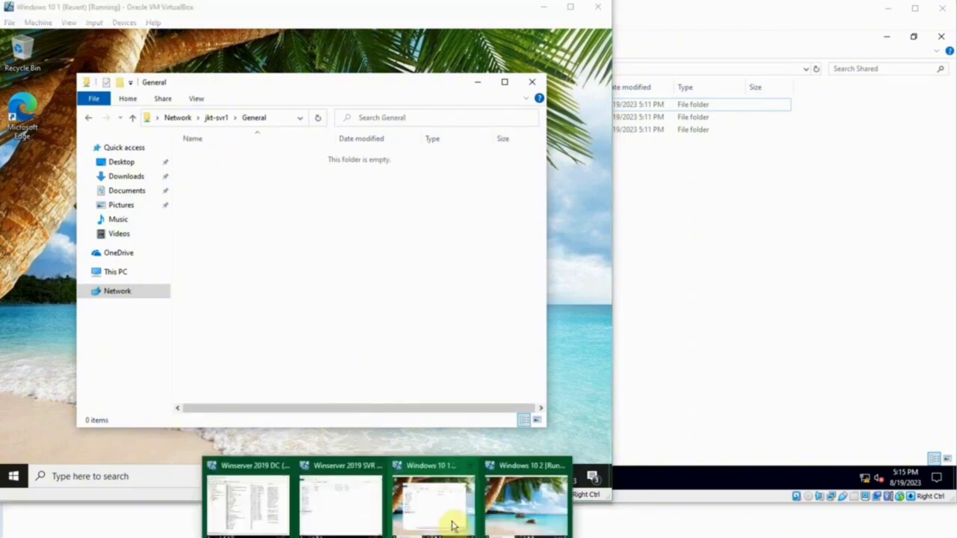
{"action": "left_click", "coordinate": [516, 515]}
{"action": "left_click", "coordinate": [263, 480]}
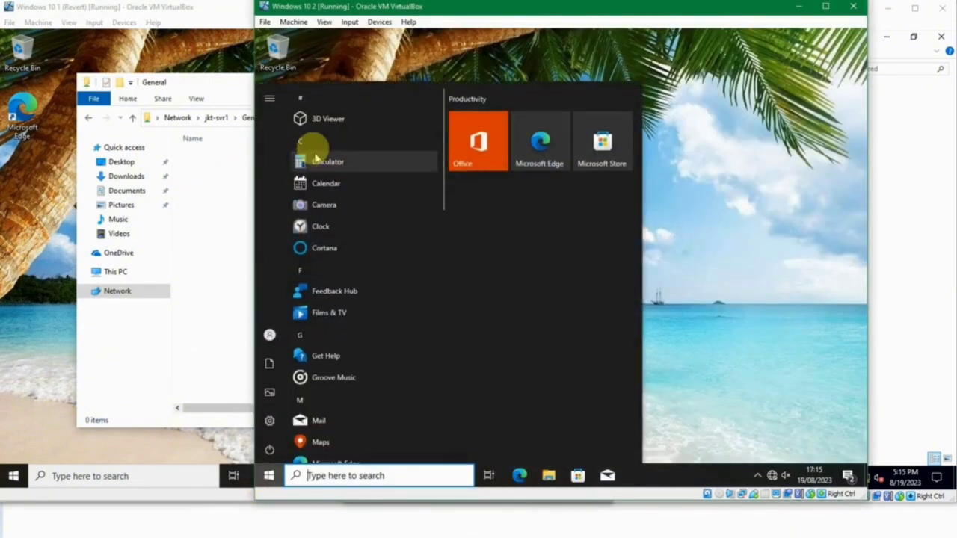
{"action": "left_click", "coordinate": [277, 102]}
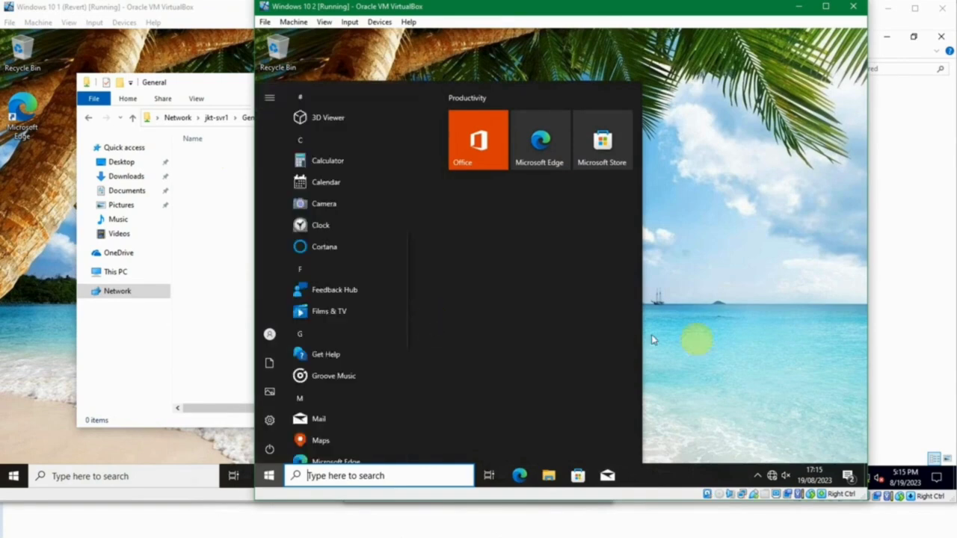
{"action": "left_click", "coordinate": [744, 340]}
Open the network path \\jkt-svr1 on Windows 10 2 and enter its General shared folder
{"action": "key", "text": "super+r"}
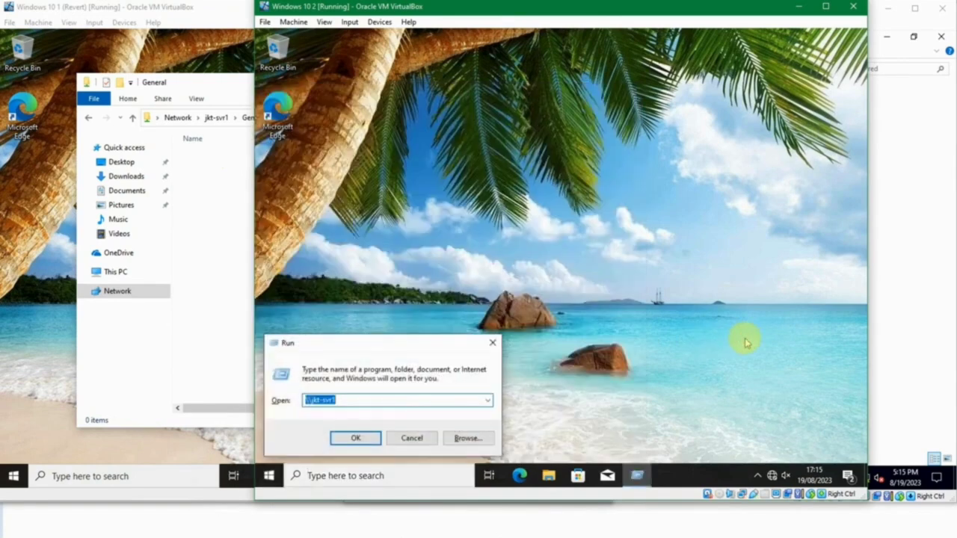
{"action": "key", "text": "Right"}
{"action": "key", "text": "Return"}
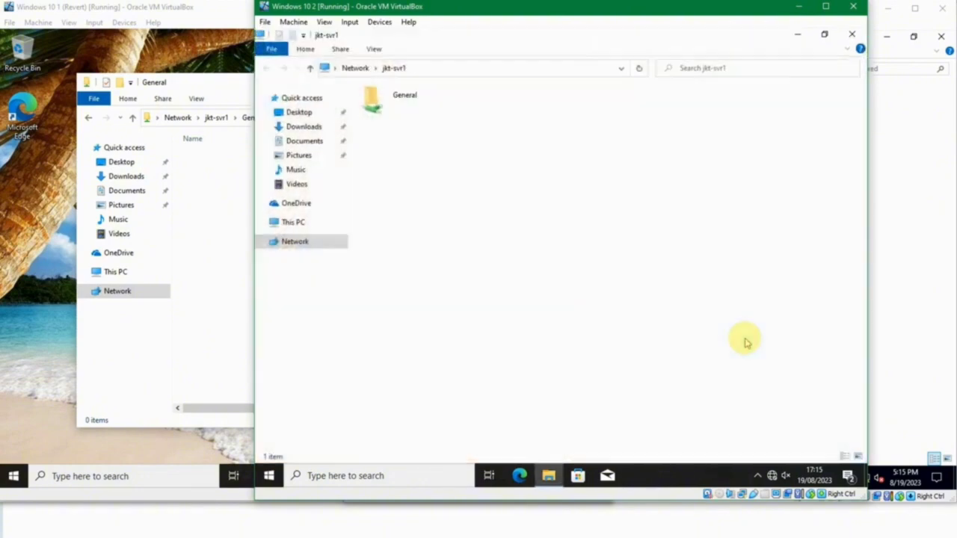
{"action": "double_click", "coordinate": [430, 115]}
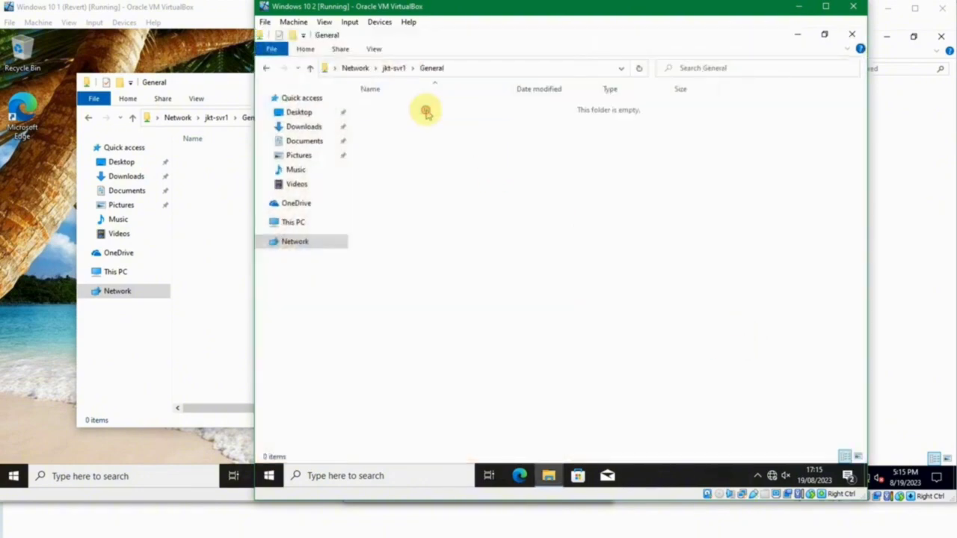
Bring Windows 10 1 to the front, switch to the Winserver 2019 SVR machine beside it and open its General folder
{"action": "left_click", "coordinate": [166, 448]}
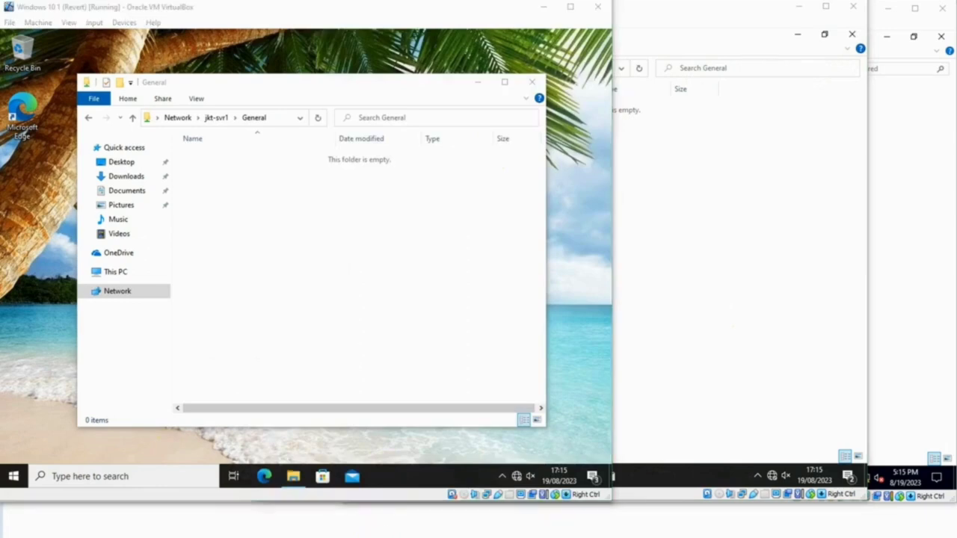
{"action": "mouse_move", "coordinate": [374, 527]}
{"action": "left_click", "coordinate": [359, 502]}
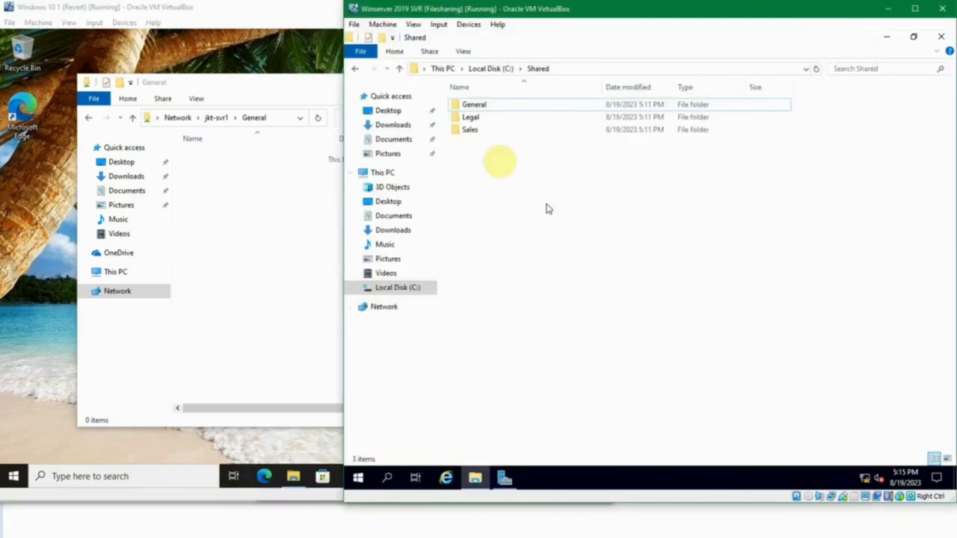
{"action": "double_click", "coordinate": [462, 105]}
Create a text document named test file.txt in the server's General folder
{"action": "right_click", "coordinate": [511, 195]}
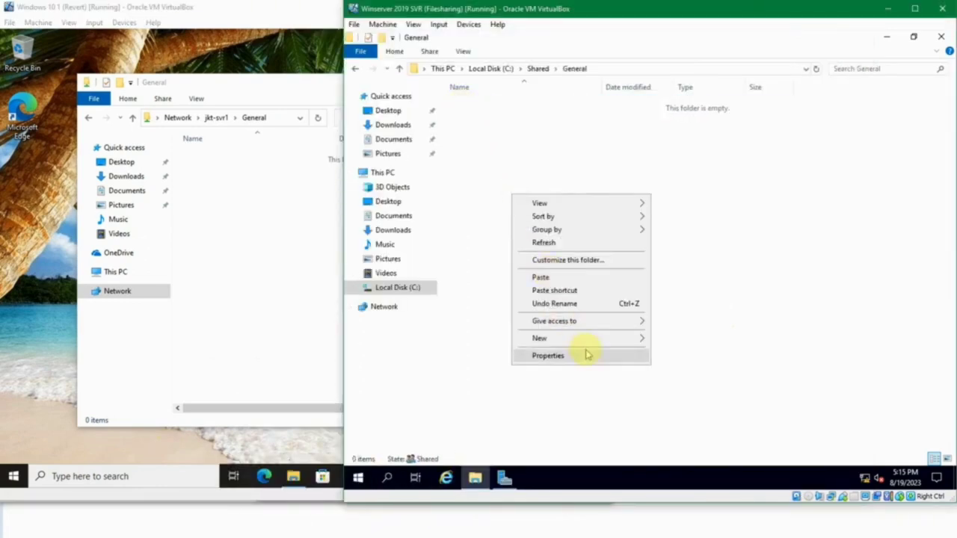
{"action": "mouse_move", "coordinate": [591, 337]}
{"action": "left_click", "coordinate": [707, 409]}
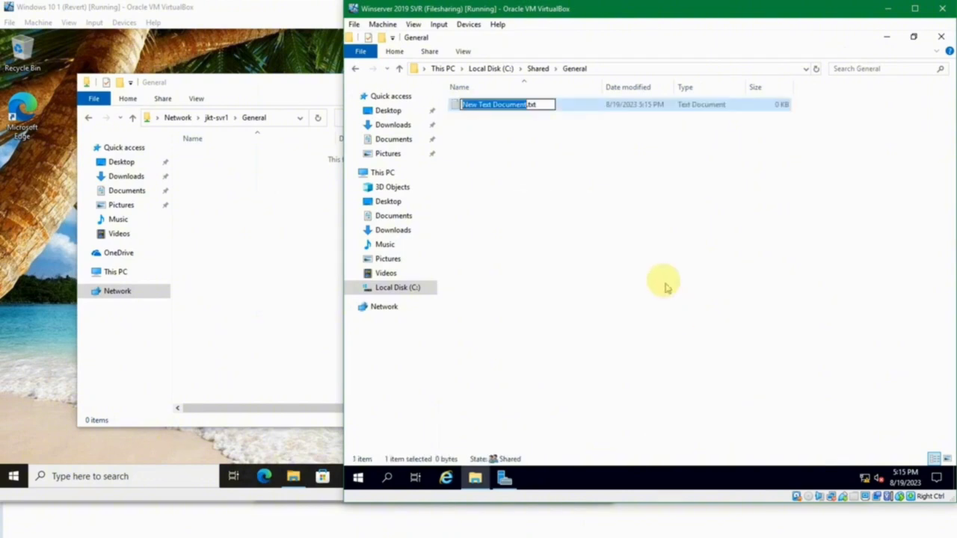
{"action": "type", "text": "test fi"}
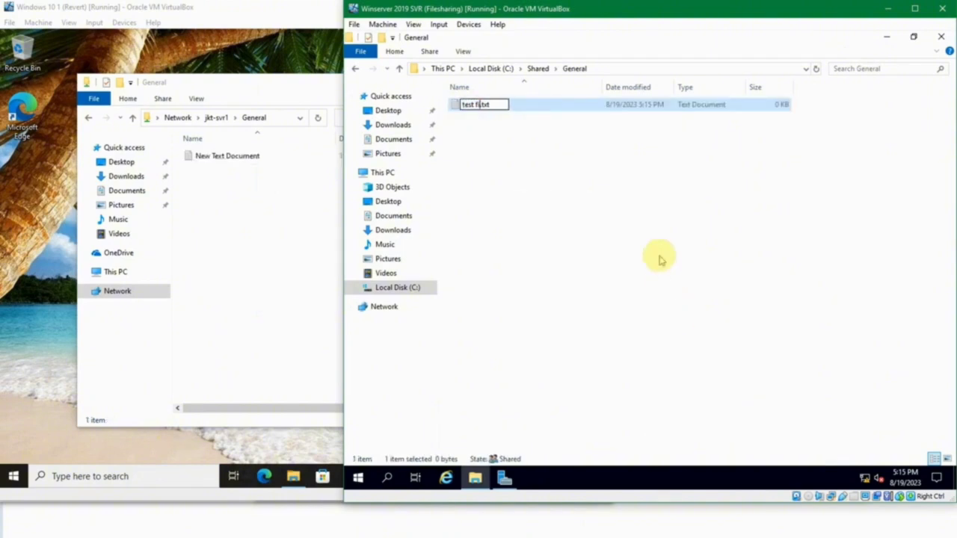
{"action": "type", "text": "le"}
{"action": "key", "text": "Return"}
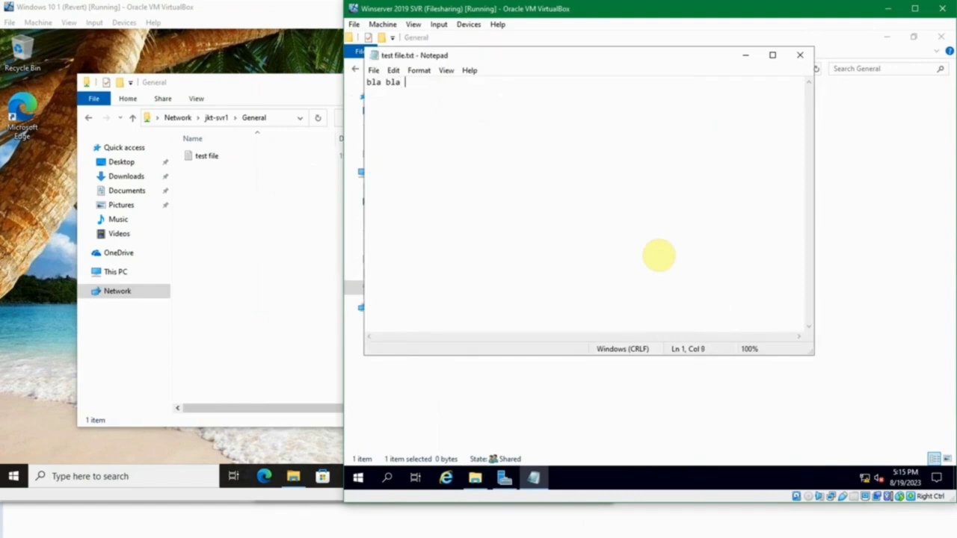
Close the server's test file.txt with its text saved, and open the shared copy on Windows 10 1 to read it
{"action": "left_click", "coordinate": [800, 54]}
{"action": "left_click", "coordinate": [525, 151]}
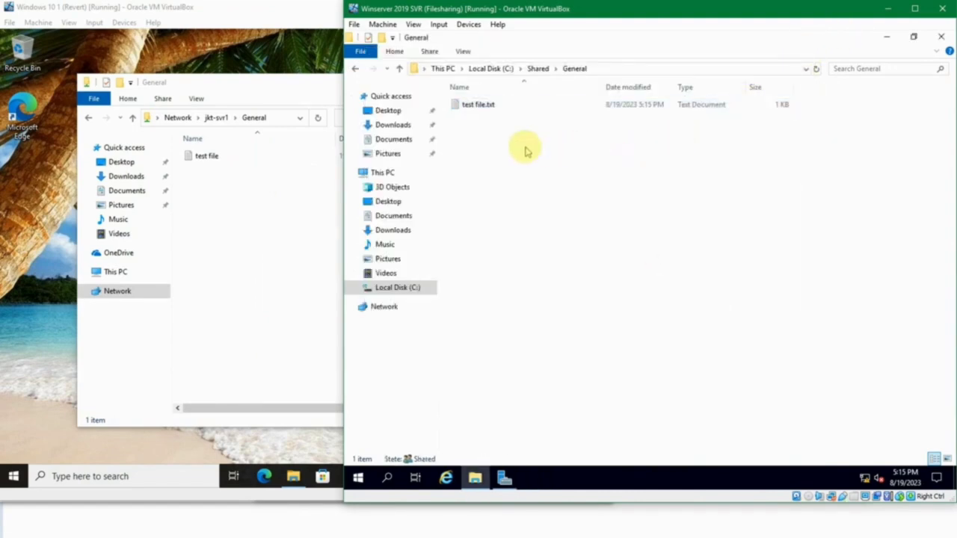
{"action": "left_click", "coordinate": [280, 254]}
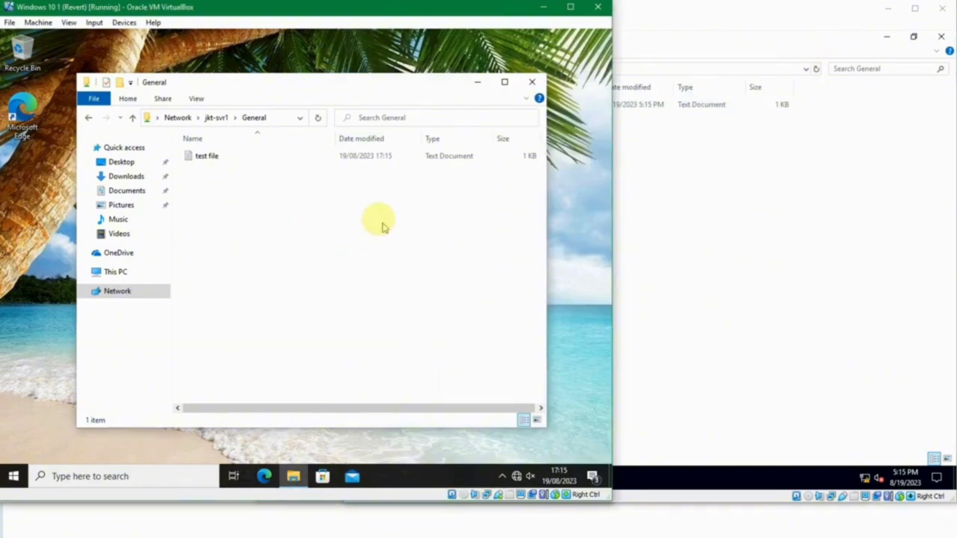
{"action": "left_click", "coordinate": [192, 154]}
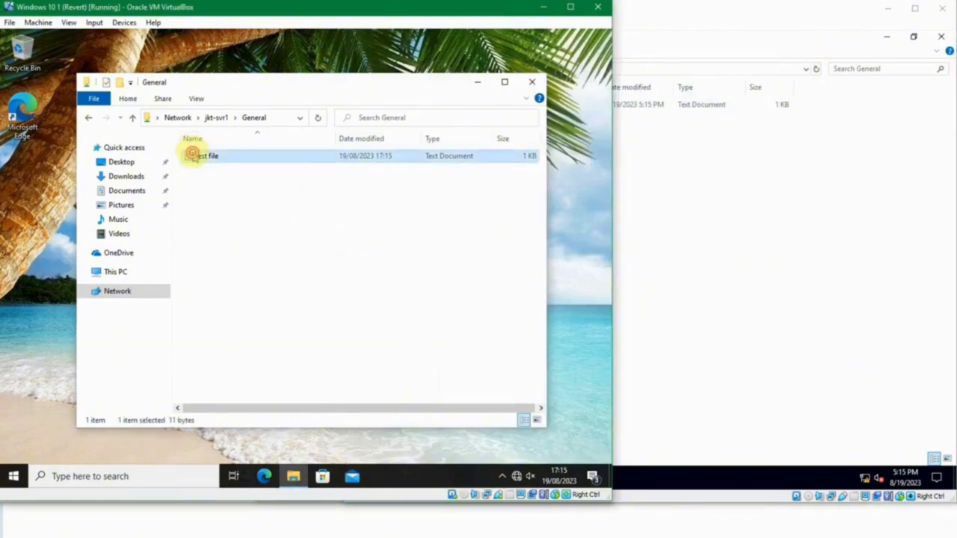
{"action": "double_click", "coordinate": [192, 154]}
{"action": "left_click", "coordinate": [513, 115]}
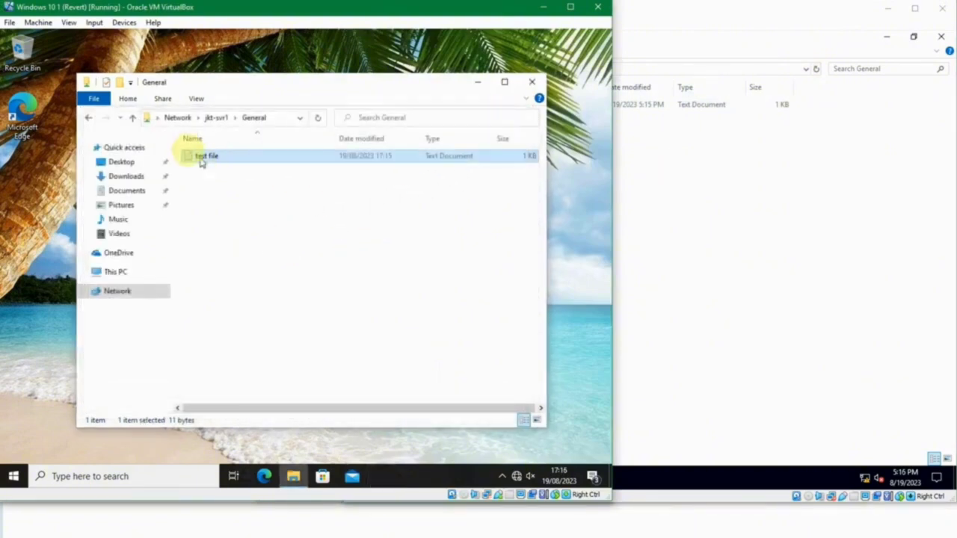
Try to rename the shared test file on Windows 10 1 as test fileffsdfdsfdsf
{"action": "left_click", "coordinate": [192, 155]}
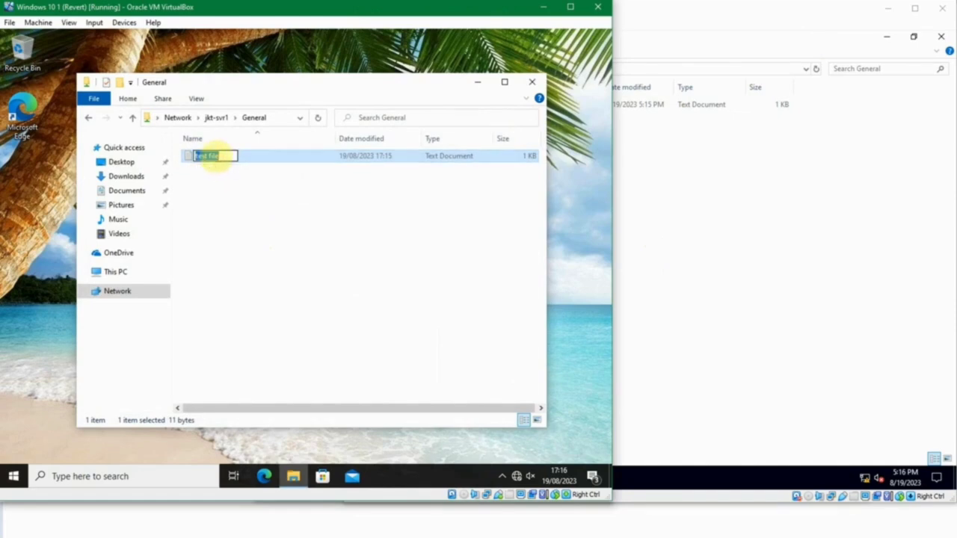
{"action": "type", "text": "ffsdfdsfdsf"}
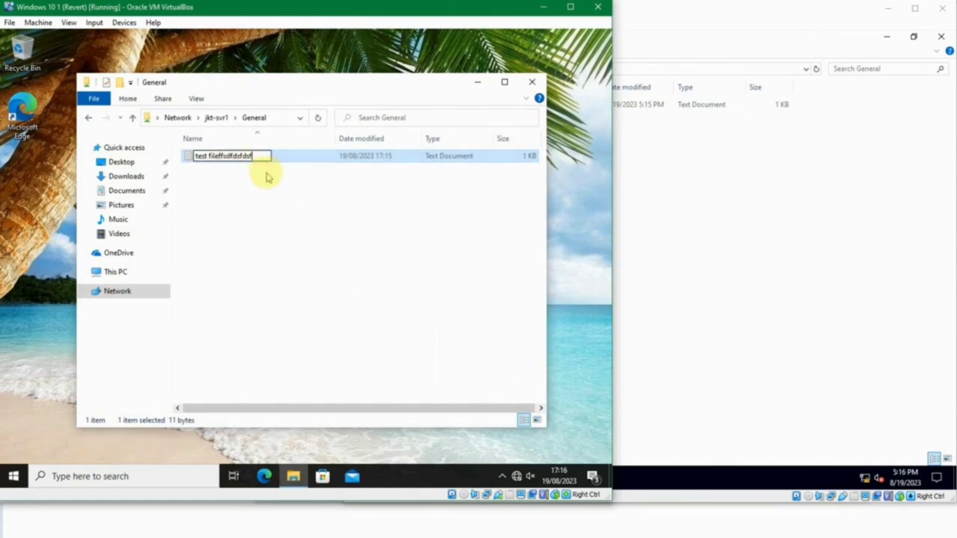
{"action": "key", "text": "Return"}
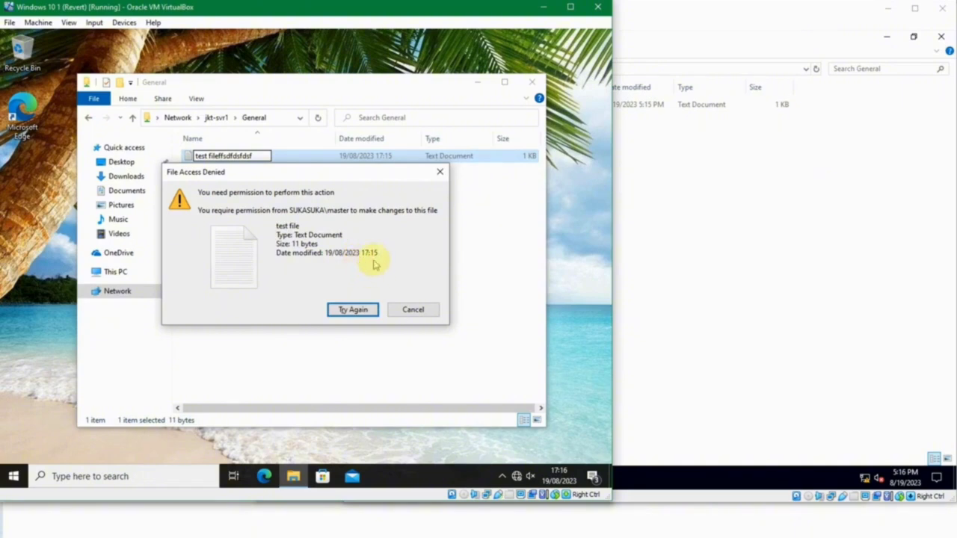
{"action": "left_click", "coordinate": [439, 172]}
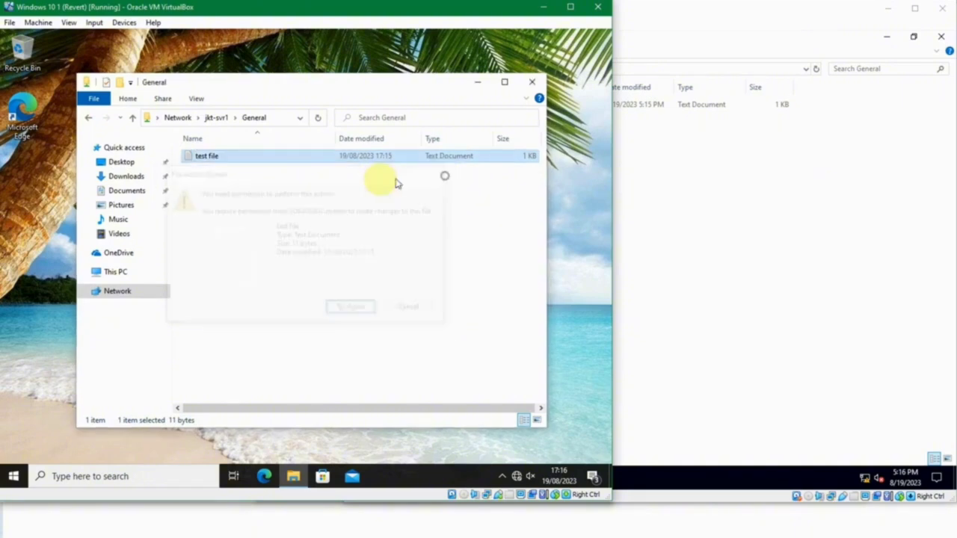
{"action": "left_click", "coordinate": [299, 184]}
Try to create a new item in the shared General folder from Windows 10 1
{"action": "right_click", "coordinate": [269, 177]}
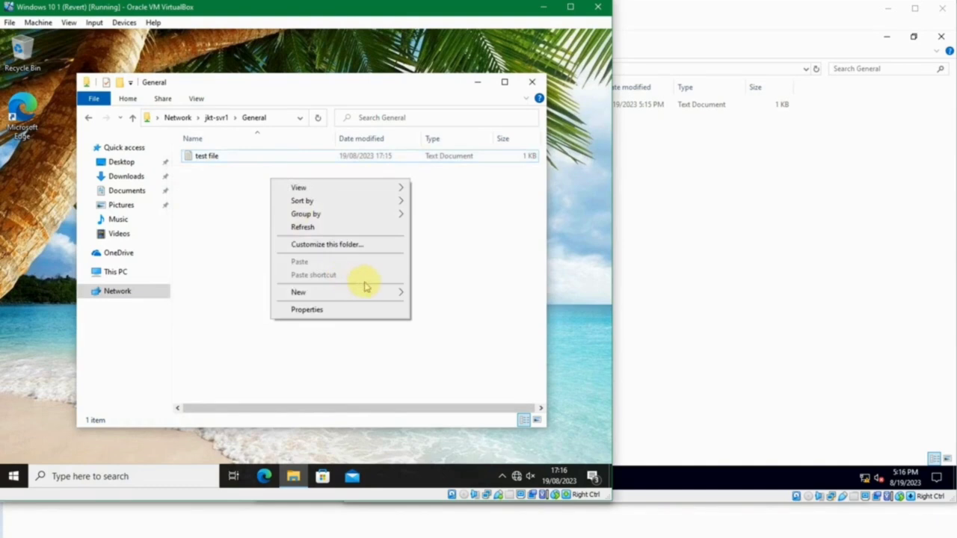
{"action": "mouse_move", "coordinate": [372, 291]}
{"action": "left_click", "coordinate": [438, 294]}
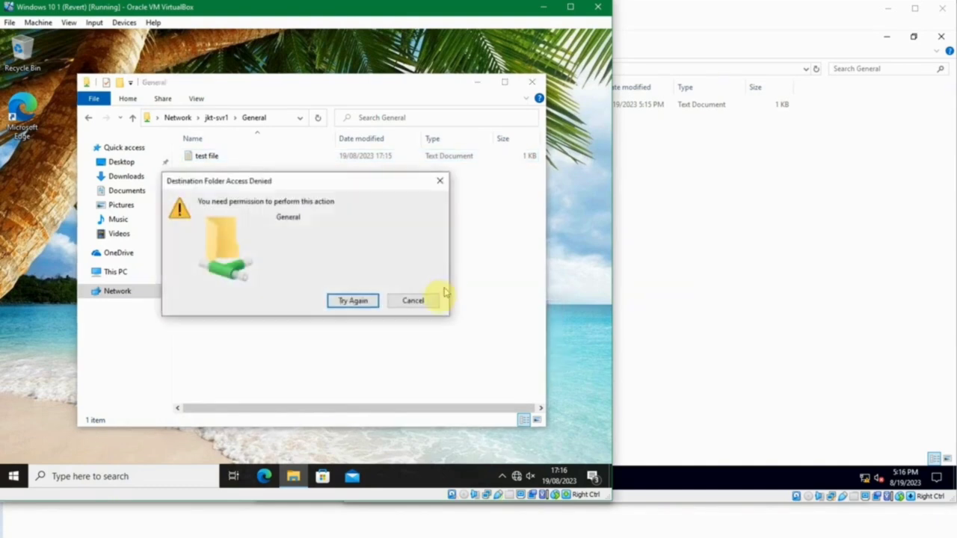
{"action": "left_click", "coordinate": [413, 300]}
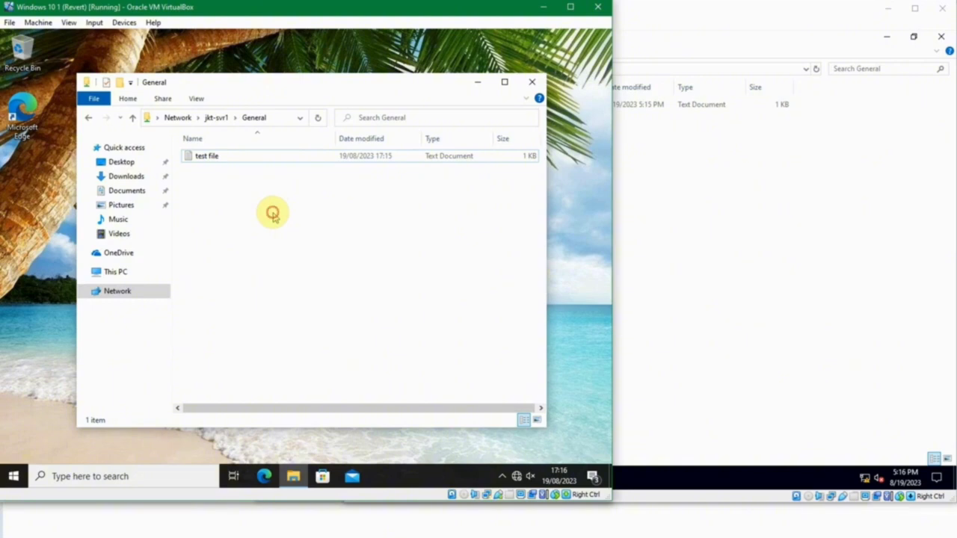
Go up to the Shared folder on the server, select Sales, and look for the account signed in on Windows 10 1
{"action": "left_click", "coordinate": [636, 374]}
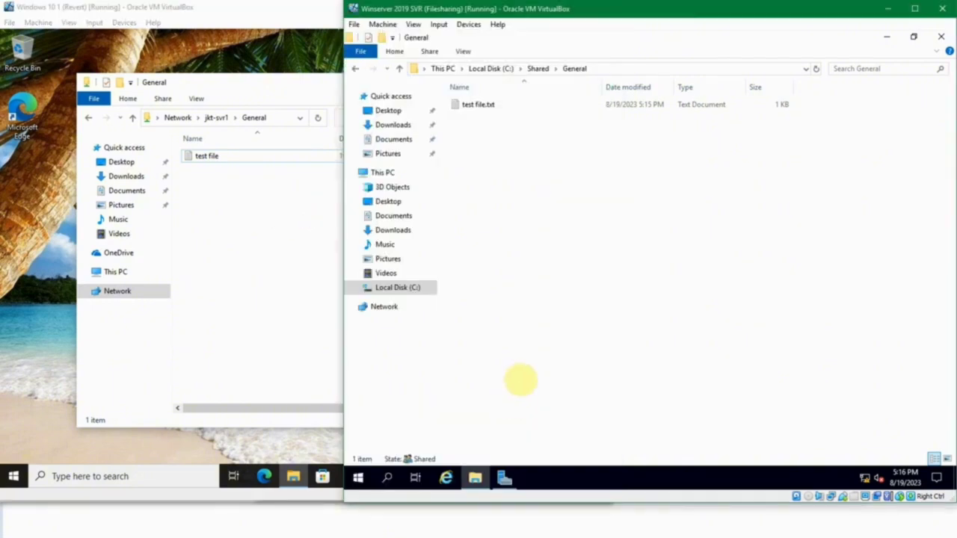
{"action": "left_click", "coordinate": [532, 72]}
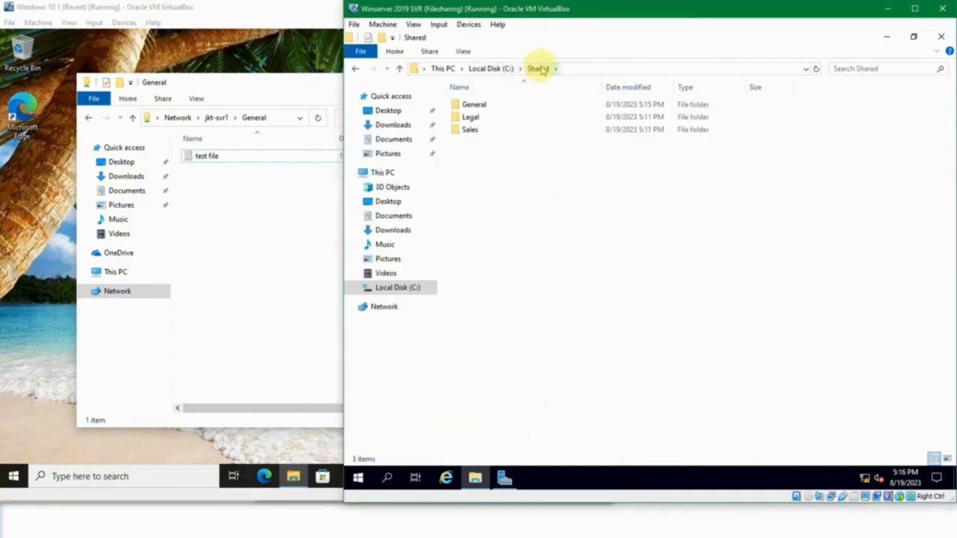
{"action": "left_click", "coordinate": [619, 135]}
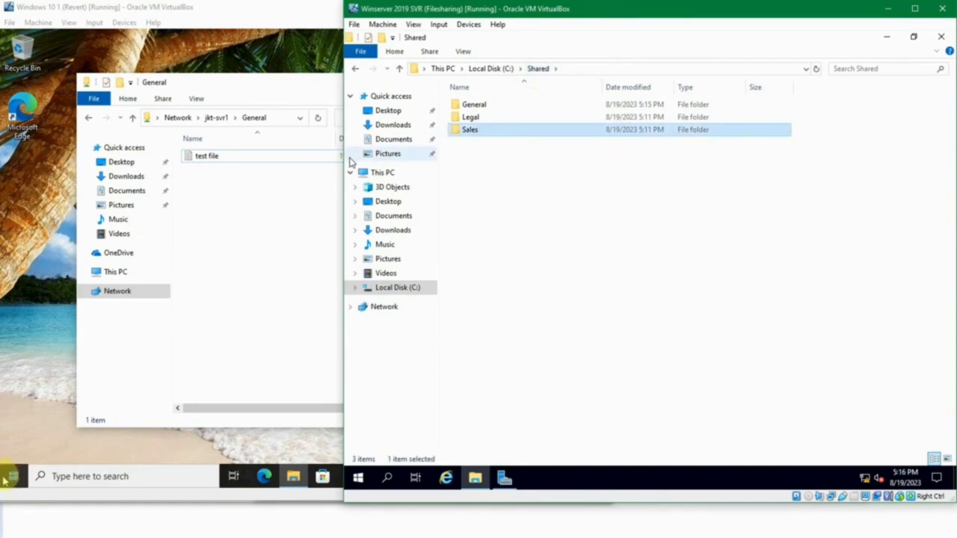
{"action": "left_click", "coordinate": [13, 476]}
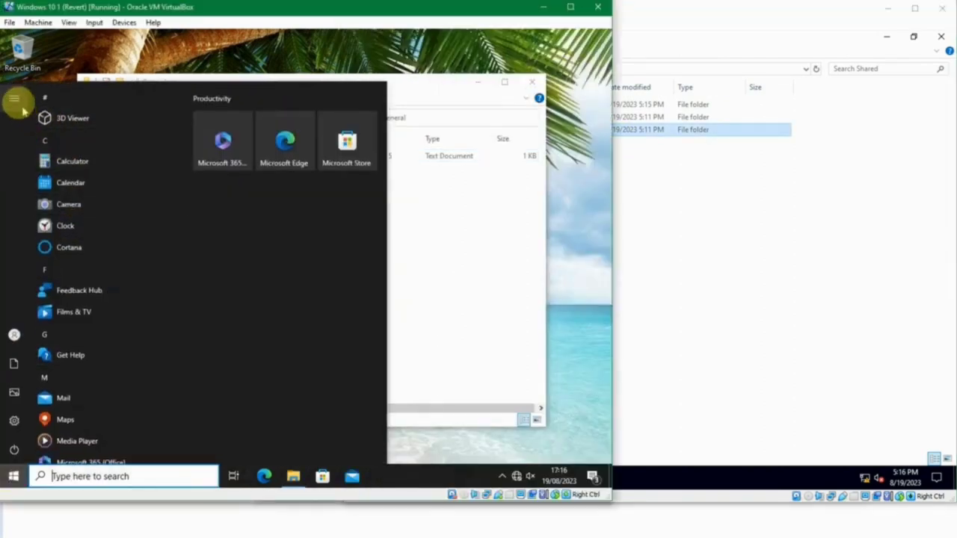
{"action": "left_click", "coordinate": [718, 283]}
{"action": "right_click", "coordinate": [471, 139]}
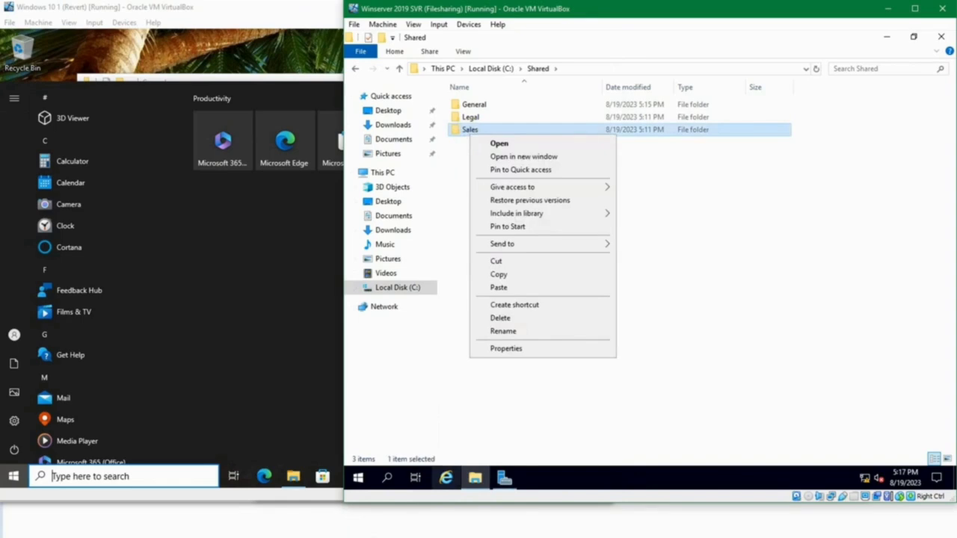
Switch to the Winserver 2019 DC machine, examine the members of the Sales group, and return to the file server
{"action": "mouse_move", "coordinate": [272, 519]}
{"action": "left_click", "coordinate": [275, 501]}
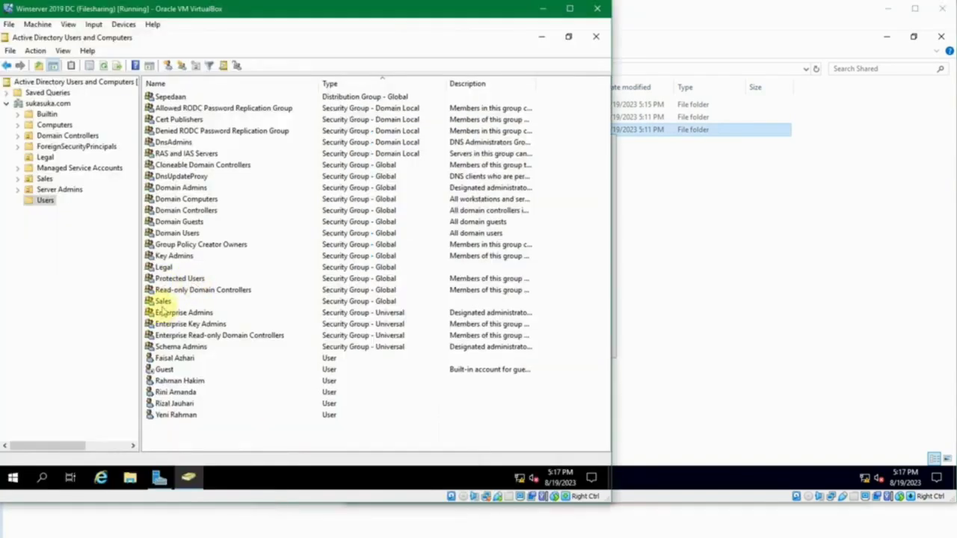
{"action": "double_click", "coordinate": [163, 300]}
{"action": "left_click", "coordinate": [235, 139]}
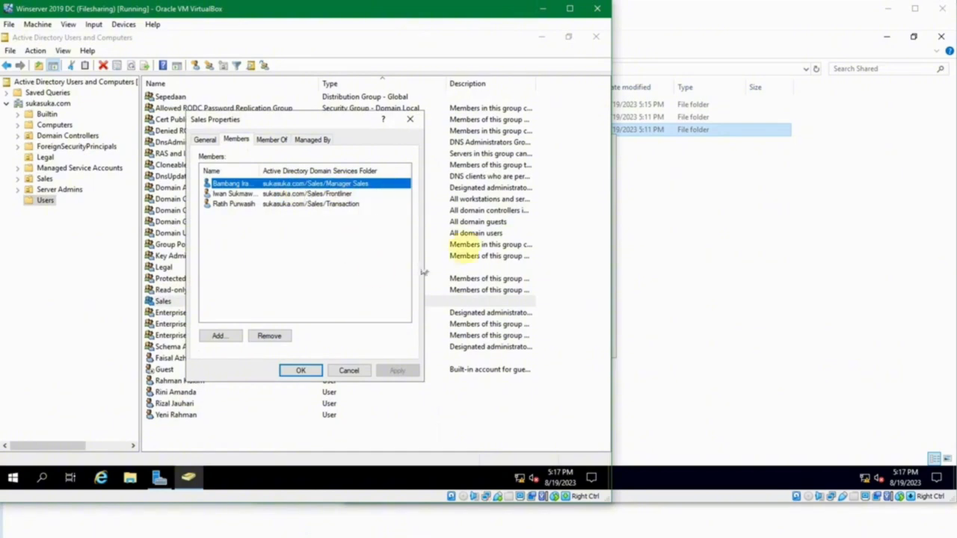
{"action": "left_click", "coordinate": [365, 367]}
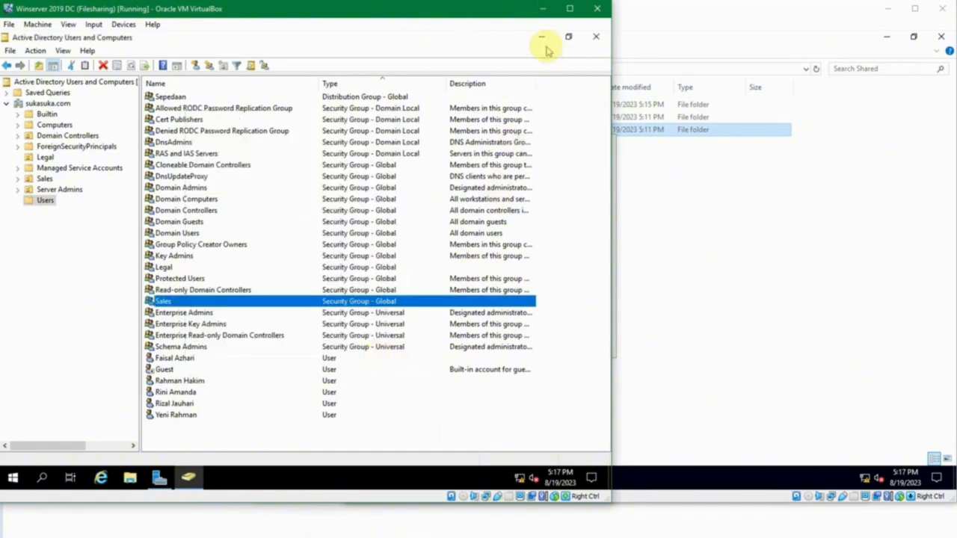
{"action": "left_click", "coordinate": [541, 9]}
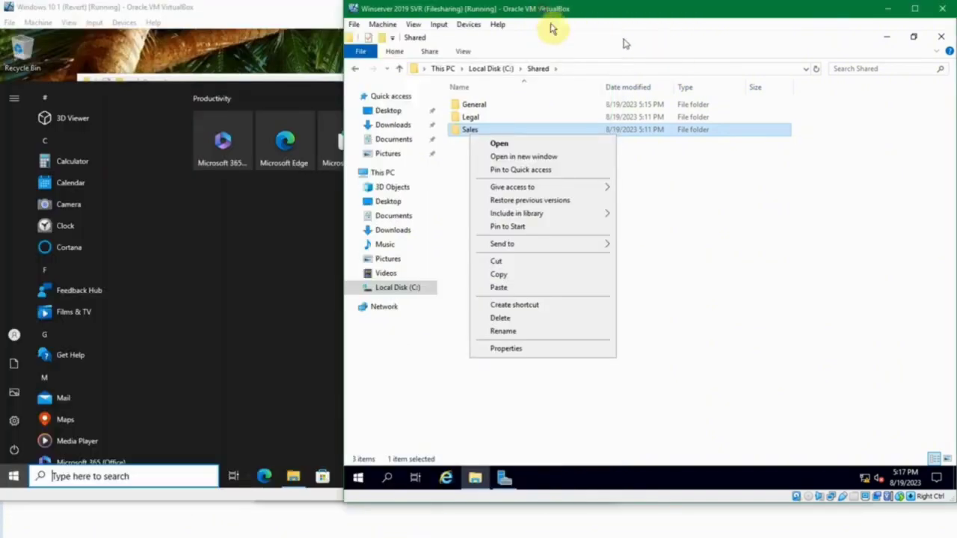
Enable advanced sharing for the server's Sales folder with the share name Sales
{"action": "right_click", "coordinate": [468, 130]}
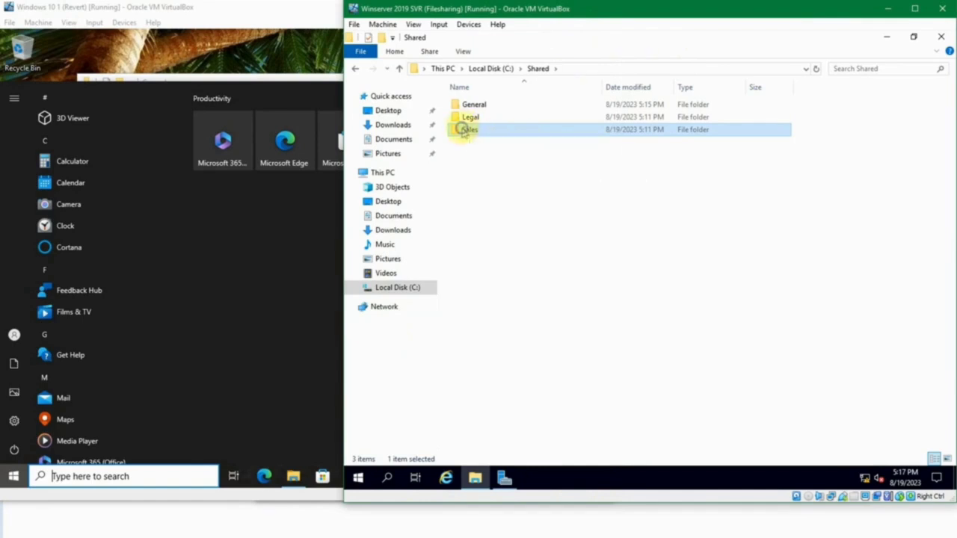
{"action": "right_click", "coordinate": [463, 128]}
{"action": "left_click", "coordinate": [534, 343]}
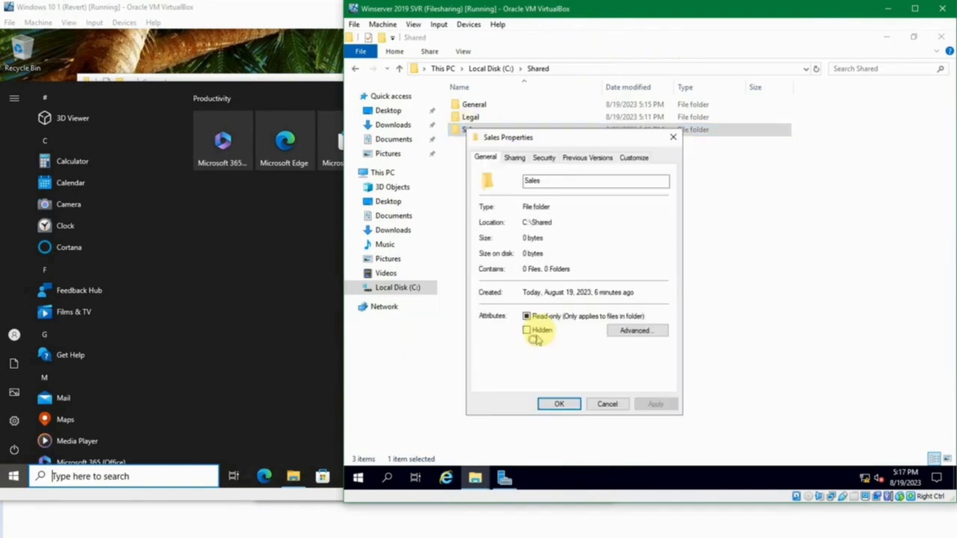
{"action": "left_click", "coordinate": [516, 160]}
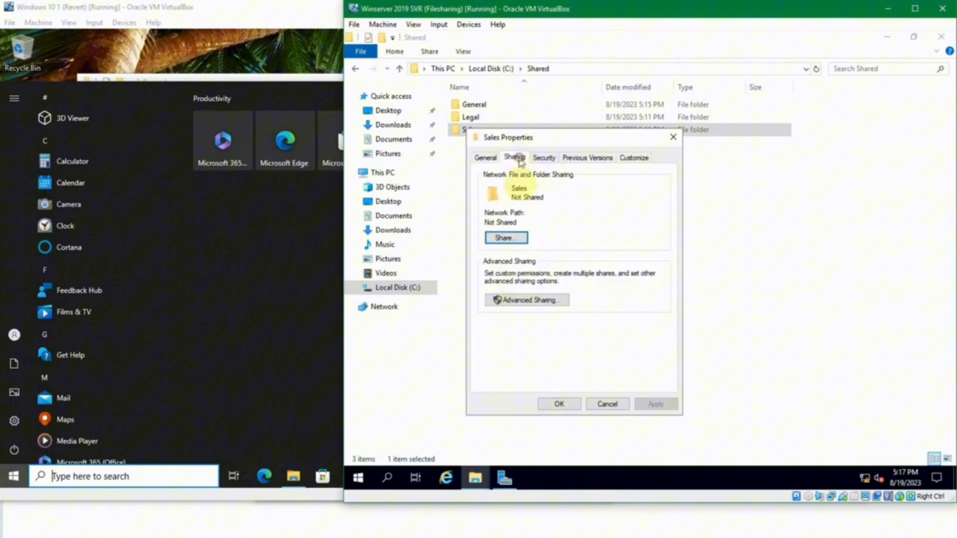
{"action": "left_click", "coordinate": [542, 298]}
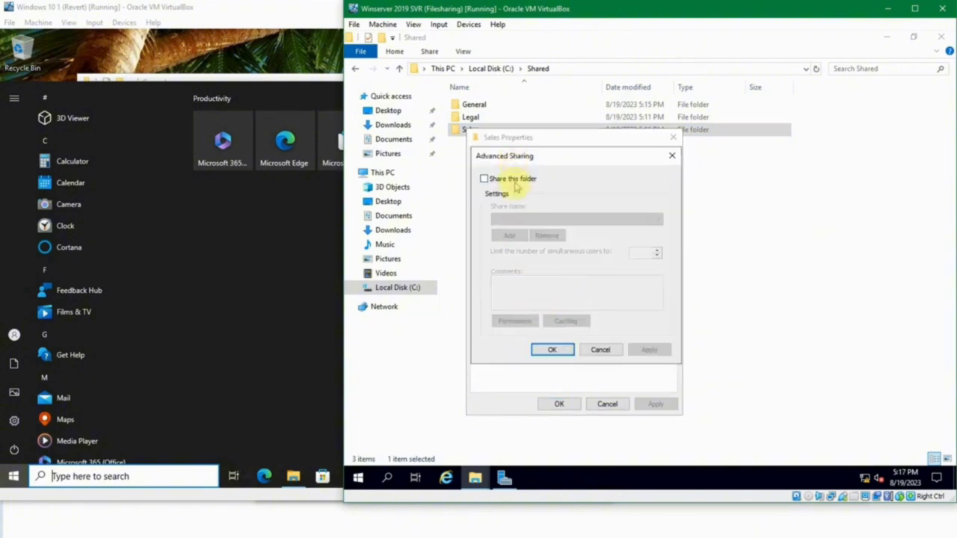
{"action": "left_click", "coordinate": [512, 179]}
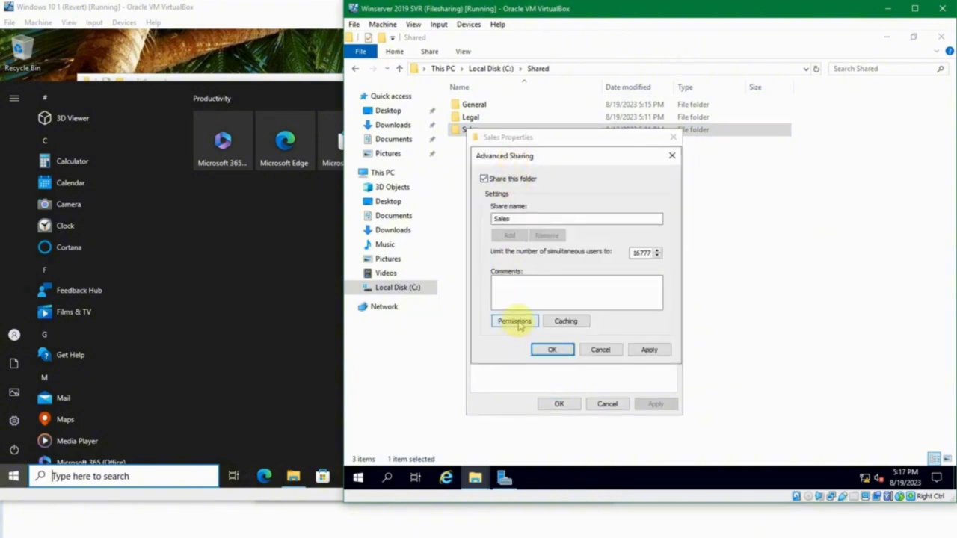
Replace Everyone with the sales domain group in the Sales share permissions and allow it Full Control
{"action": "left_click", "coordinate": [516, 322]}
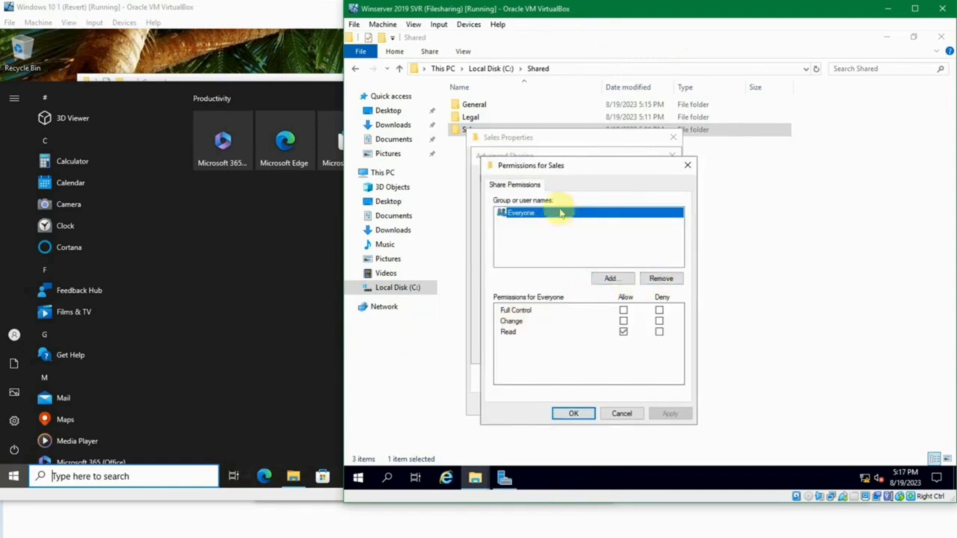
{"action": "left_click", "coordinate": [661, 278]}
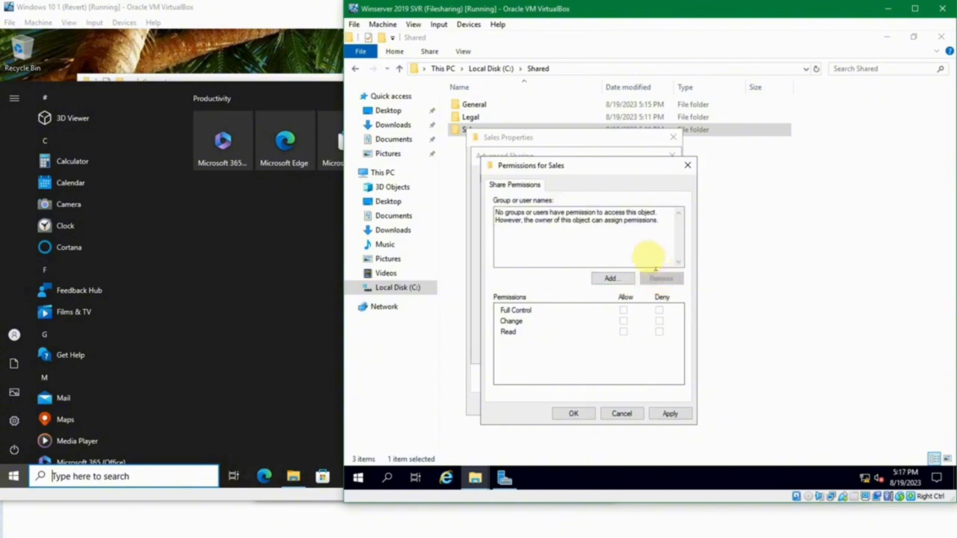
{"action": "left_click", "coordinate": [612, 279]}
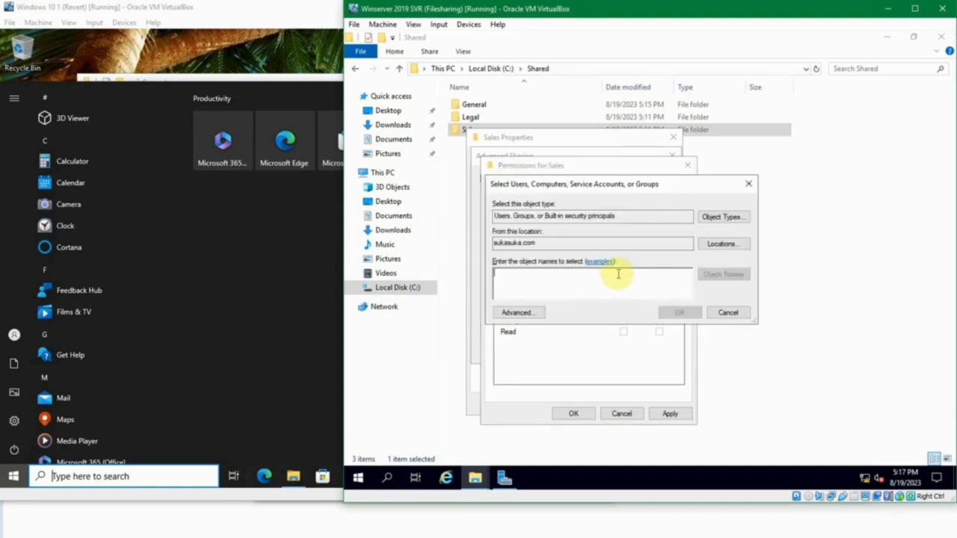
{"action": "type", "text": "sales"}
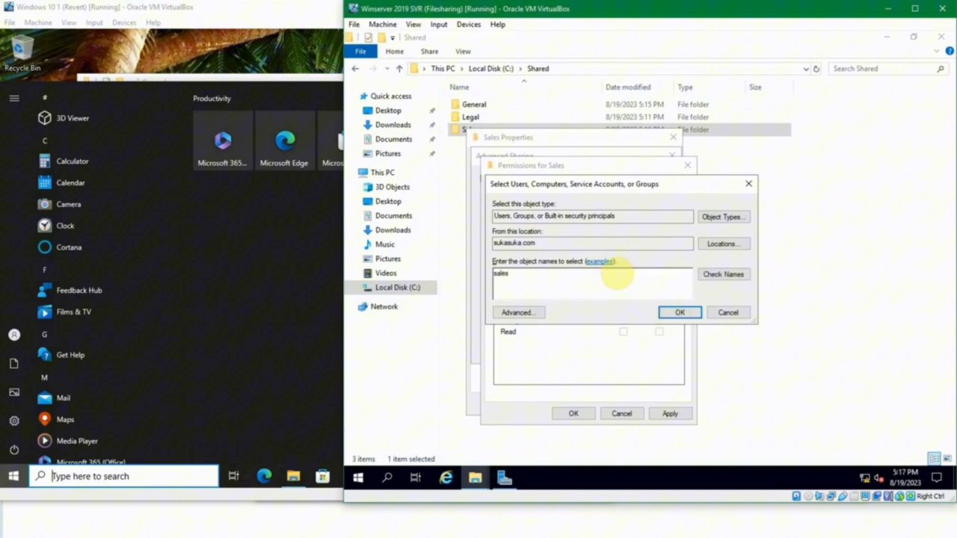
{"action": "left_click", "coordinate": [736, 273]}
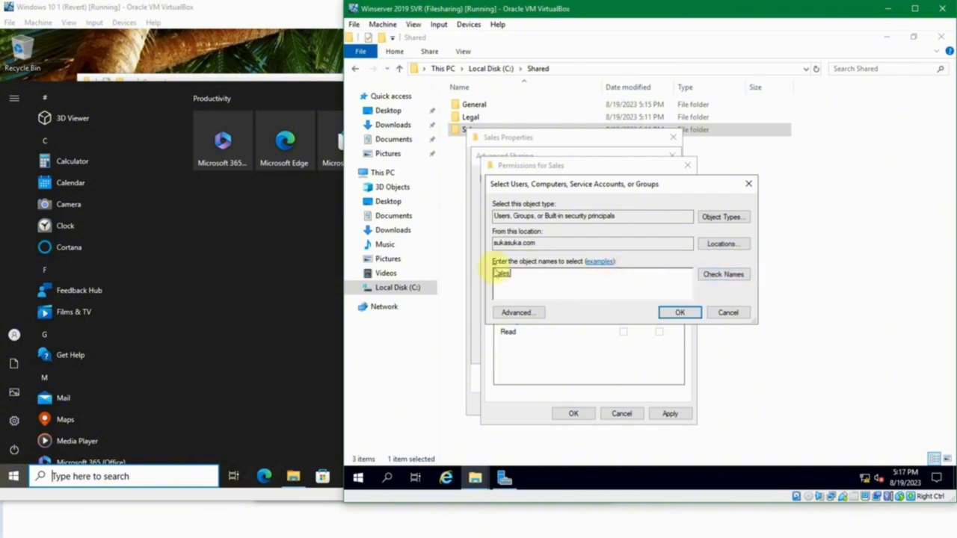
{"action": "left_click", "coordinate": [679, 313]}
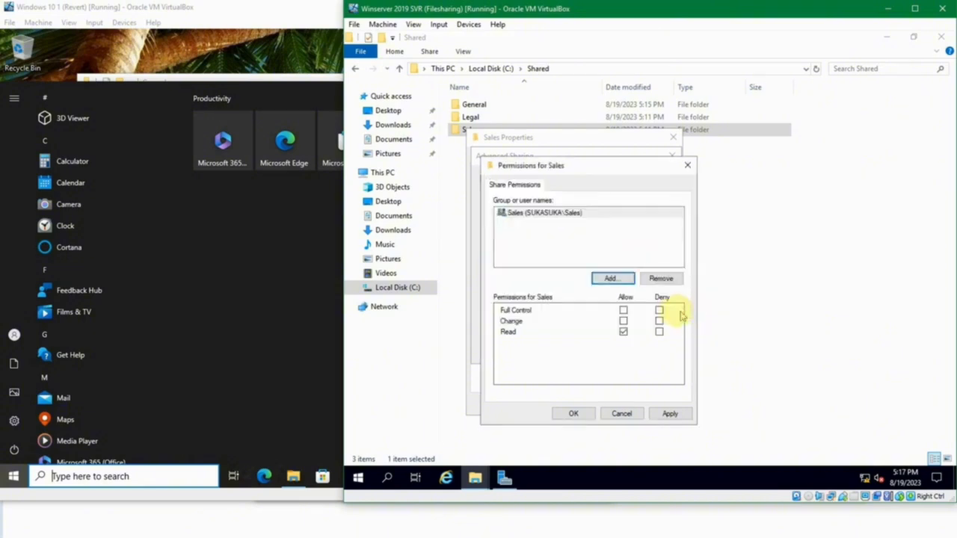
{"action": "left_click", "coordinate": [622, 311]}
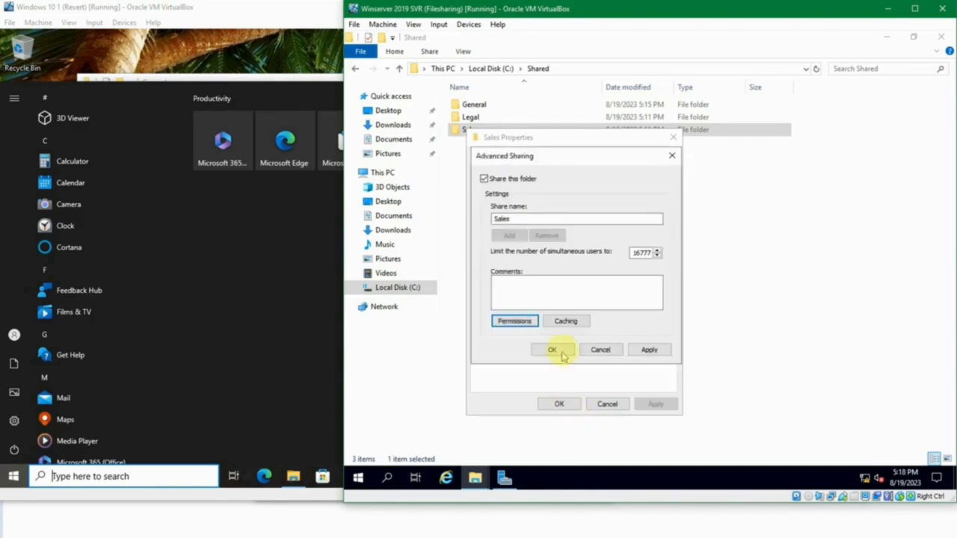
{"action": "left_click", "coordinate": [559, 350]}
Add the sales domain group to the Sales folder's security permissions, allow it Full control, and close the folder's properties
{"action": "left_click", "coordinate": [551, 160]}
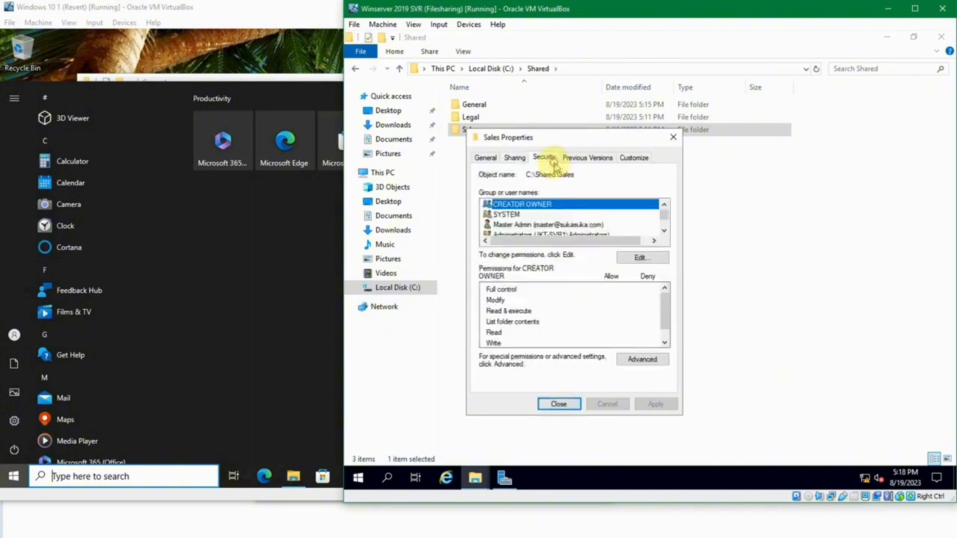
{"action": "left_click", "coordinate": [641, 257]}
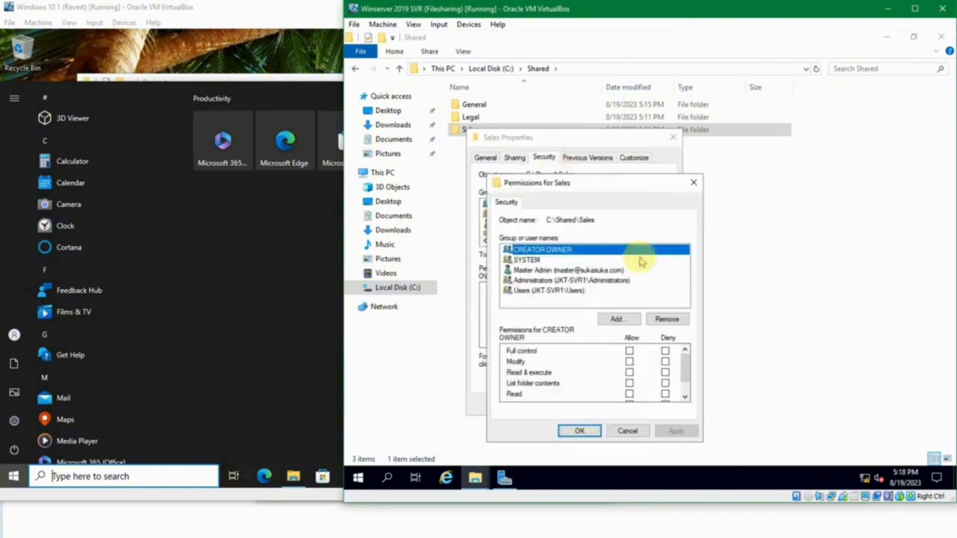
{"action": "left_click", "coordinate": [614, 318]}
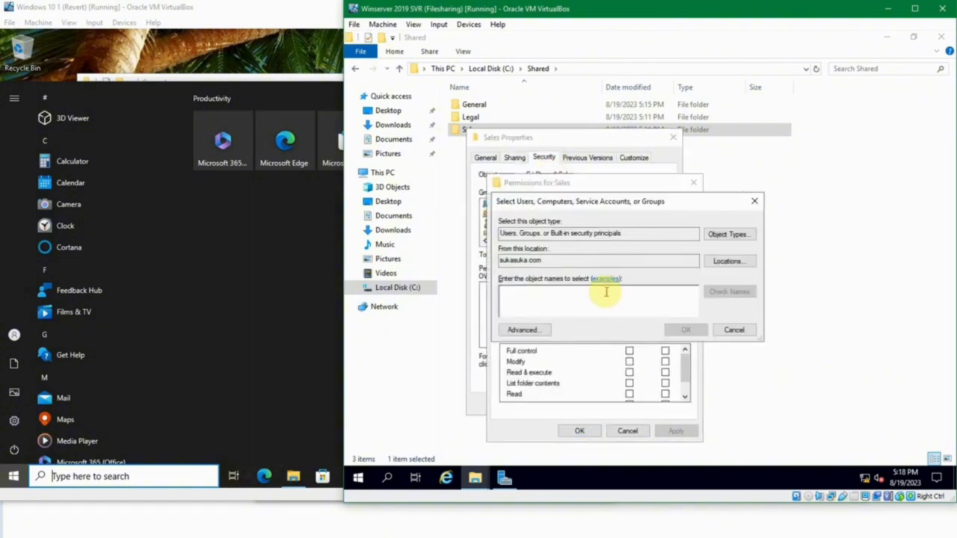
{"action": "type", "text": "sales"}
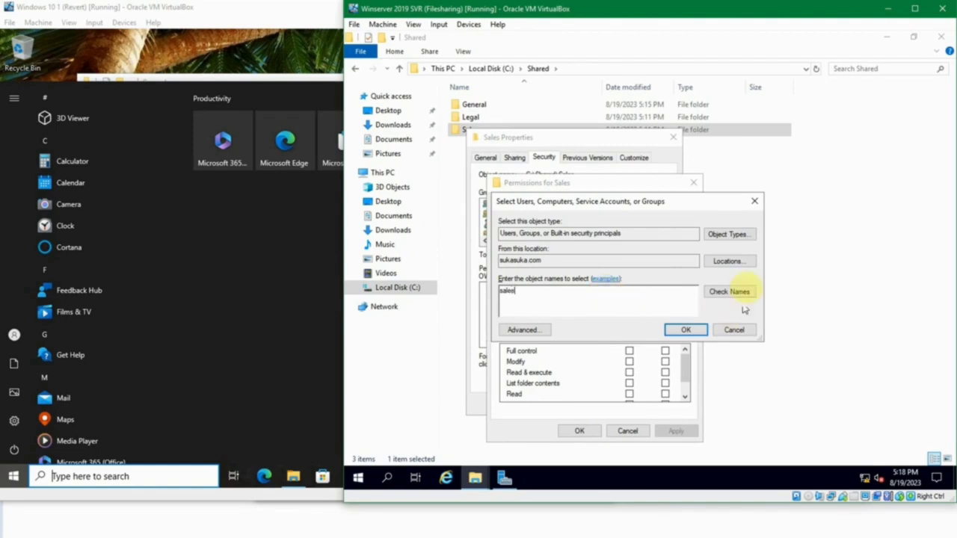
{"action": "left_click", "coordinate": [738, 290]}
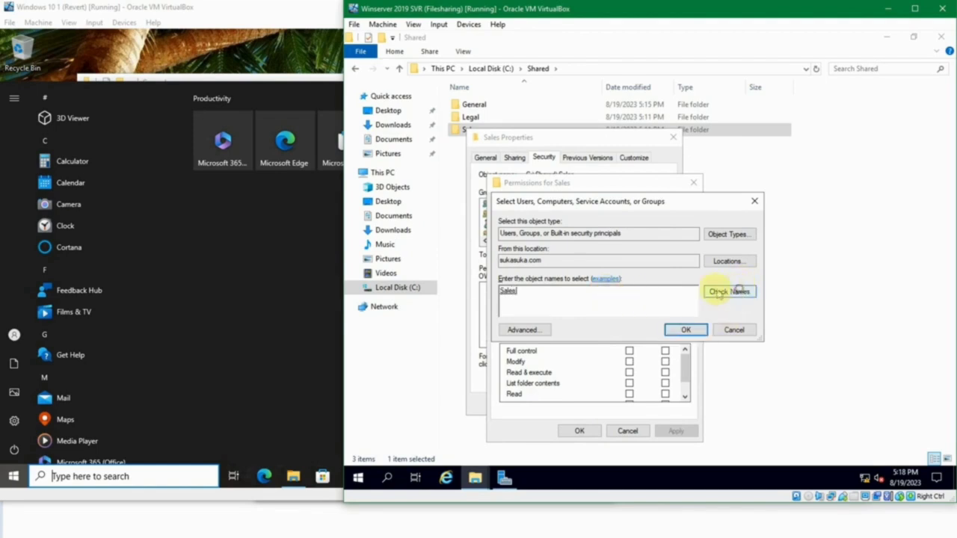
{"action": "left_click", "coordinate": [681, 330]}
{"action": "left_click", "coordinate": [627, 351]}
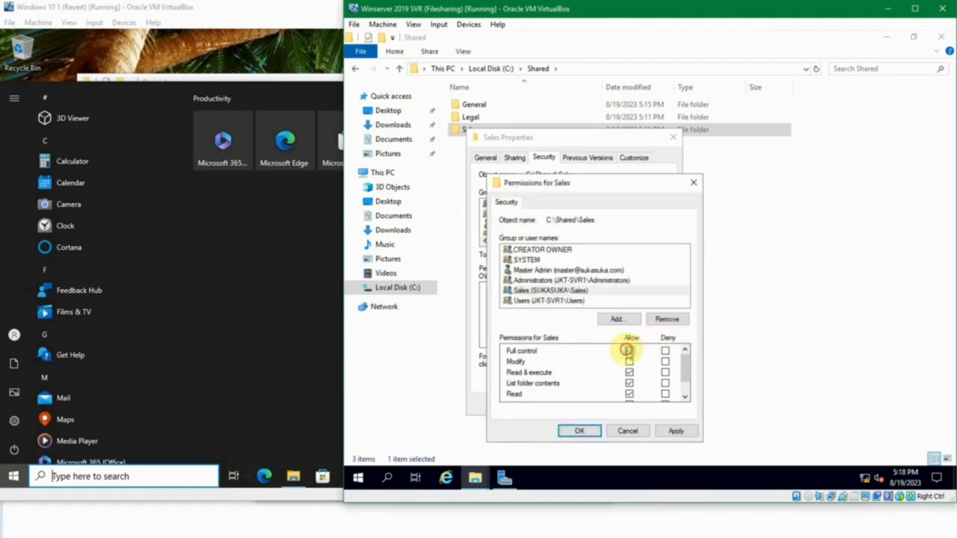
{"action": "left_click", "coordinate": [582, 431]}
{"action": "left_click", "coordinate": [567, 405]}
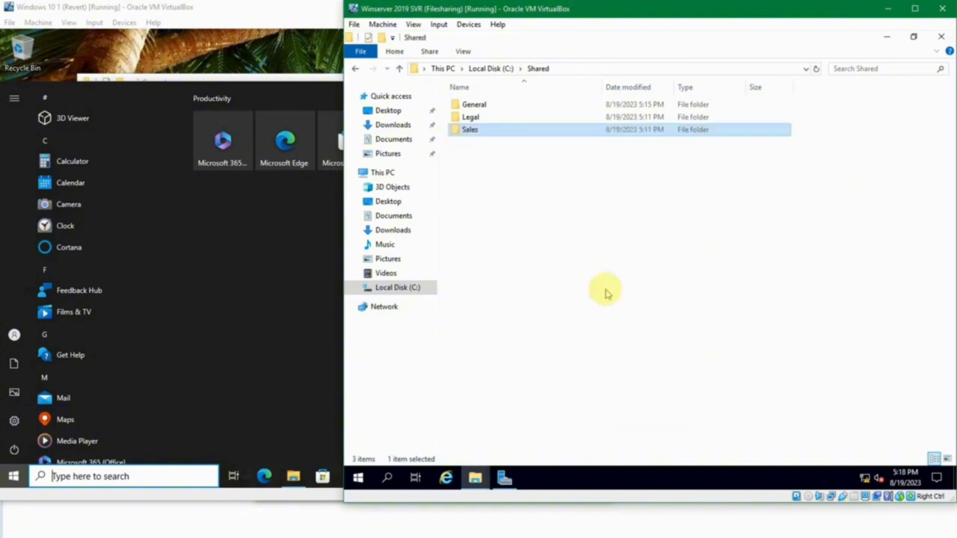
Switch to the Windows 10 1 machine, go up from General to \\jkt-svr1, and open the Sales share
{"action": "left_click", "coordinate": [305, 81]}
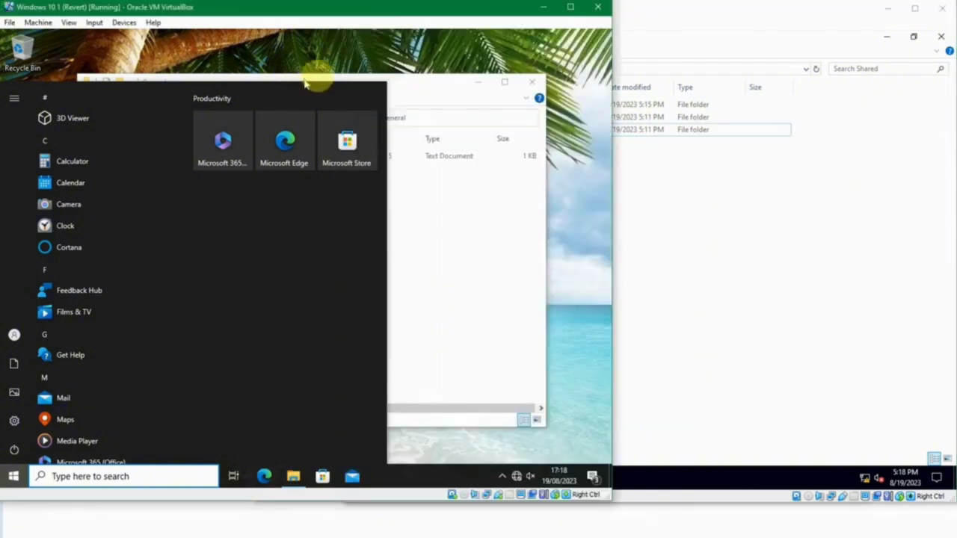
{"action": "left_click", "coordinate": [332, 75]}
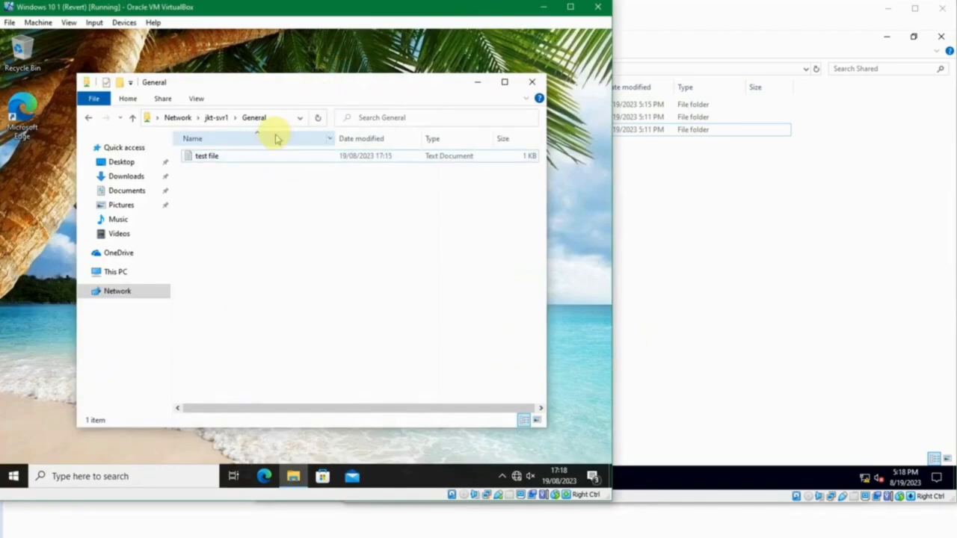
{"action": "left_click", "coordinate": [136, 118]}
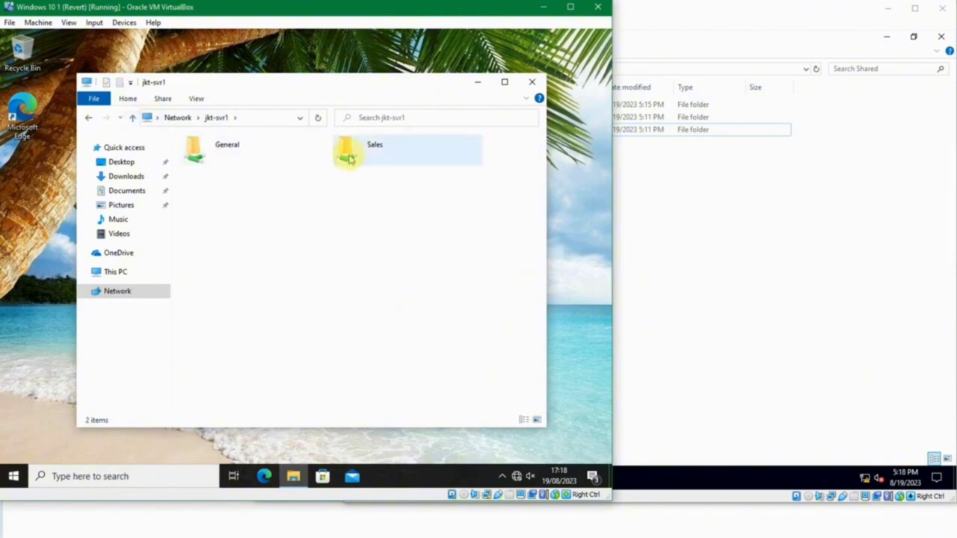
{"action": "left_click", "coordinate": [256, 118]}
{"action": "left_click", "coordinate": [257, 117]}
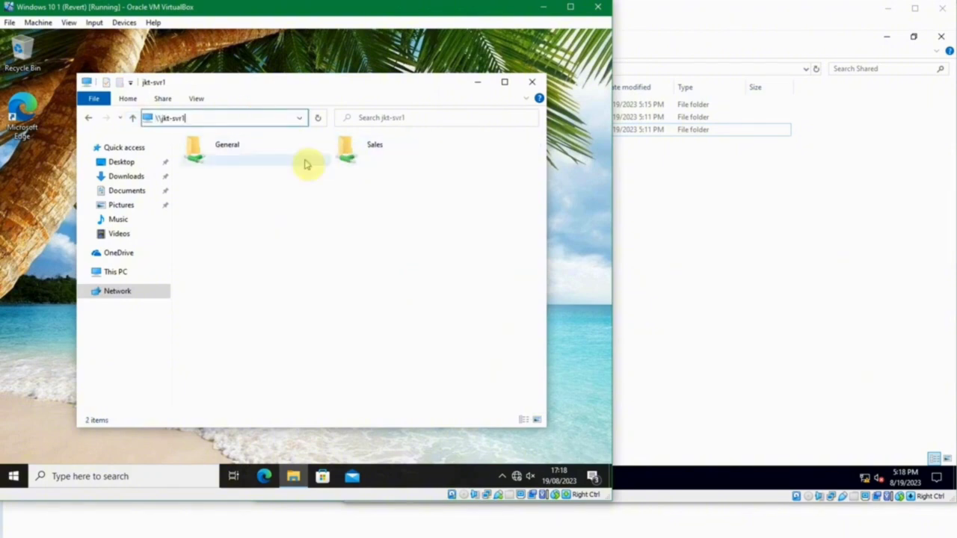
{"action": "double_click", "coordinate": [349, 157]}
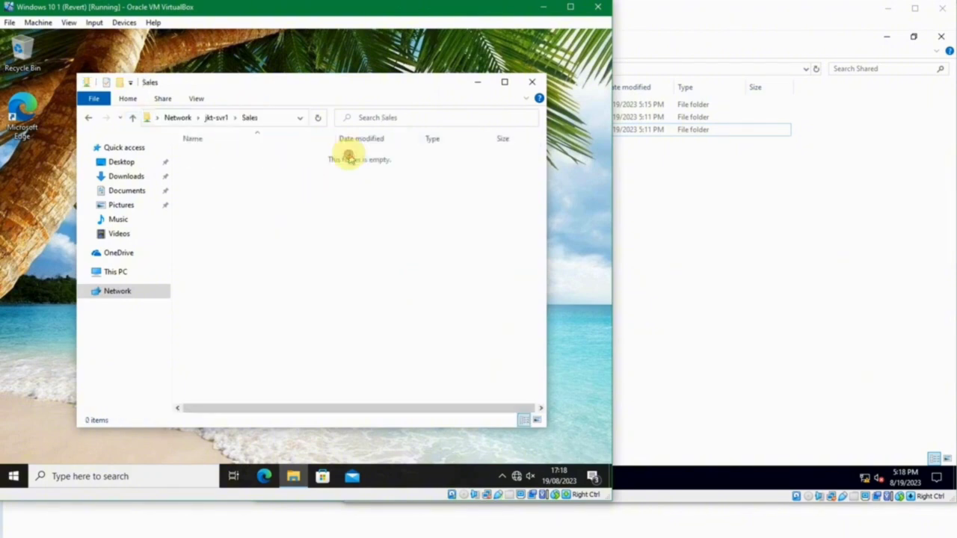
Create a new folder and a new text document in the Sales share, keeping their default names
{"action": "right_click", "coordinate": [287, 170]}
{"action": "mouse_move", "coordinate": [349, 283]}
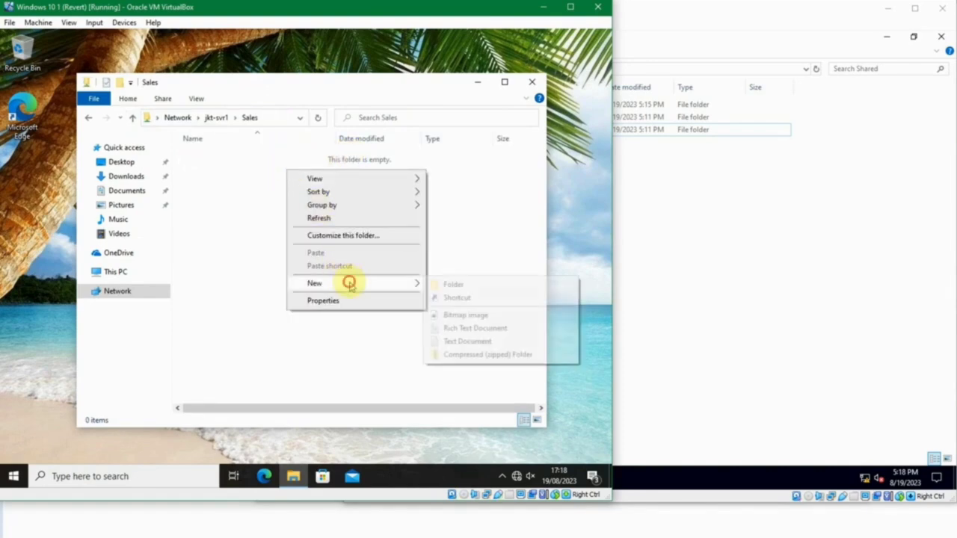
{"action": "left_click", "coordinate": [453, 284]}
{"action": "left_click", "coordinate": [432, 271]}
{"action": "right_click", "coordinate": [274, 219]}
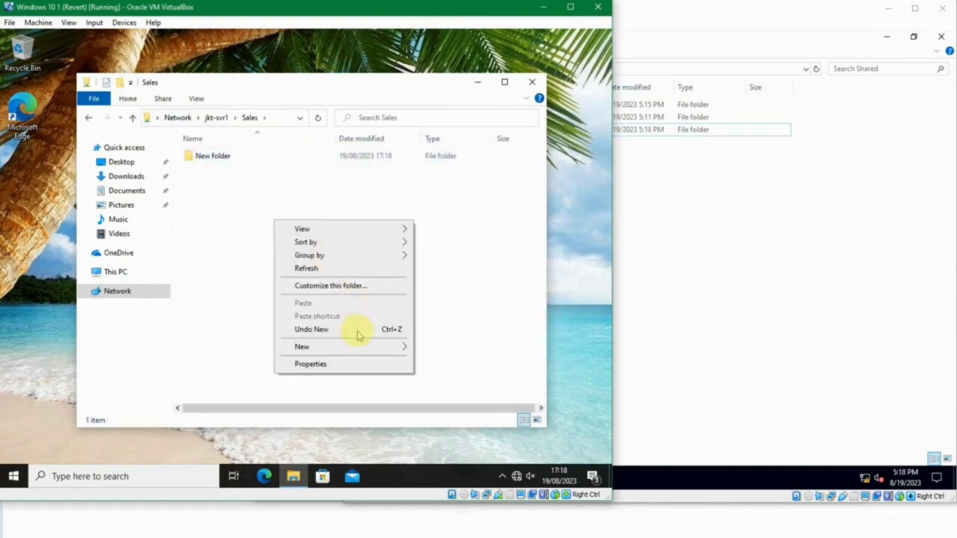
{"action": "mouse_move", "coordinate": [356, 343]}
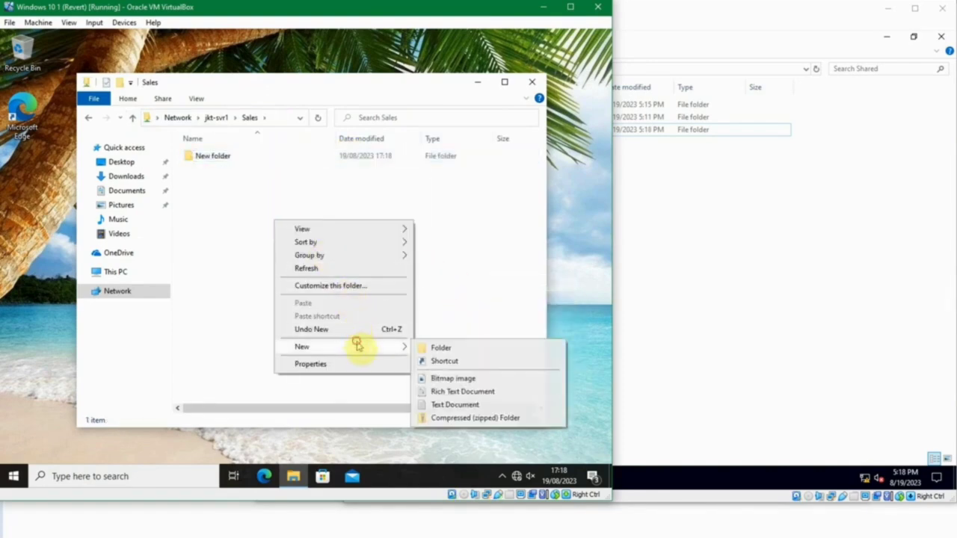
{"action": "left_click", "coordinate": [449, 404]}
{"action": "left_click", "coordinate": [351, 293]}
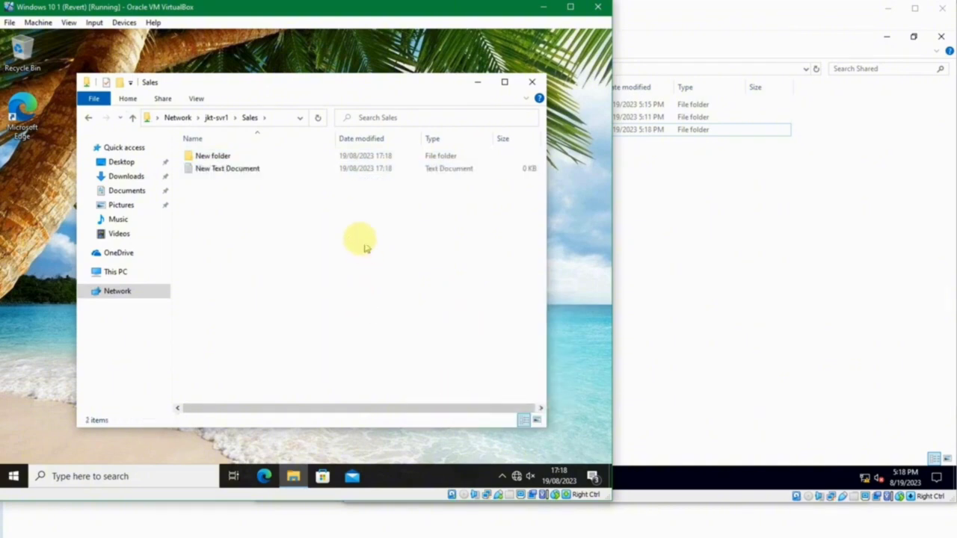
Enter "sdadasdsads" in New Text Document in the Sales share, save it, and close it
{"action": "left_click", "coordinate": [252, 169]}
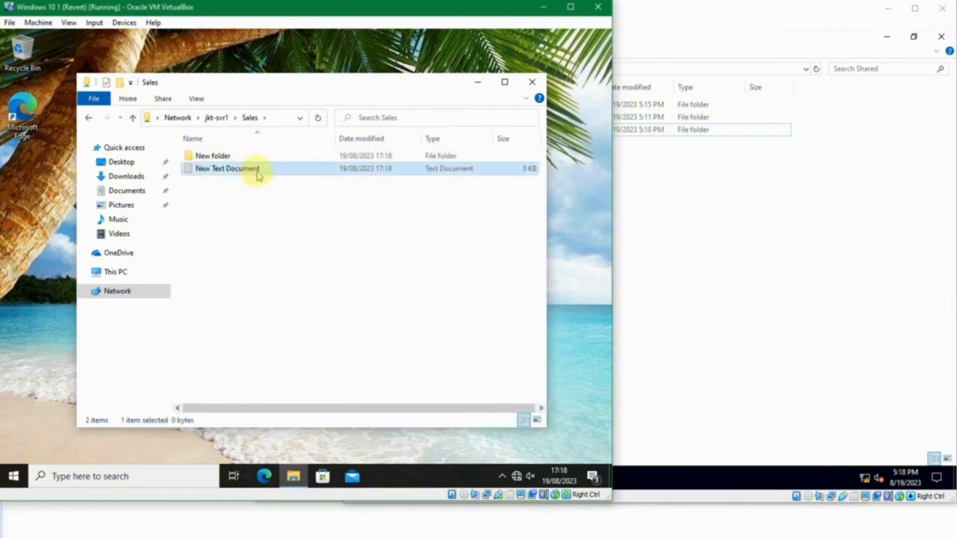
{"action": "double_click", "coordinate": [257, 170]}
{"action": "type", "text": "sdadasdsads"}
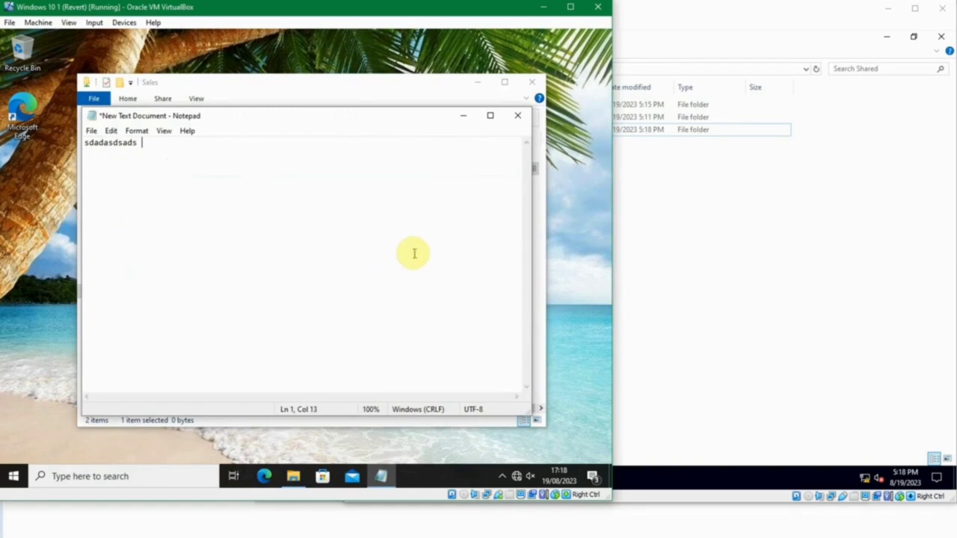
{"action": "key", "text": "ctrl+s"}
{"action": "left_click", "coordinate": [518, 118]}
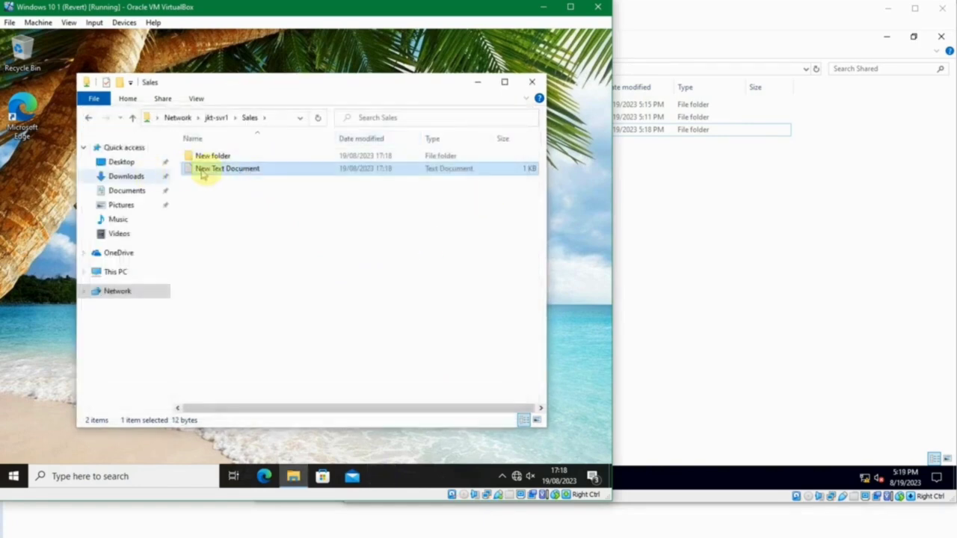
Copy New Text Document from the Sales share to the Windows 10 1 desktop, and delete the desktop copy
{"action": "right_click", "coordinate": [215, 171]}
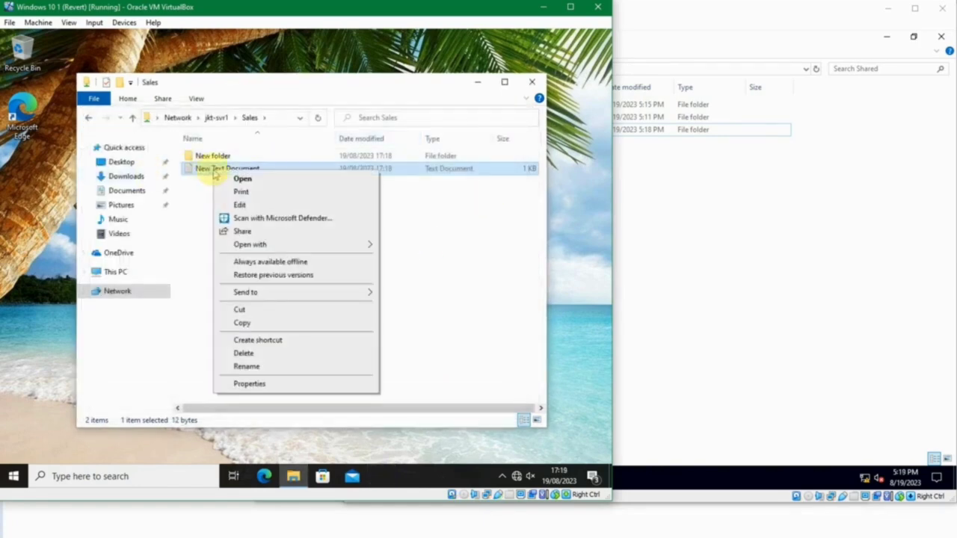
{"action": "left_click", "coordinate": [269, 325]}
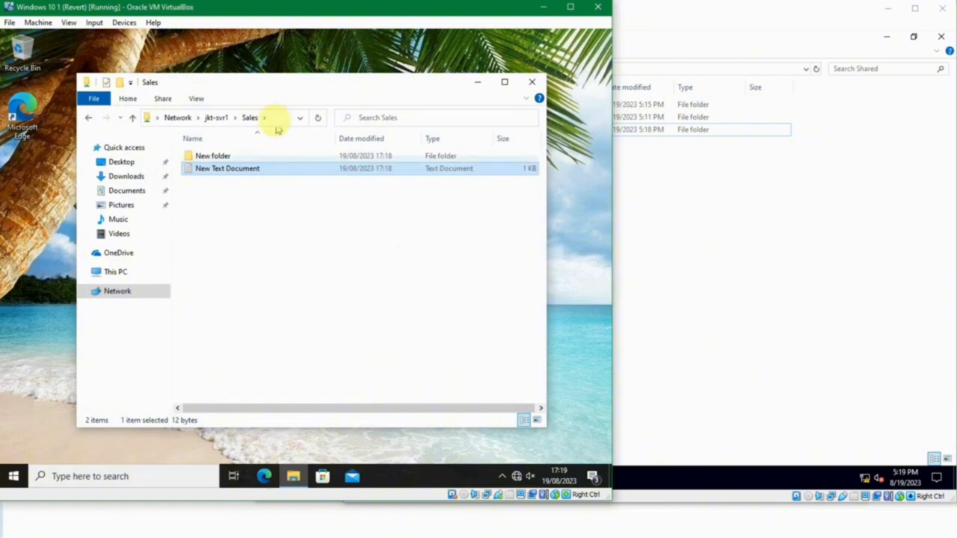
{"action": "right_click", "coordinate": [34, 213]}
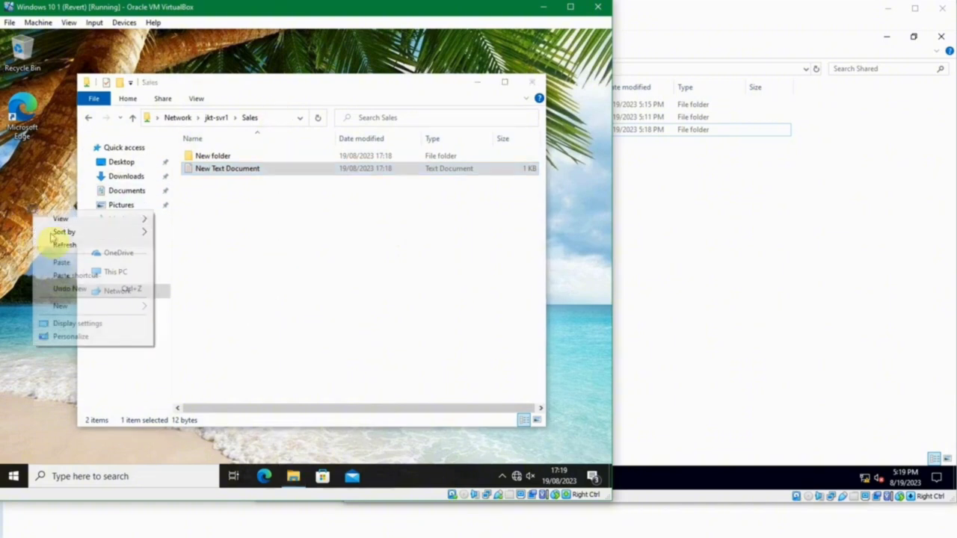
{"action": "left_click", "coordinate": [82, 261]}
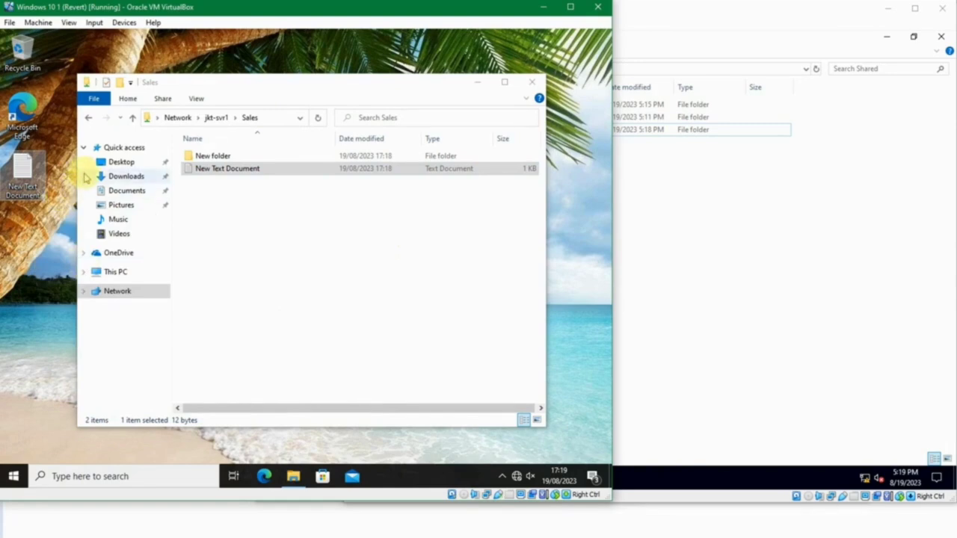
{"action": "left_click", "coordinate": [245, 221]}
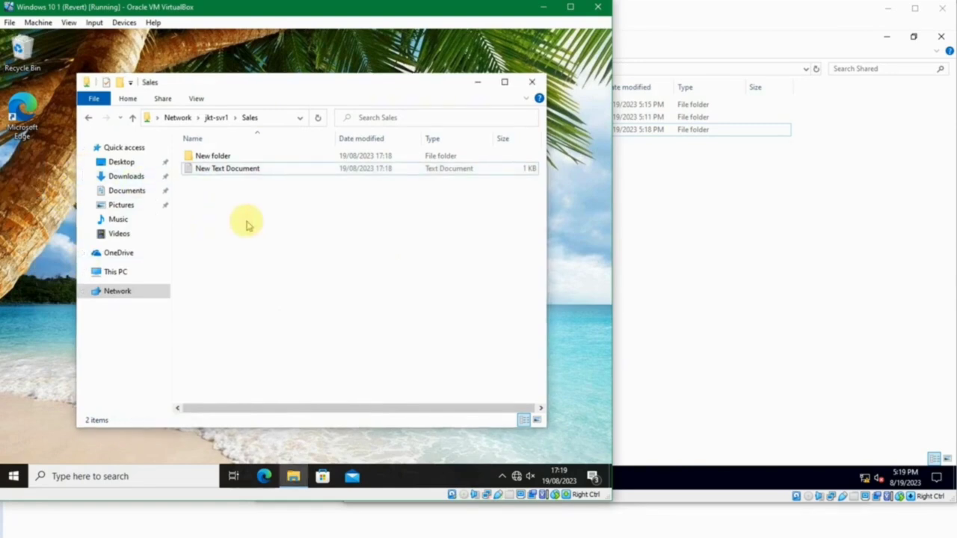
Copy test file from the General share to the Windows 10 1 desktop, and delete the desktop copy
{"action": "left_click", "coordinate": [215, 119]}
{"action": "double_click", "coordinate": [213, 152]}
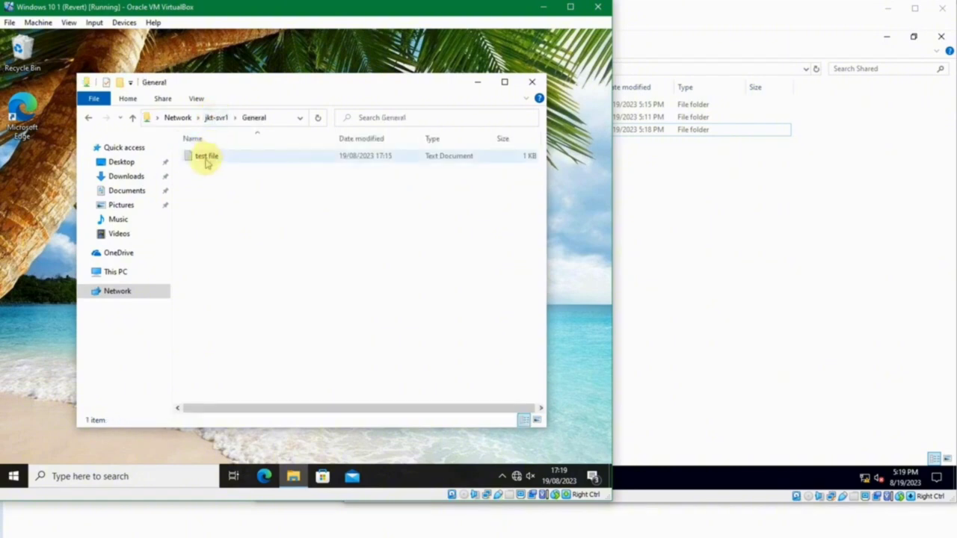
{"action": "right_click", "coordinate": [207, 162]}
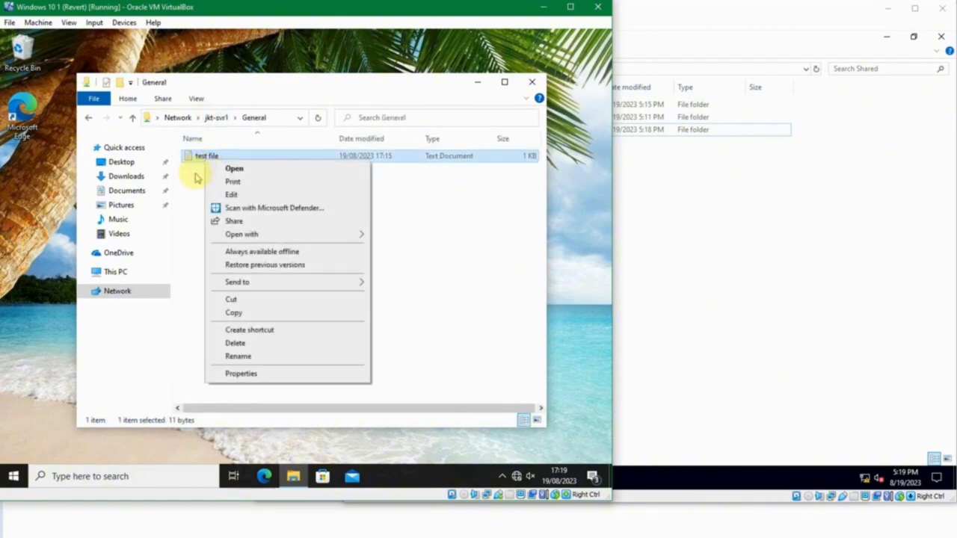
{"action": "left_click", "coordinate": [250, 313]}
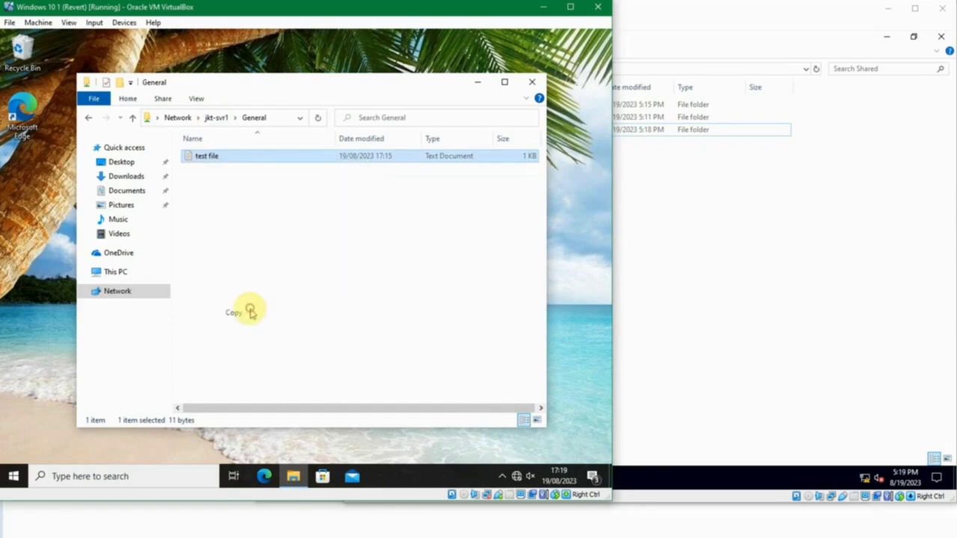
{"action": "right_click", "coordinate": [48, 200]}
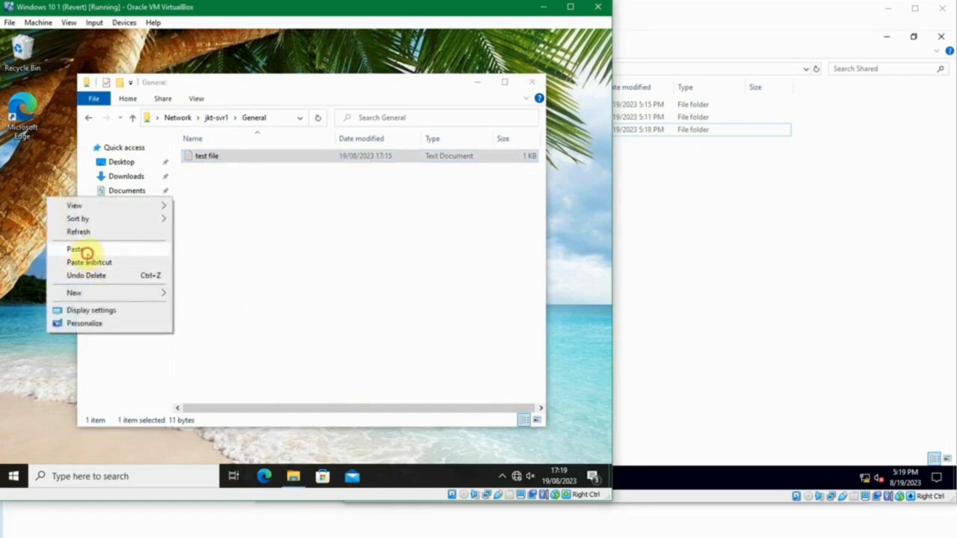
{"action": "left_click", "coordinate": [78, 249]}
{"action": "left_click_drag", "start_coordinate": [68, 160], "coordinate": [37, 185]}
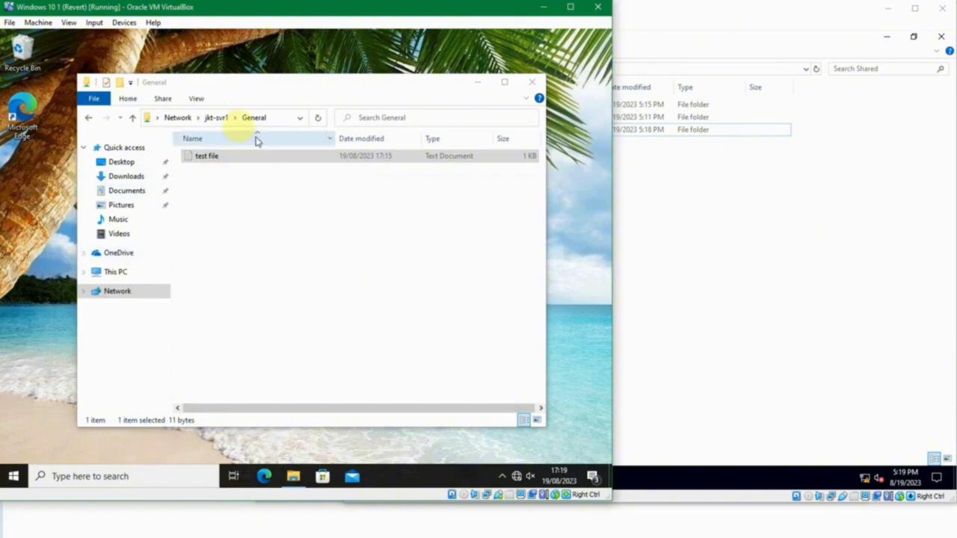
Reopen the Sales share on Windows 10 1, and switch to Windows 10 2 to look for its signed-in account
{"action": "left_click", "coordinate": [222, 117]}
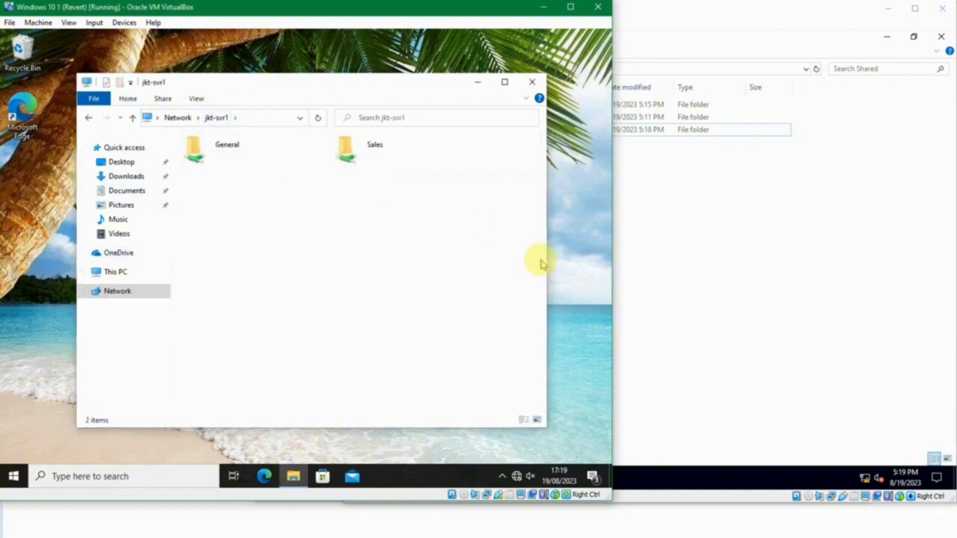
{"action": "double_click", "coordinate": [373, 150]}
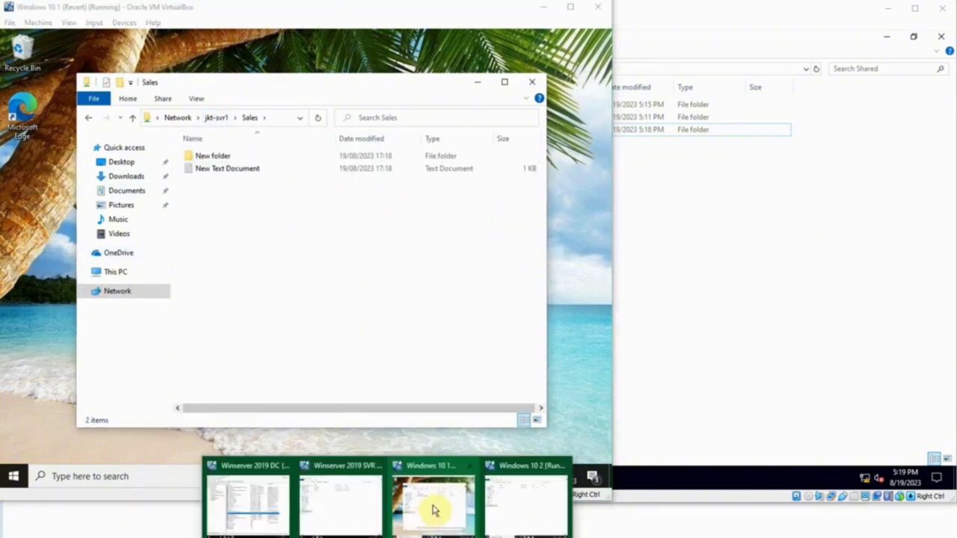
{"action": "left_click", "coordinate": [523, 502]}
{"action": "left_click", "coordinate": [268, 475]}
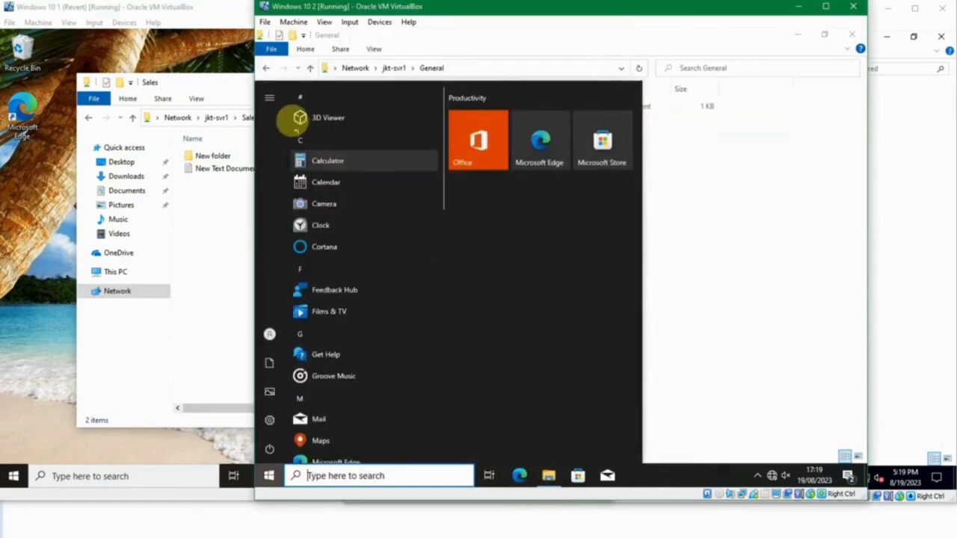
{"action": "left_click", "coordinate": [270, 105]}
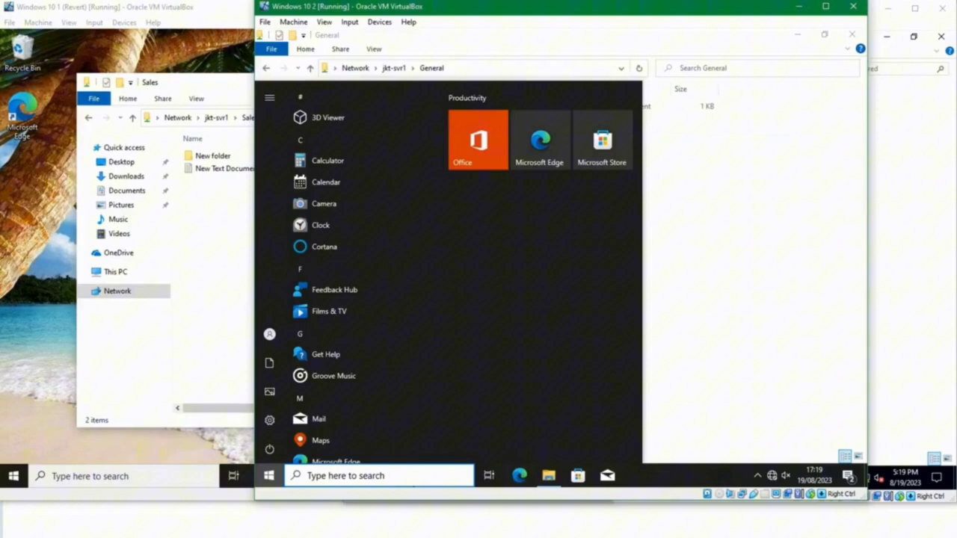
Switch to the Winserver 2019 DC machine and select the Windows 10 2 user's account in the Users container
{"action": "left_click", "coordinate": [389, 536]}
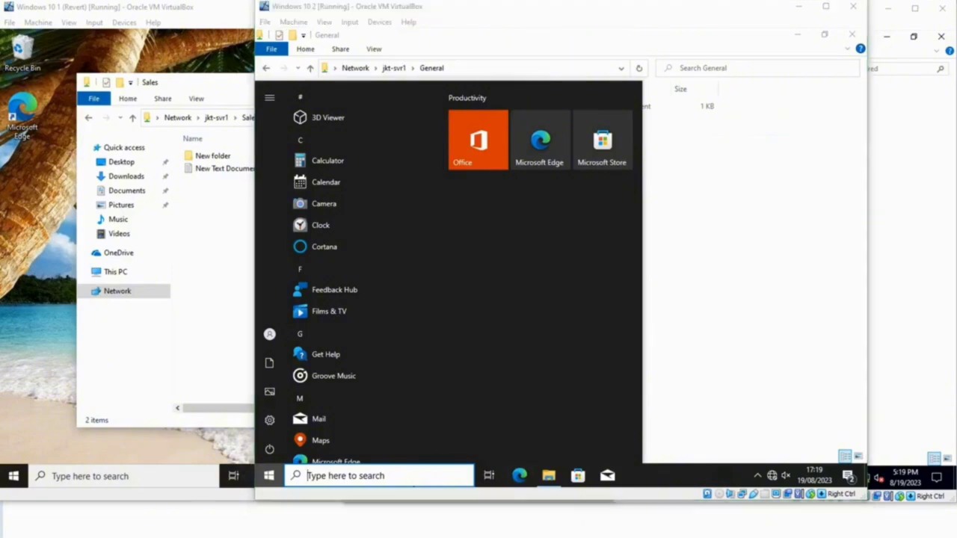
{"action": "left_click", "coordinate": [258, 501]}
{"action": "left_click", "coordinate": [175, 392]}
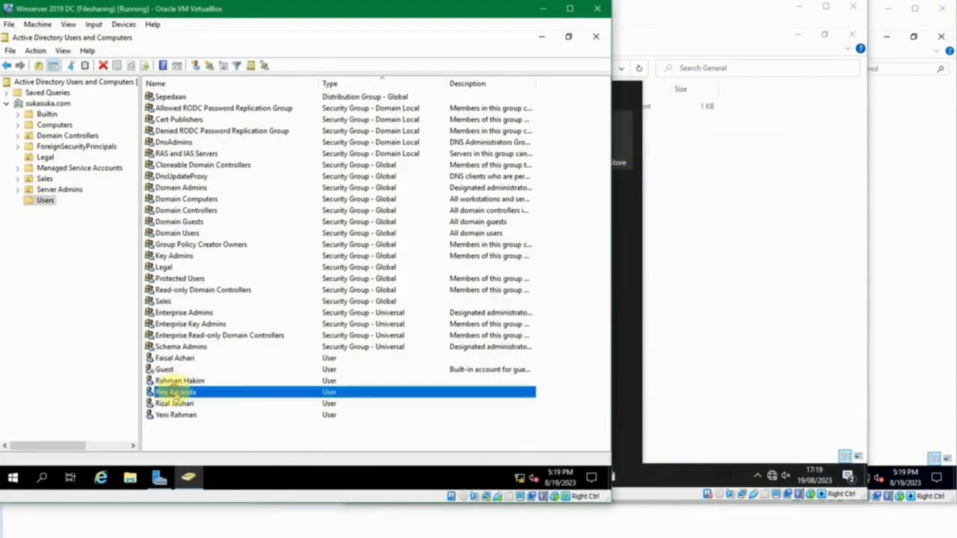
Check the group memberships of the Windows 10 2 user's account in its properties, and close them without changes
{"action": "double_click", "coordinate": [239, 391]}
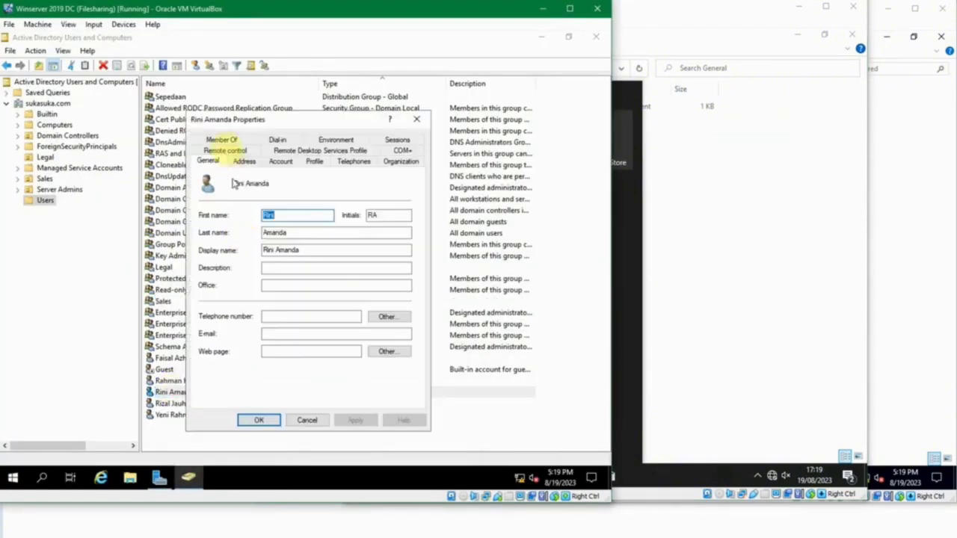
{"action": "left_click", "coordinate": [221, 139]}
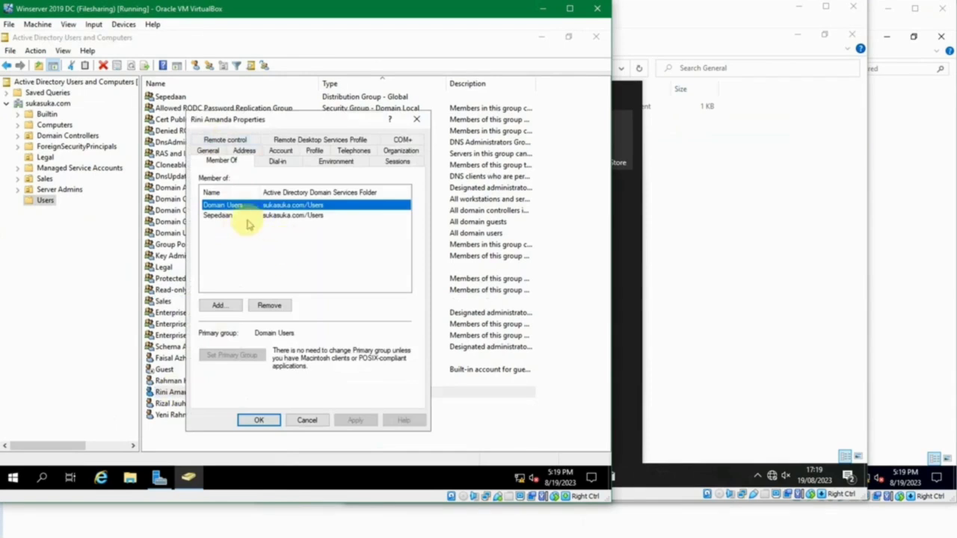
{"action": "left_click", "coordinate": [277, 217]}
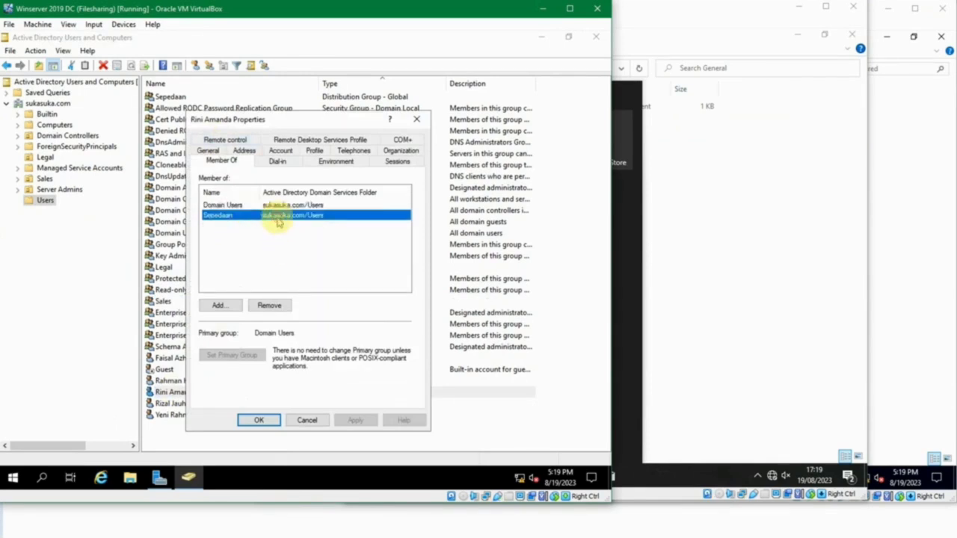
{"action": "left_click", "coordinate": [307, 422]}
{"action": "left_click", "coordinate": [356, 430]}
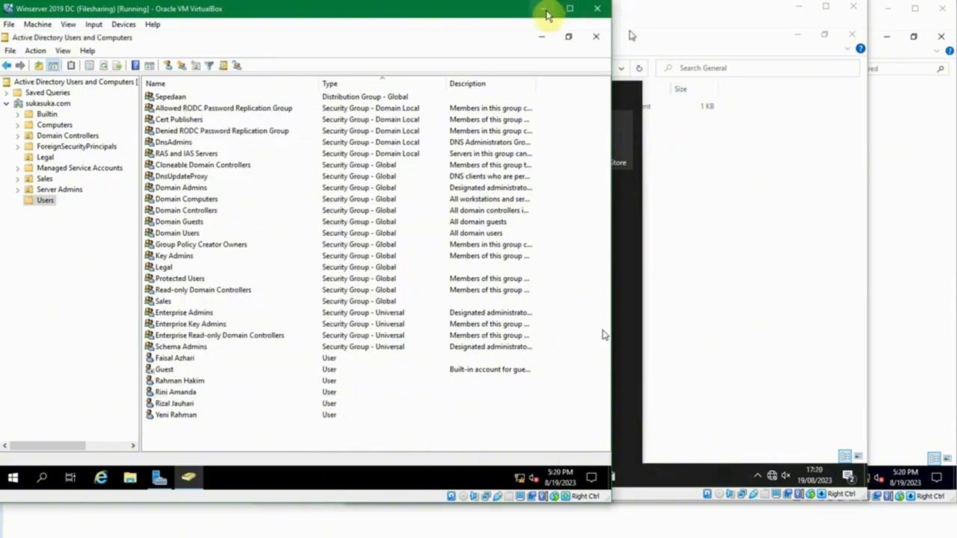
Switch to Windows 10 2, go up to the jkt-svr1 share list, and try to open the Sales share
{"action": "left_click", "coordinate": [542, 8]}
{"action": "left_click", "coordinate": [673, 188]}
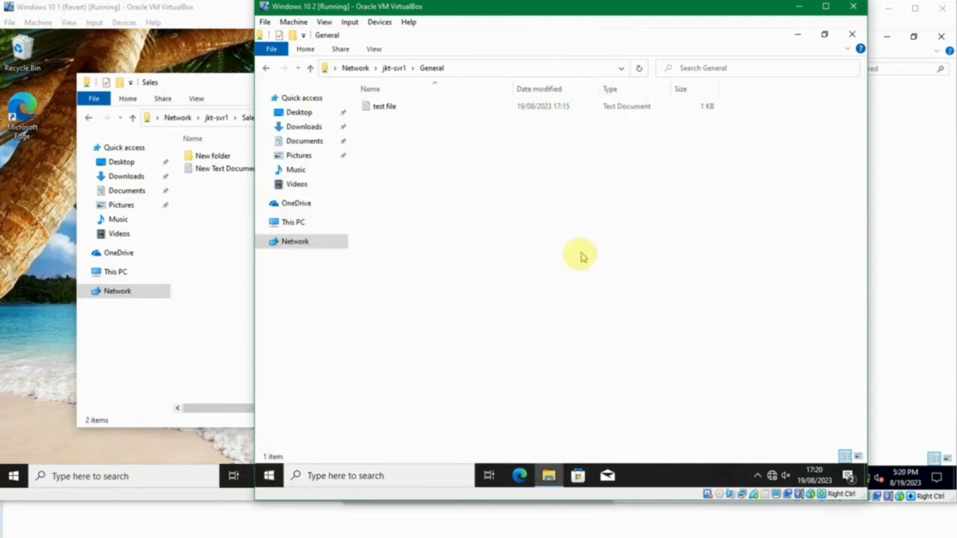
{"action": "left_click", "coordinate": [396, 69]}
{"action": "left_click", "coordinate": [534, 107]}
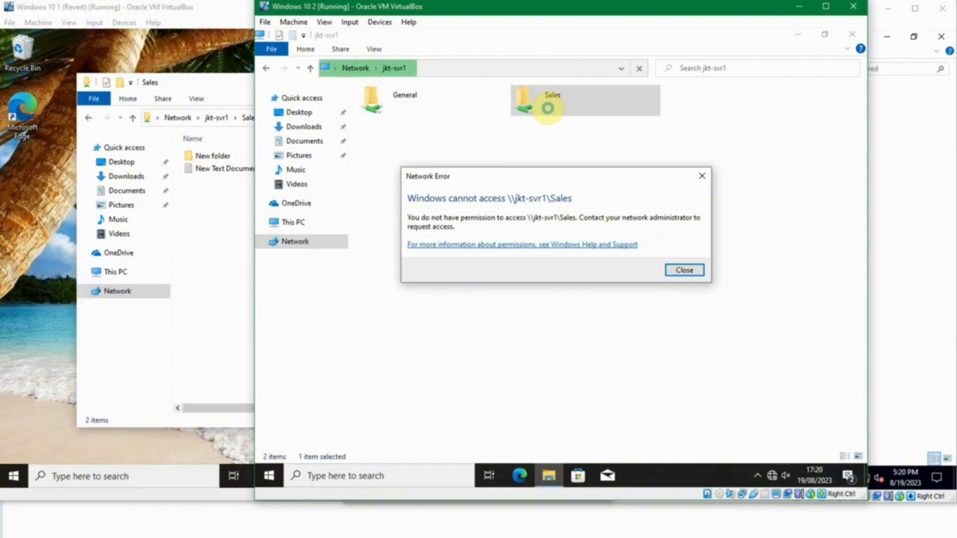
{"action": "left_click", "coordinate": [684, 270]}
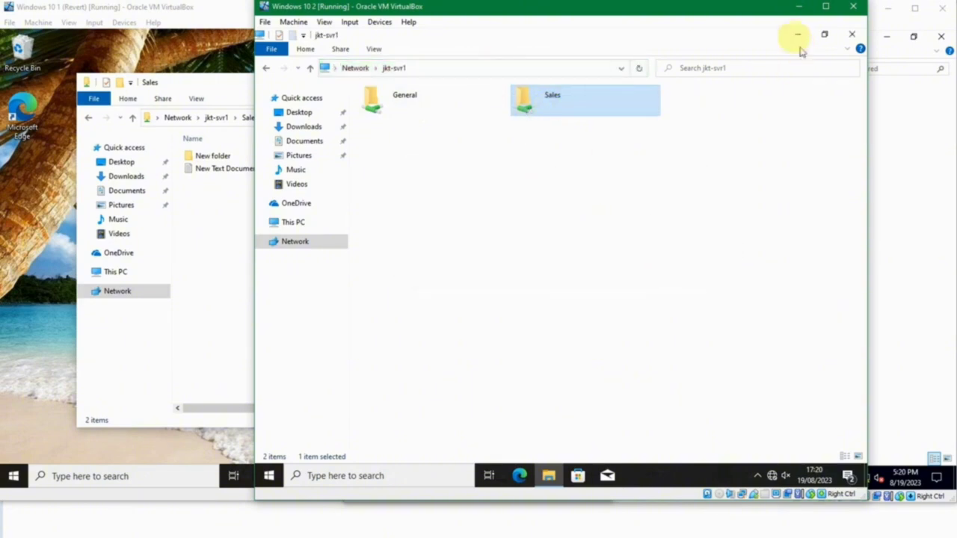
On Winserver 2019 SVR, enable advanced sharing for the Legal folder in C:\Shared
{"action": "left_click", "coordinate": [797, 10]}
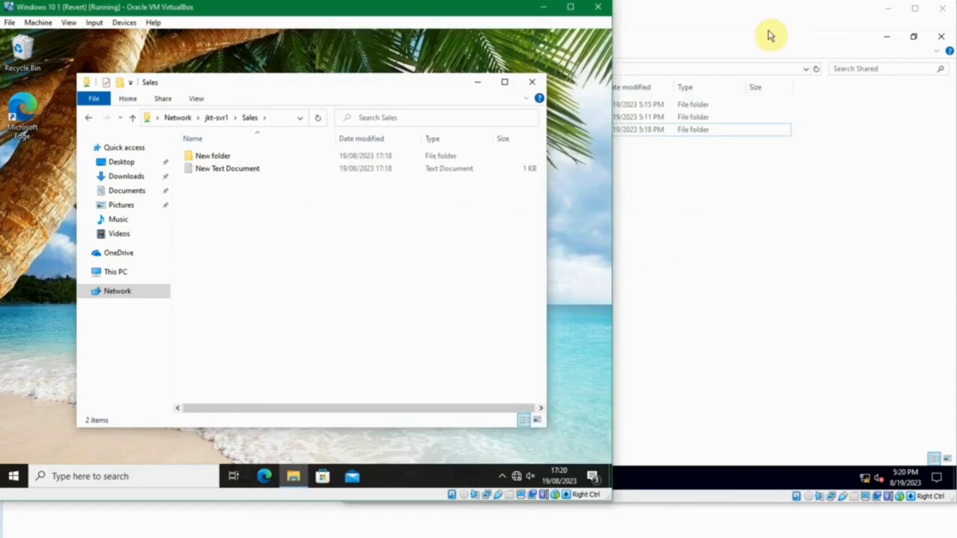
{"action": "left_click", "coordinate": [673, 221]}
{"action": "right_click", "coordinate": [476, 118]}
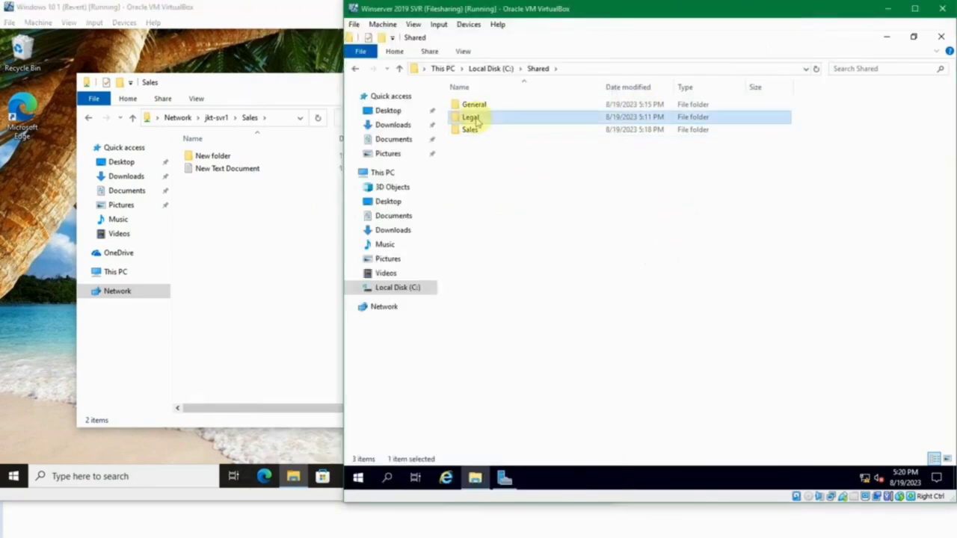
{"action": "left_click", "coordinate": [544, 339]}
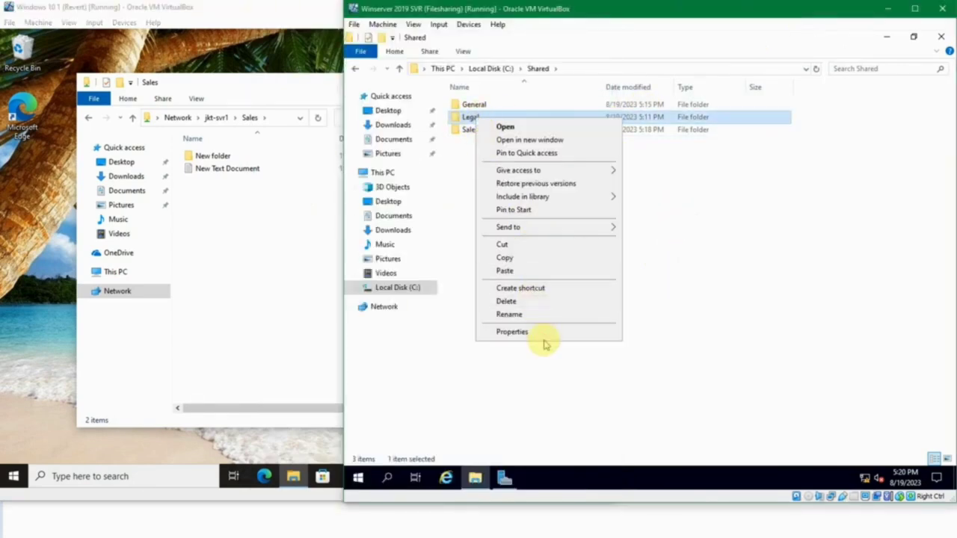
{"action": "left_click", "coordinate": [543, 335]}
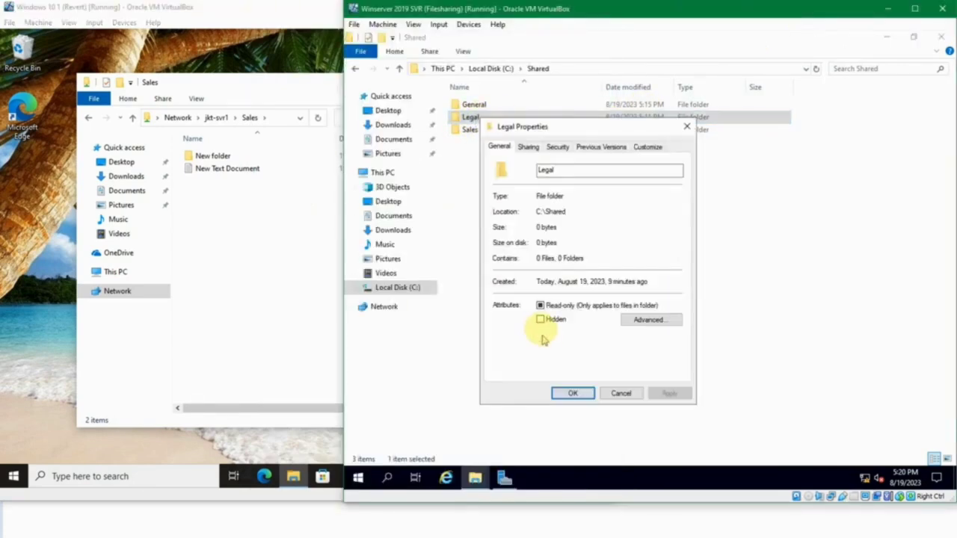
{"action": "left_click", "coordinate": [529, 148]}
{"action": "left_click", "coordinate": [515, 290]}
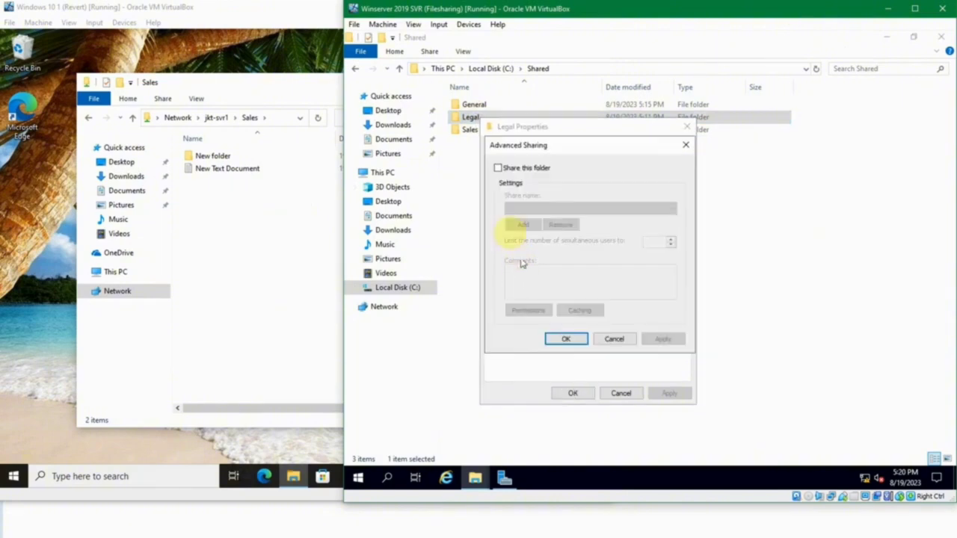
{"action": "left_click", "coordinate": [499, 168]}
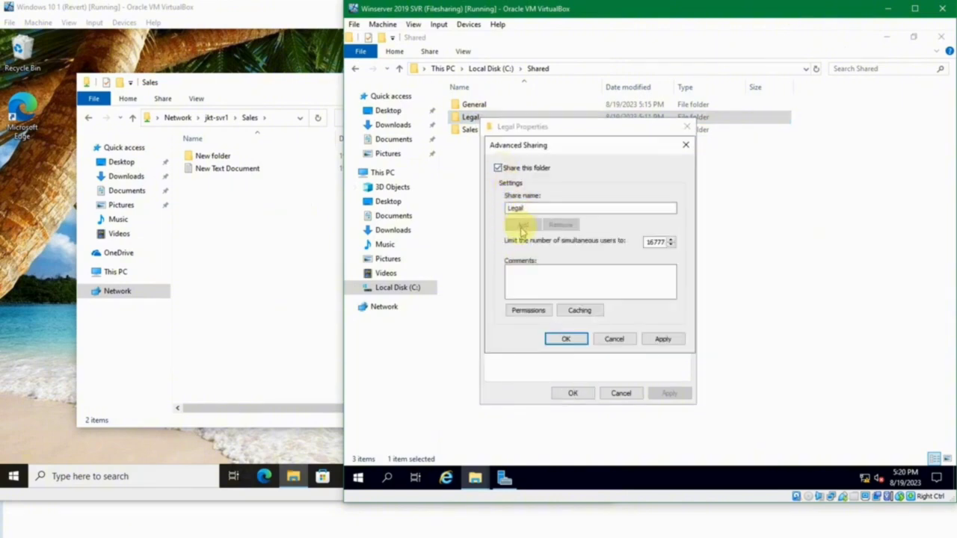
Replace Everyone with the Legal group in the Legal share permissions, allow it Full Control, and close the folder's properties
{"action": "left_click", "coordinate": [528, 311]}
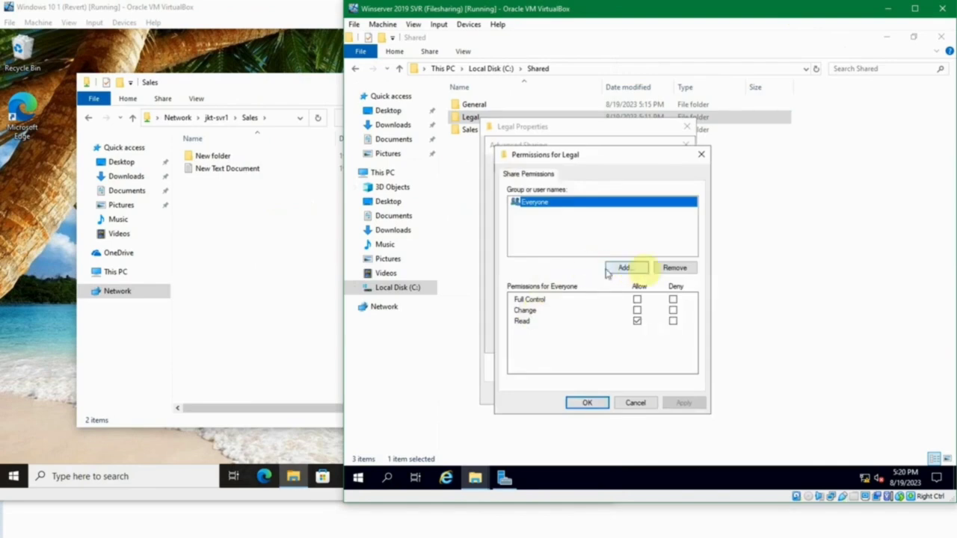
{"action": "left_click", "coordinate": [660, 271]}
{"action": "left_click", "coordinate": [622, 268]}
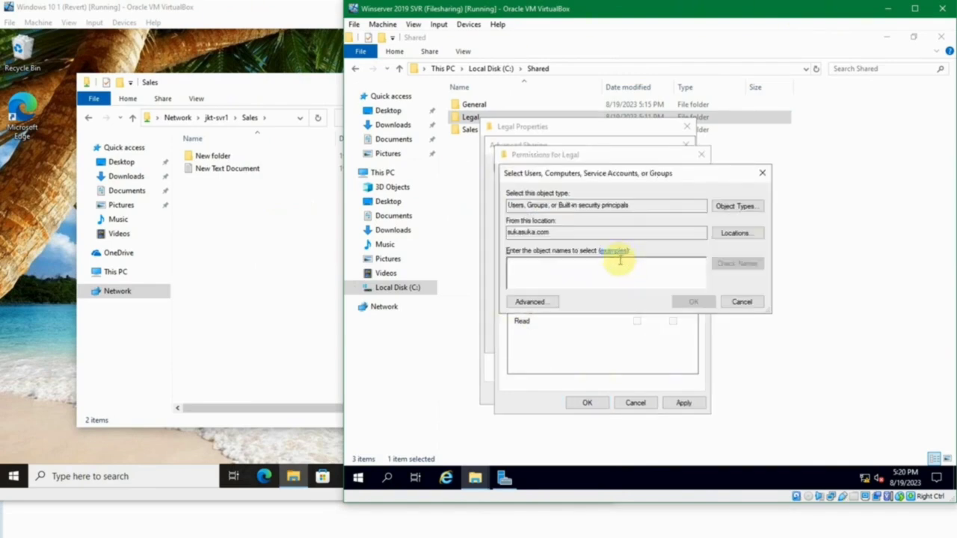
{"action": "type", "text": "legal"}
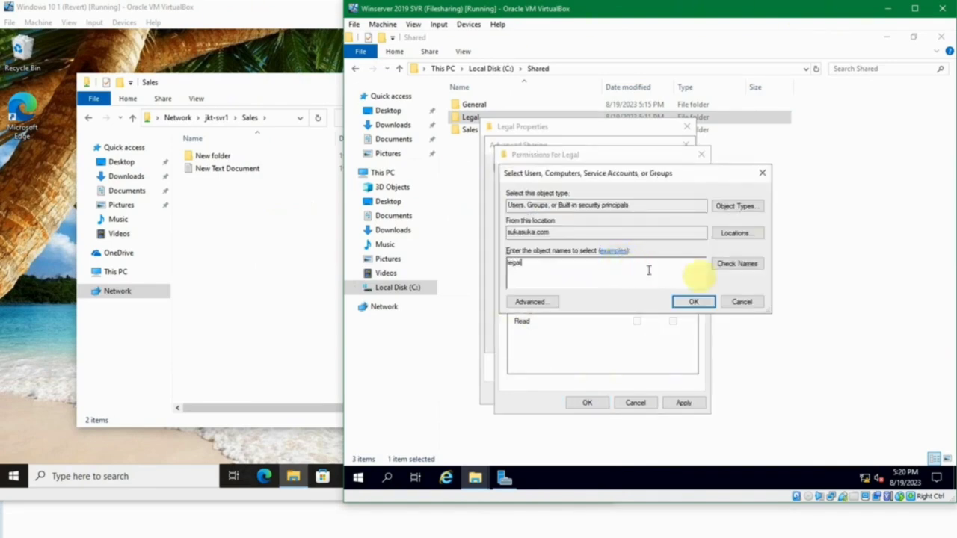
{"action": "left_click", "coordinate": [734, 268]}
{"action": "left_click", "coordinate": [694, 301]}
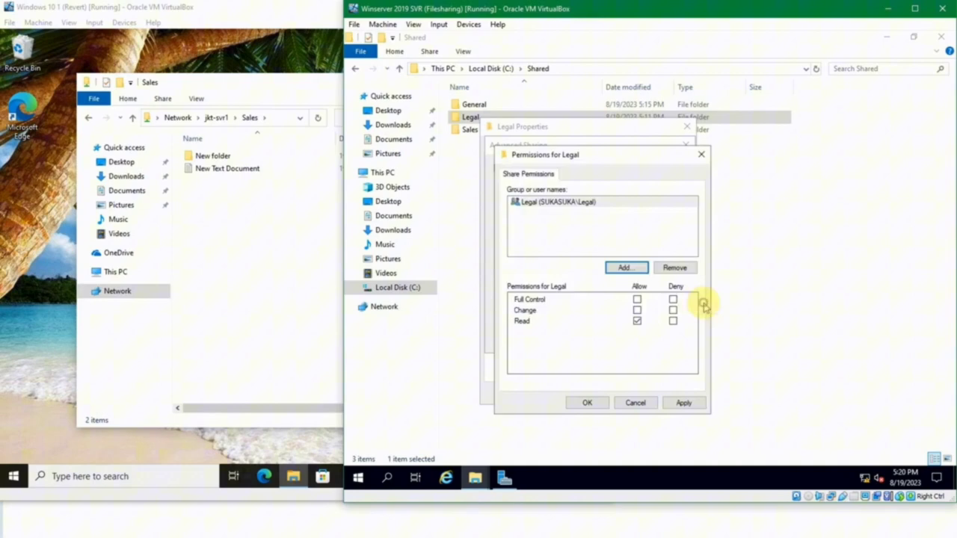
{"action": "left_click", "coordinate": [636, 300]}
{"action": "left_click", "coordinate": [586, 401]}
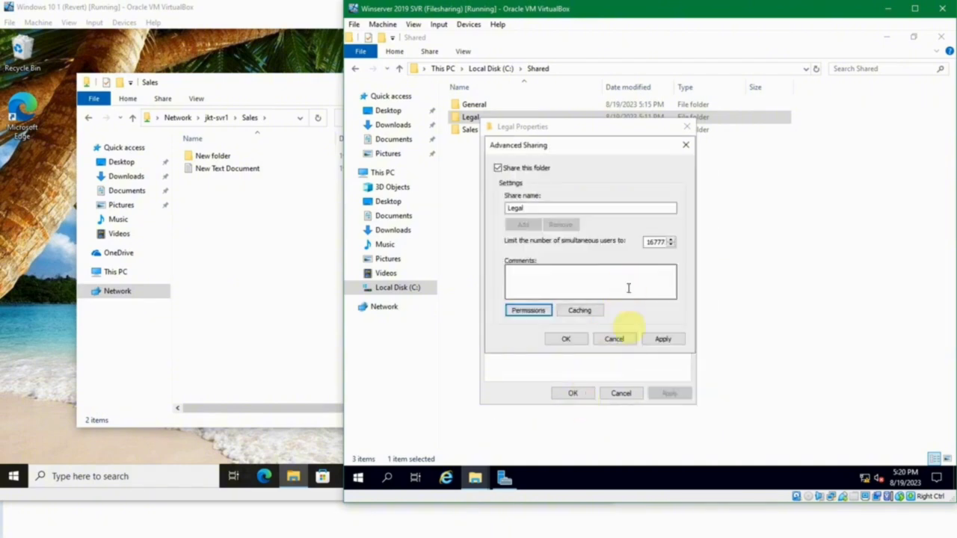
{"action": "left_click", "coordinate": [566, 338]}
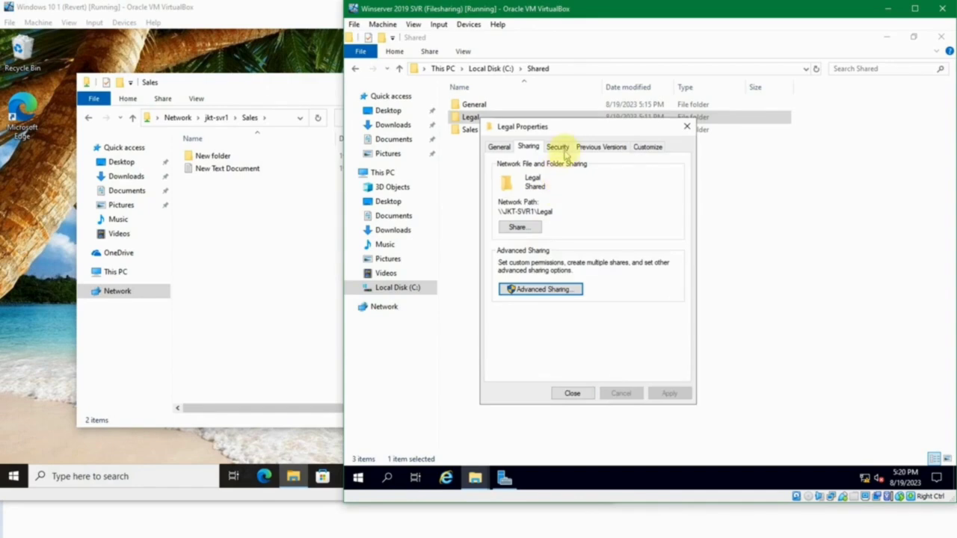
{"action": "left_click", "coordinate": [558, 146]}
{"action": "left_click", "coordinate": [653, 248]}
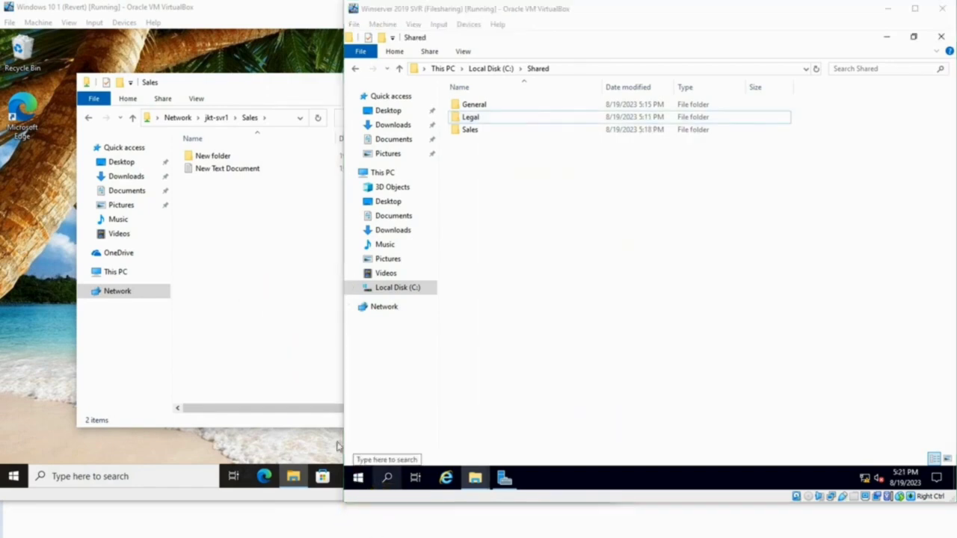
Switch to Winserver 2019 DC and check the members of the Legal security group
{"action": "left_click", "coordinate": [263, 515]}
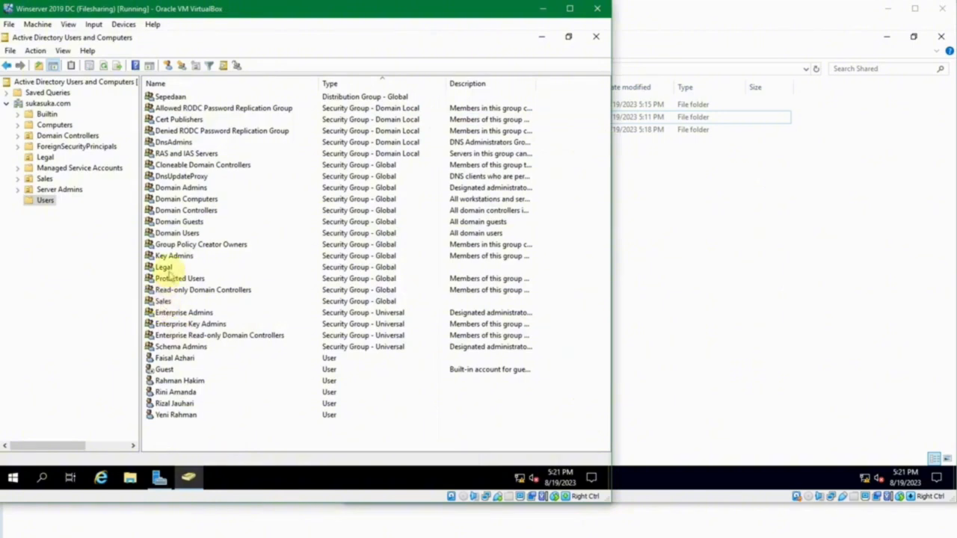
{"action": "double_click", "coordinate": [164, 268]}
{"action": "left_click", "coordinate": [234, 139]}
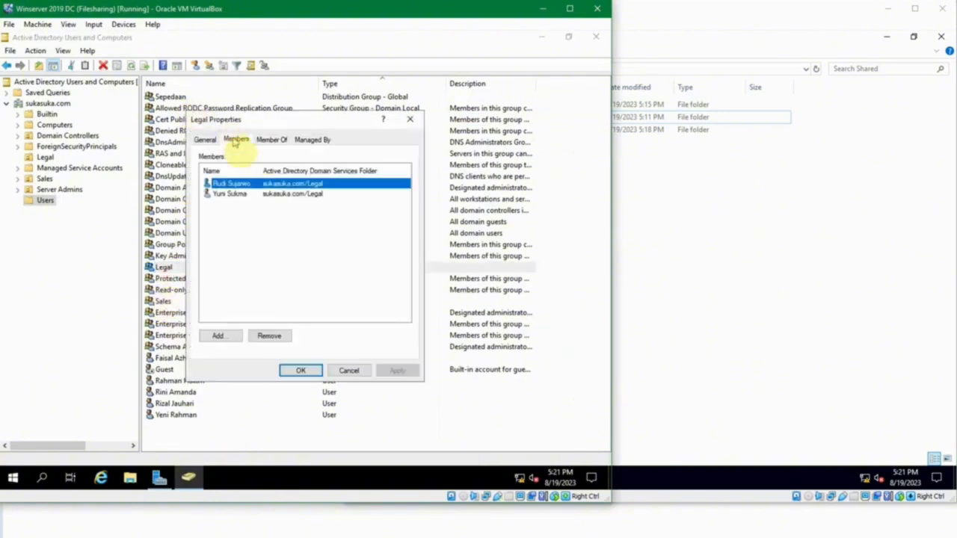
{"action": "left_click", "coordinate": [346, 370]}
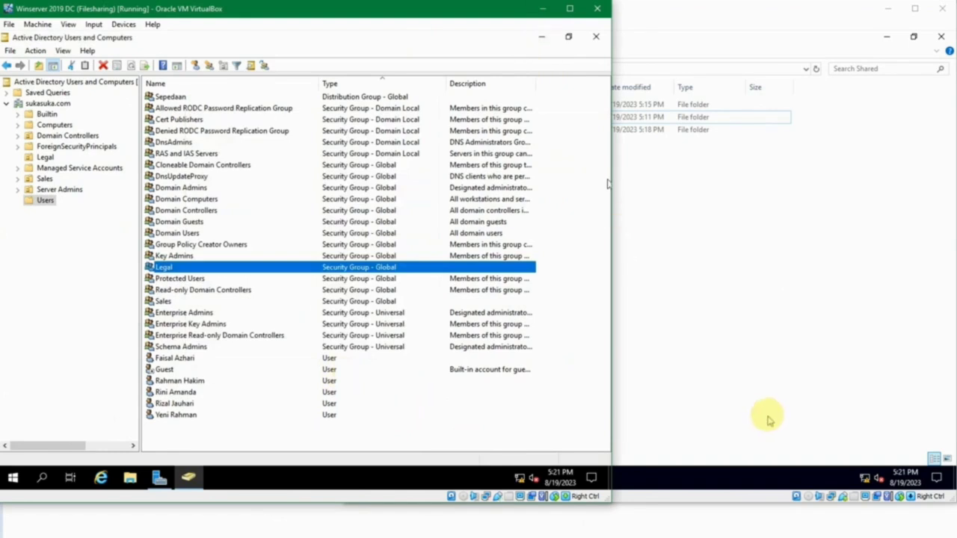
Switch to Windows 10 1, try to open the Legal share on jkt-svr1, and return to the Sales share
{"action": "left_click", "coordinate": [747, 390]}
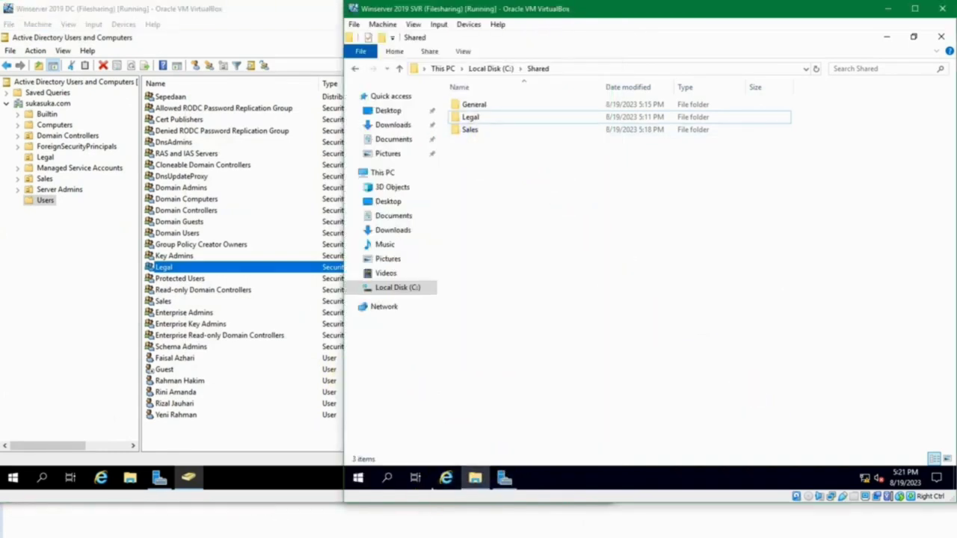
{"action": "mouse_move", "coordinate": [372, 522]}
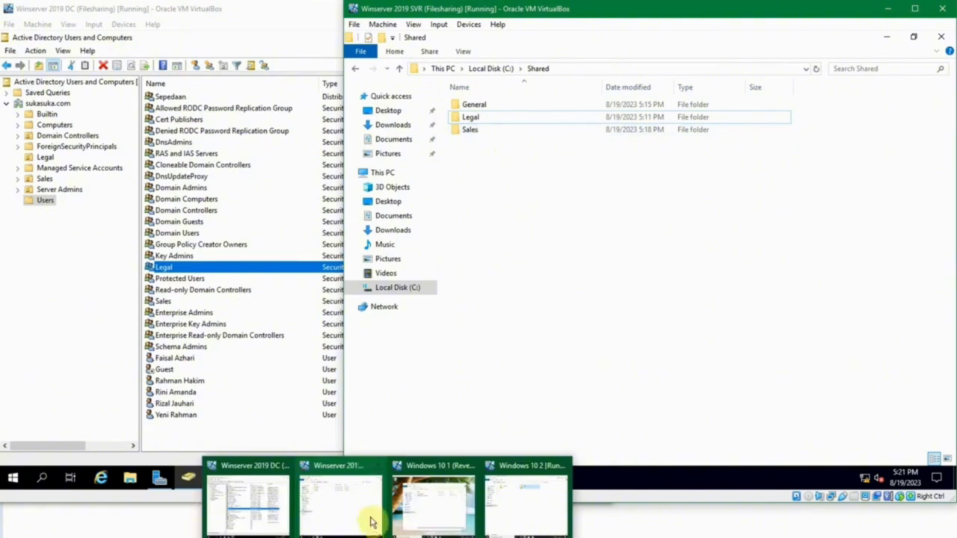
{"action": "left_click", "coordinate": [434, 504]}
{"action": "left_click", "coordinate": [216, 117]}
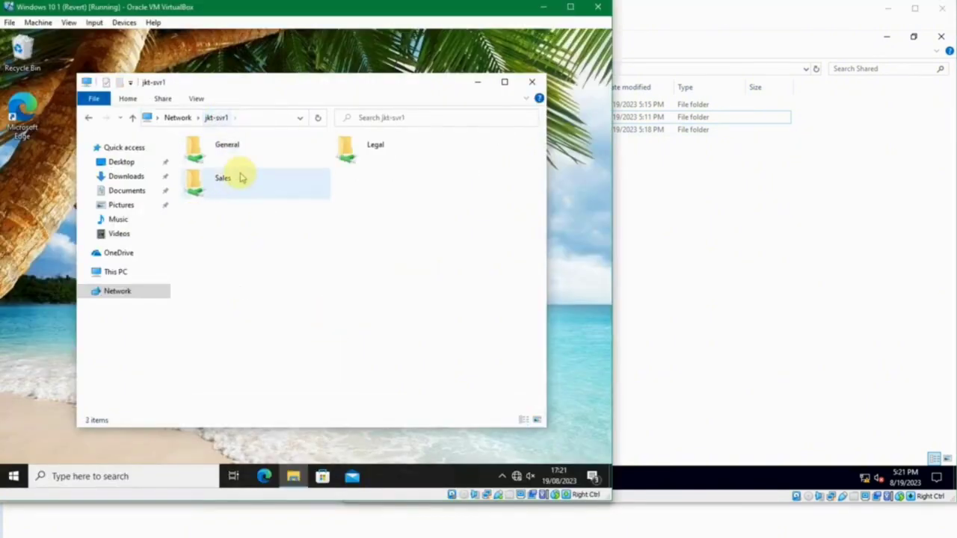
{"action": "double_click", "coordinate": [346, 154]}
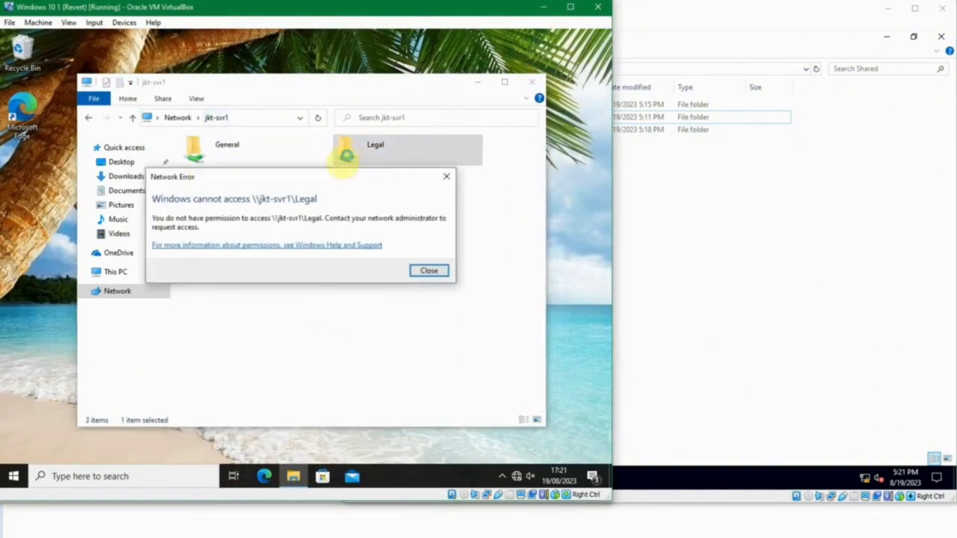
{"action": "left_click", "coordinate": [426, 270]}
{"action": "key", "text": "alt+Left"}
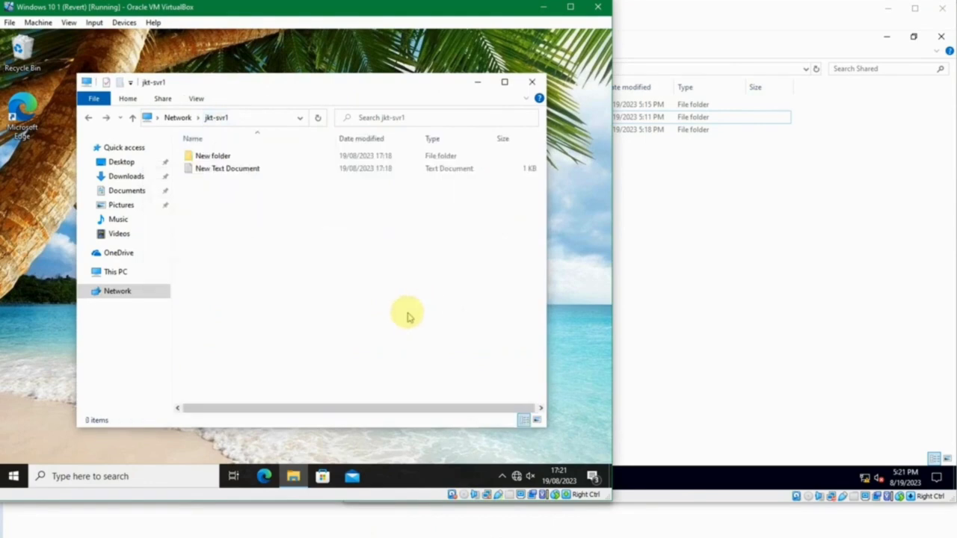
Switch to Windows 10 2 and try to open the Legal and Sales shares on jkt-svr1
{"action": "left_click", "coordinate": [516, 501]}
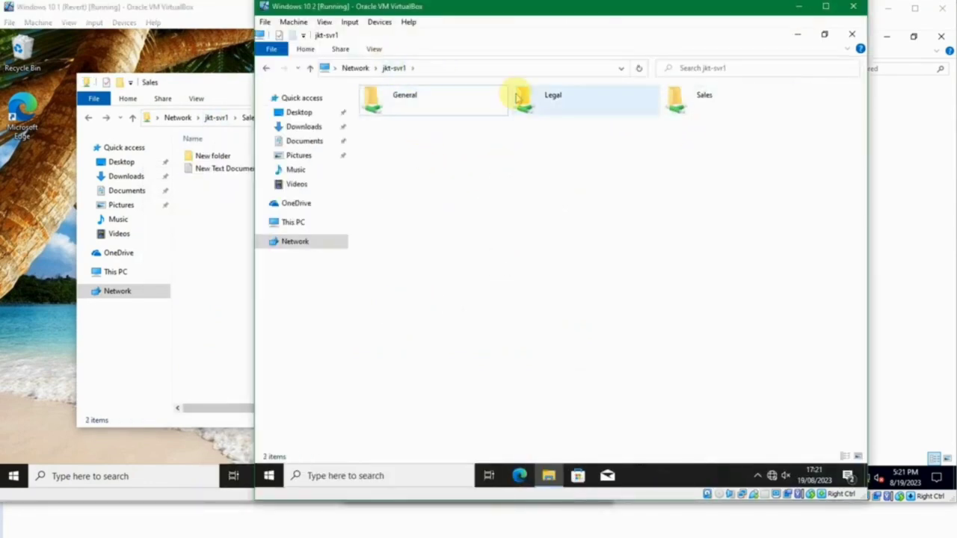
{"action": "left_click", "coordinate": [516, 94]}
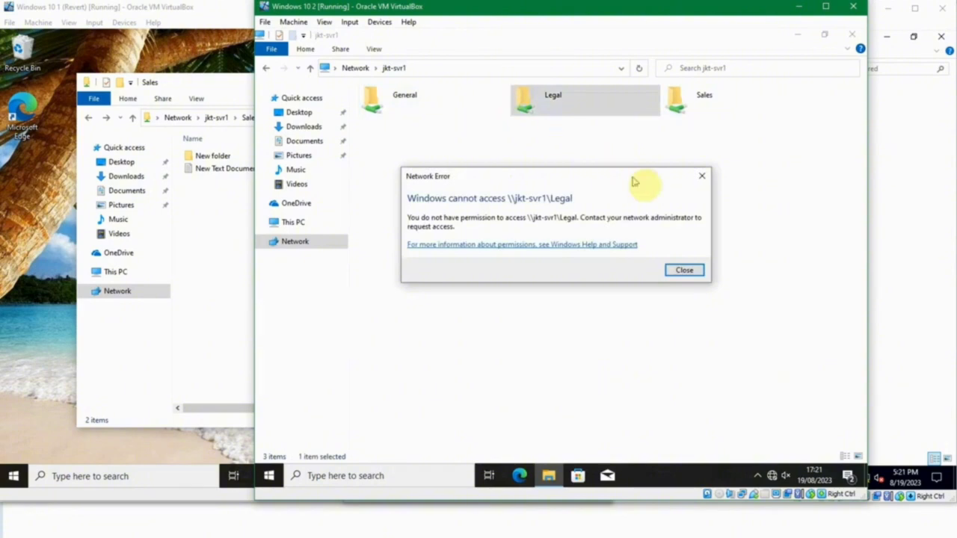
{"action": "key", "text": "Escape"}
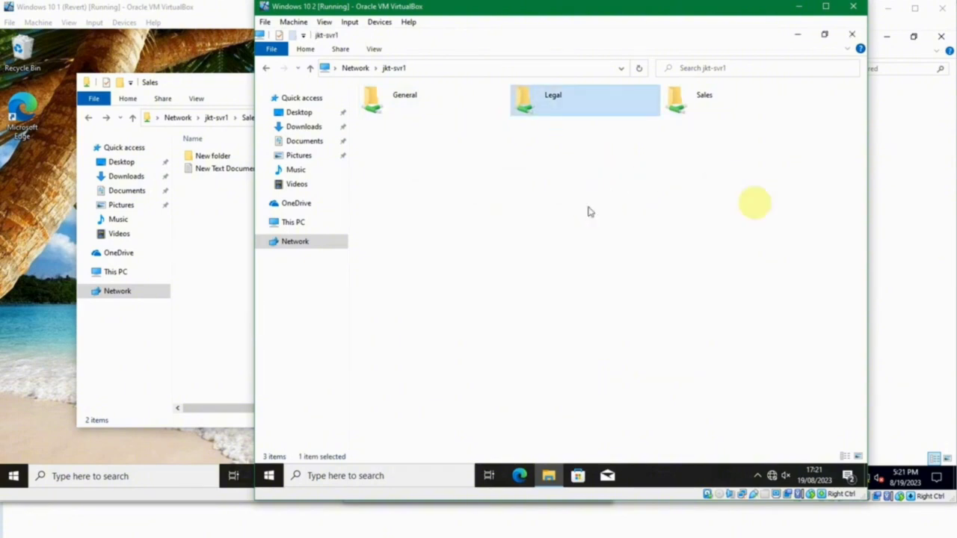
{"action": "double_click", "coordinate": [688, 104]}
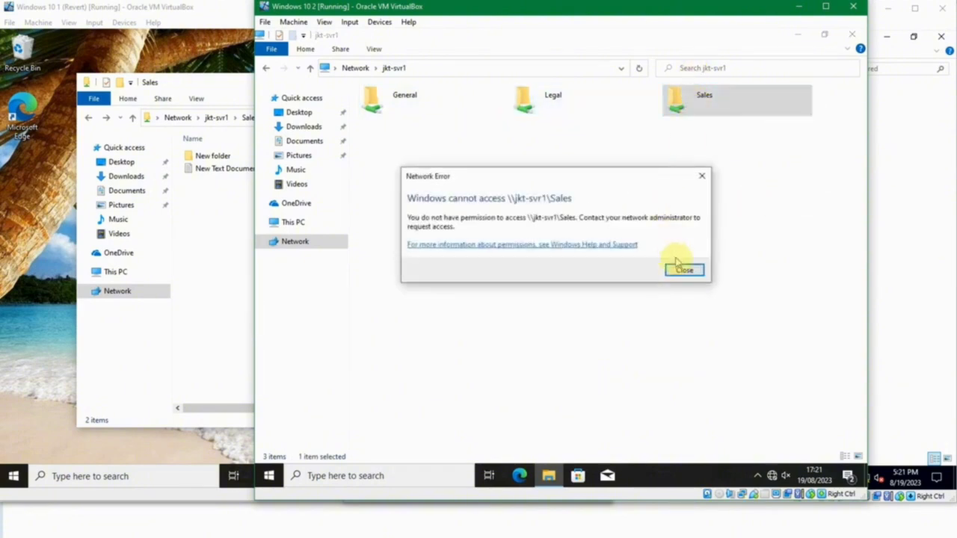
{"action": "left_click", "coordinate": [684, 271]}
{"action": "left_click", "coordinate": [685, 276]}
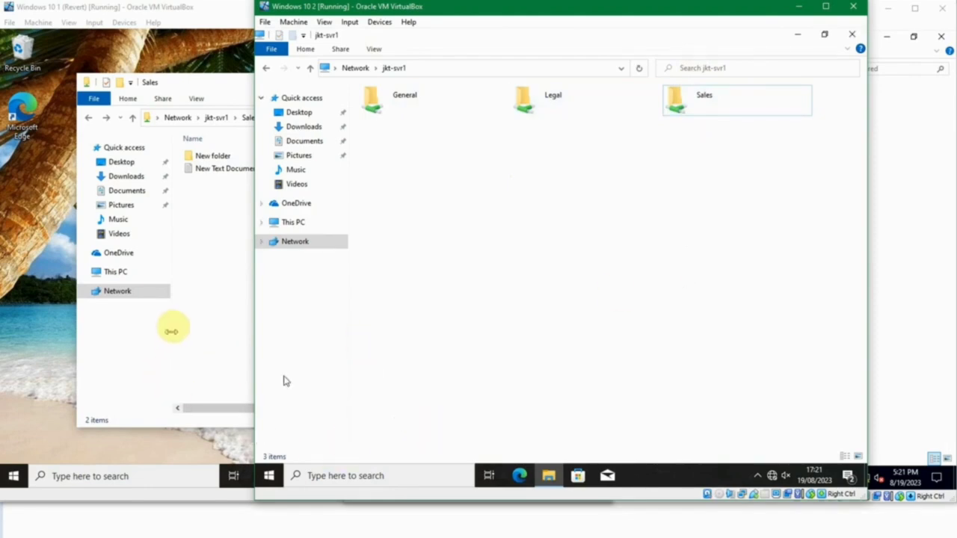
Switch to Winserver 2019 SVR and minimize its Shared folder window
{"action": "mouse_move", "coordinate": [359, 527]}
{"action": "left_click", "coordinate": [352, 498]}
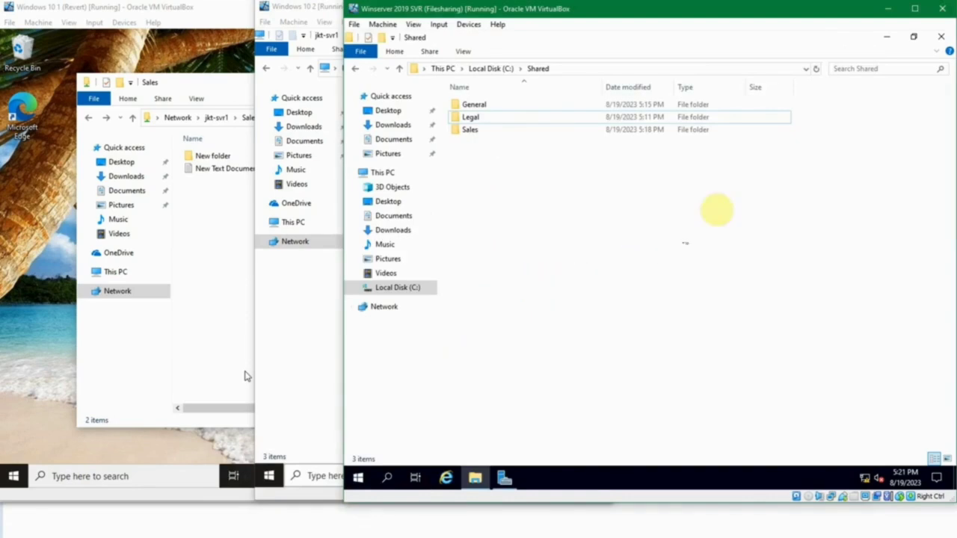
{"action": "left_click", "coordinate": [886, 39]}
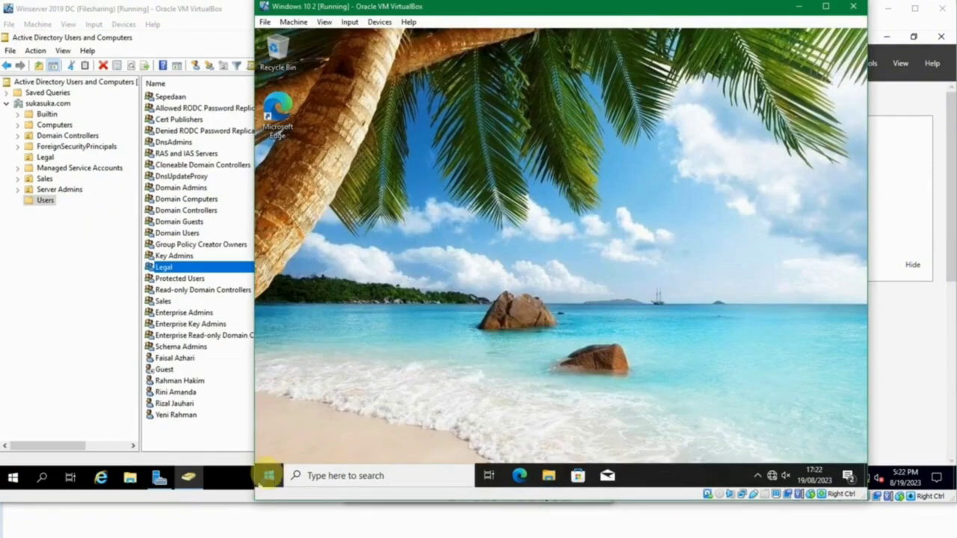
Check the user profile folders under C:\Users on Windows 10 2 and close the window
{"action": "right_click", "coordinate": [268, 475]}
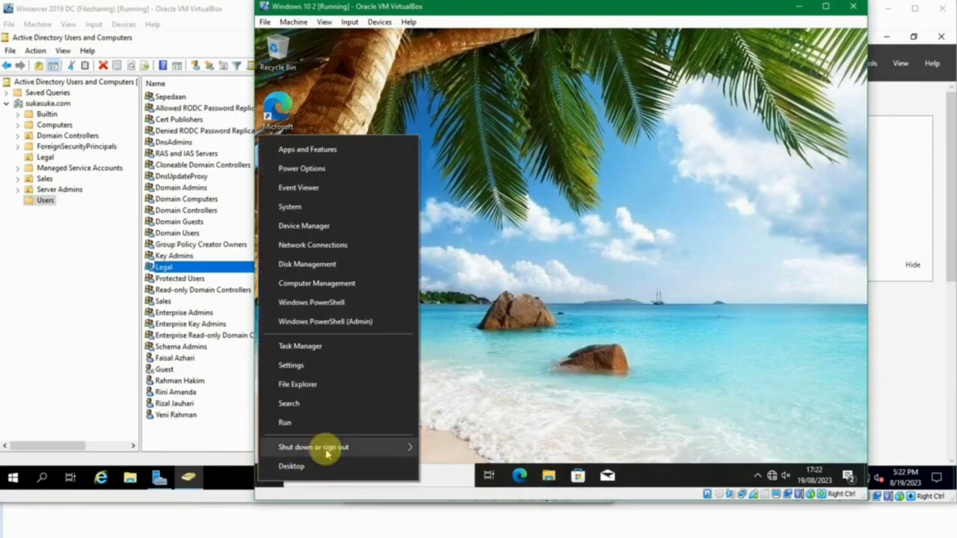
{"action": "mouse_move", "coordinate": [322, 446]}
{"action": "left_click", "coordinate": [548, 475]}
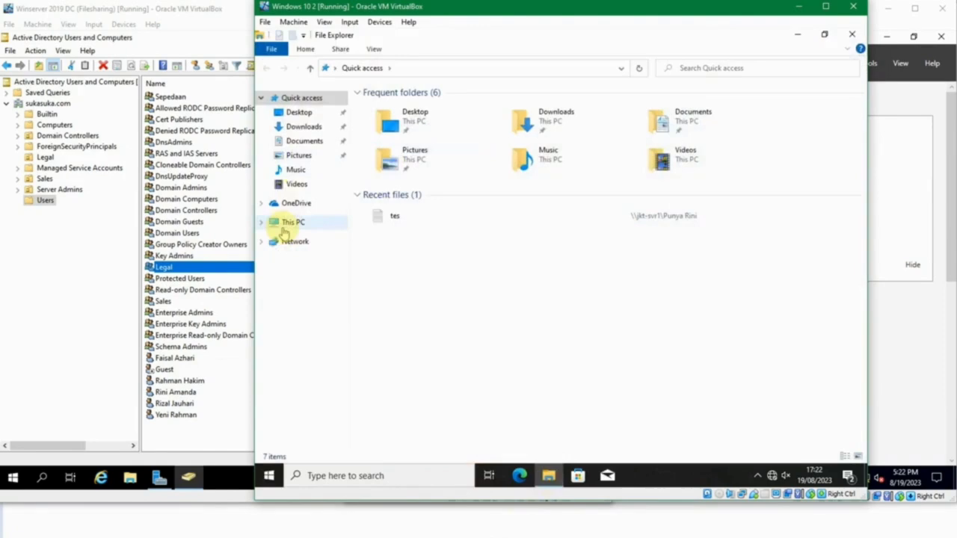
{"action": "left_click", "coordinate": [284, 228]}
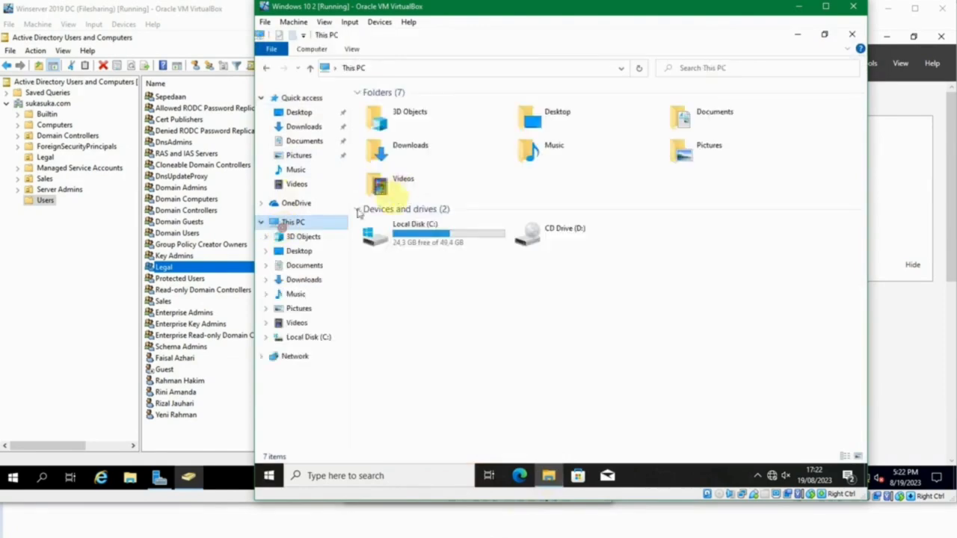
{"action": "double_click", "coordinate": [404, 225]}
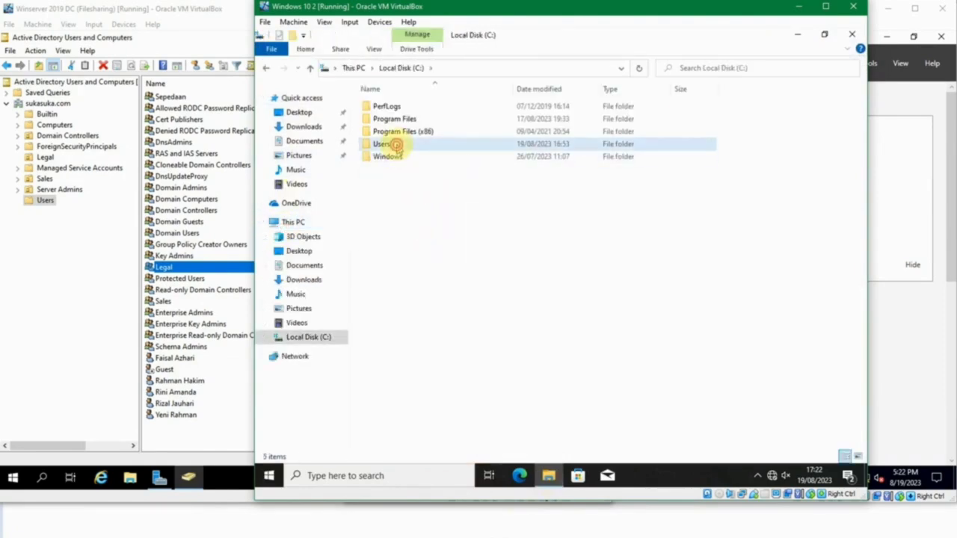
{"action": "double_click", "coordinate": [394, 144]}
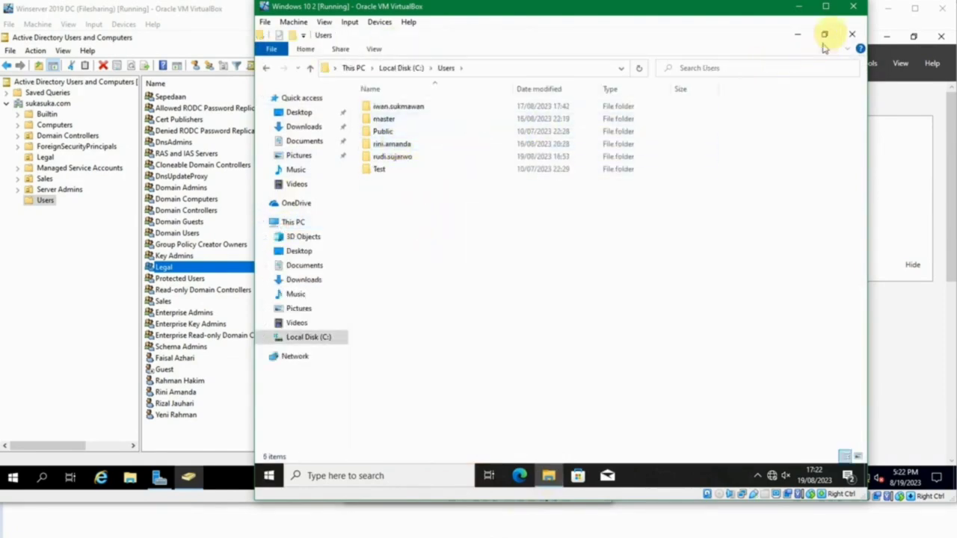
{"action": "left_click", "coordinate": [851, 34]}
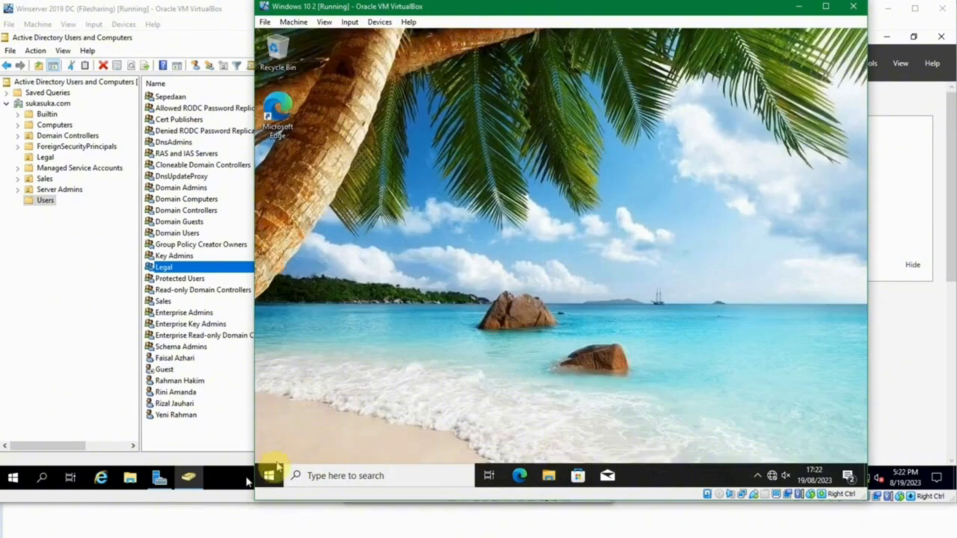
Sign out of Windows 10 2 and sign in as the Legal group's domain user with the account password
{"action": "right_click", "coordinate": [272, 471]}
{"action": "mouse_move", "coordinate": [320, 433]}
{"action": "left_click", "coordinate": [499, 391]}
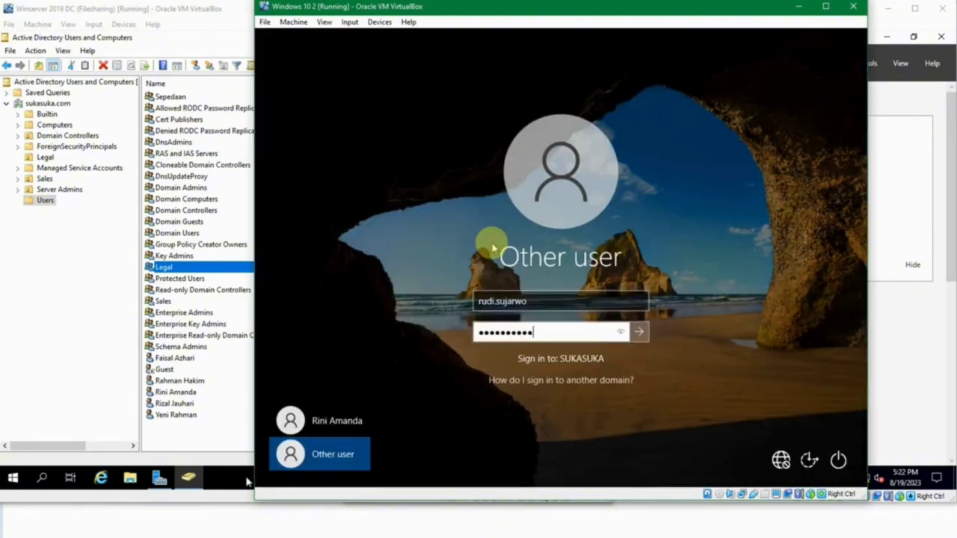
{"action": "key", "text": "Return"}
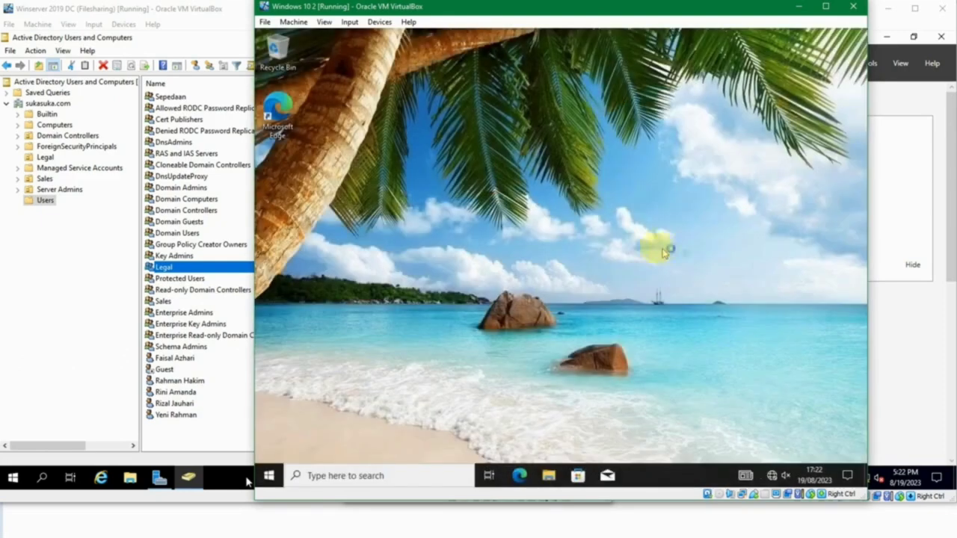
Open the Legal share on jkt-svr1 and create a folder in it with the default name New folder
{"action": "key", "text": "super+r"}
{"action": "key", "text": "Return"}
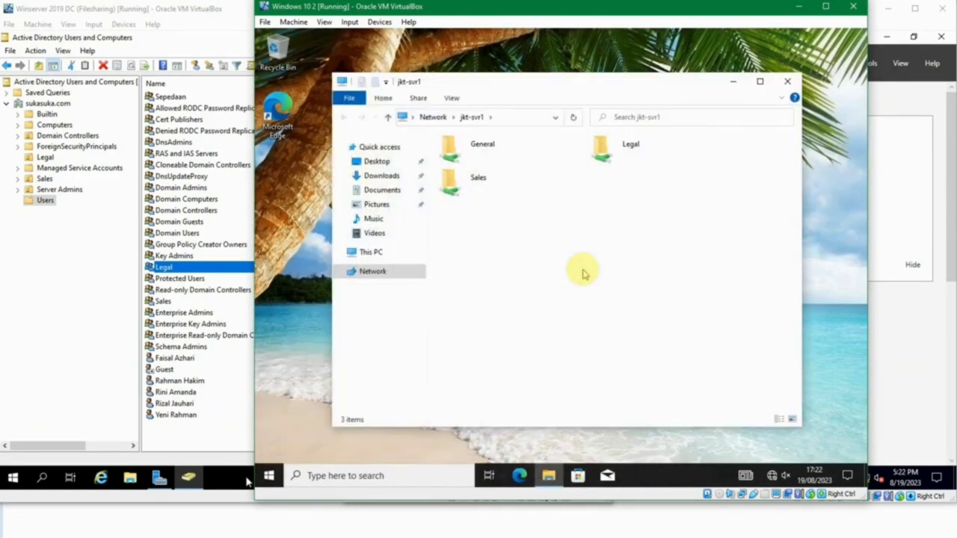
{"action": "double_click", "coordinate": [613, 149]}
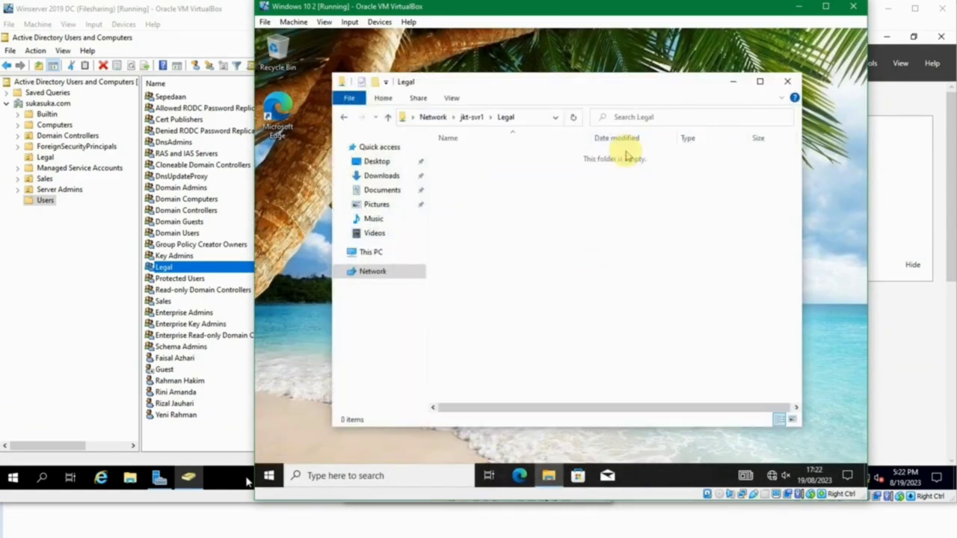
{"action": "right_click", "coordinate": [517, 182]}
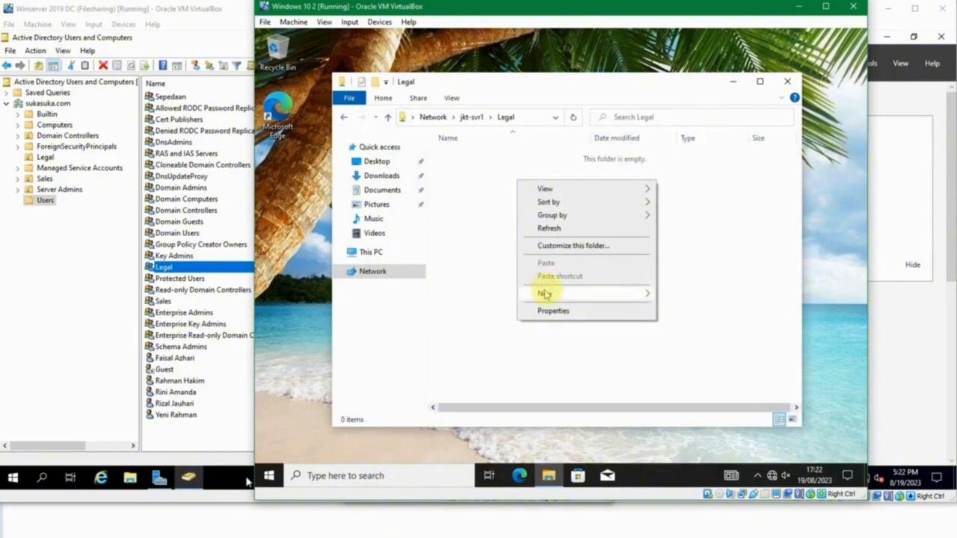
{"action": "mouse_move", "coordinate": [550, 293]}
{"action": "left_click", "coordinate": [664, 296]}
{"action": "left_click", "coordinate": [611, 267]}
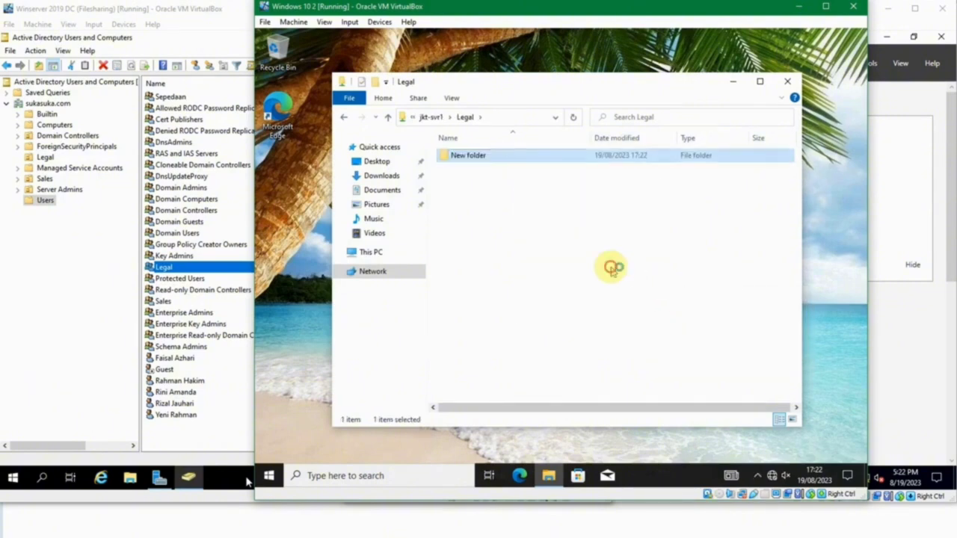
Create a text document named test in the Legal share
{"action": "right_click", "coordinate": [611, 267]}
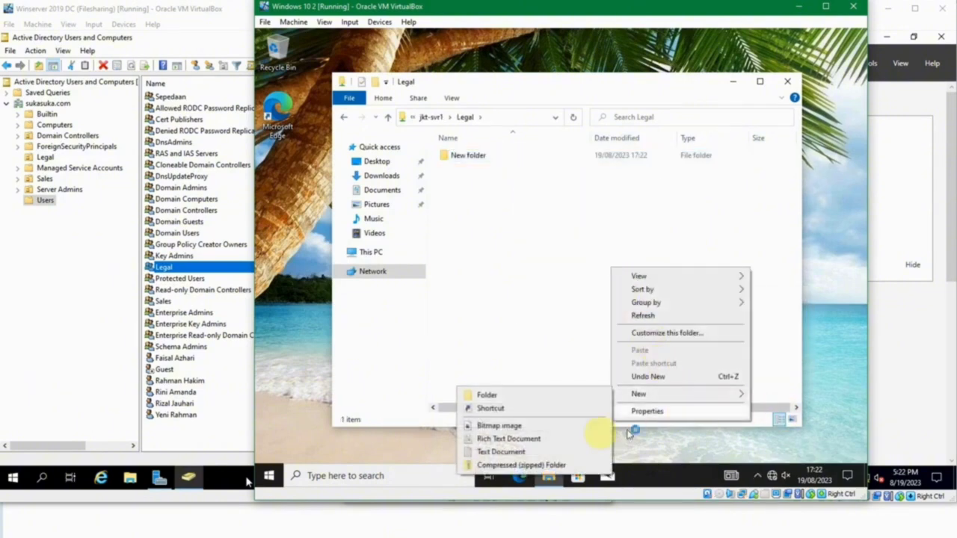
{"action": "mouse_move", "coordinate": [658, 394]}
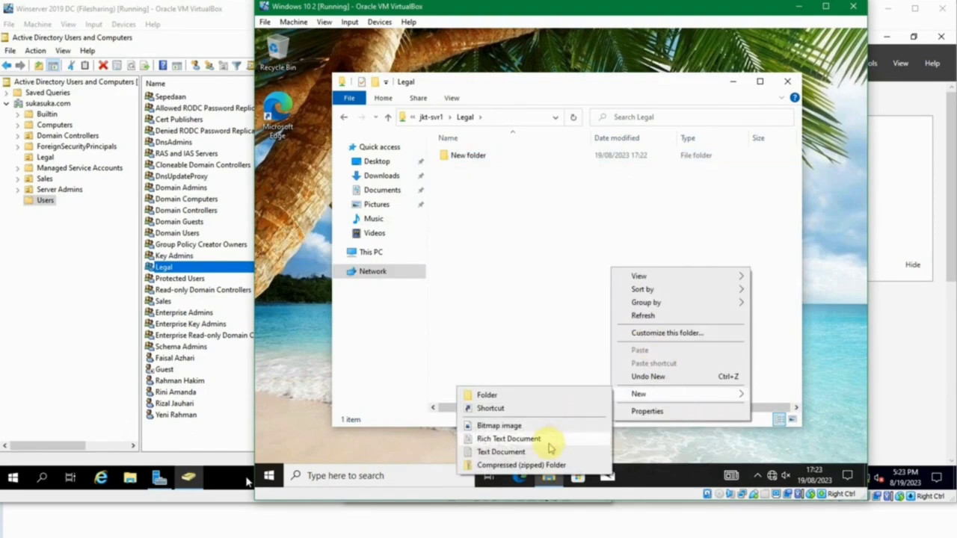
{"action": "left_click", "coordinate": [550, 452]}
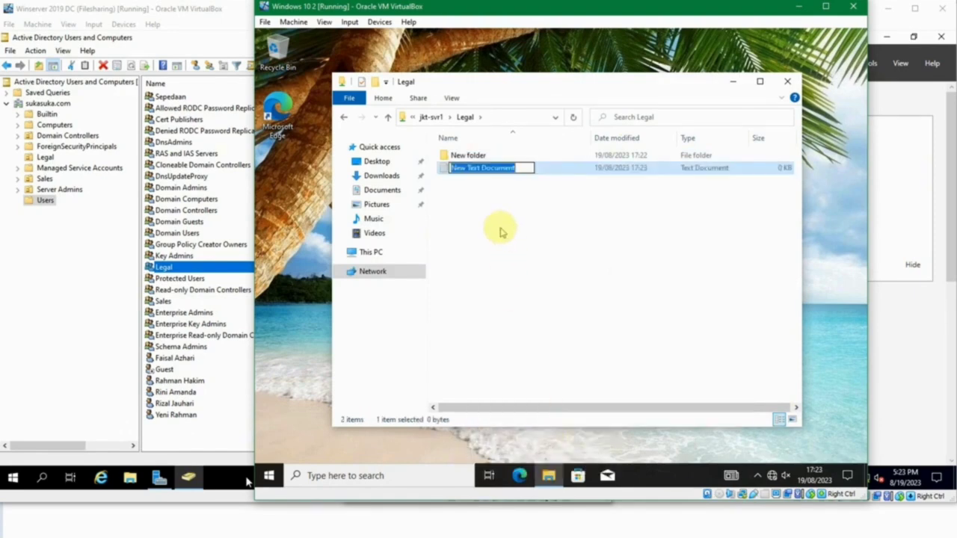
{"action": "type", "text": "test"}
{"action": "key", "text": "Return"}
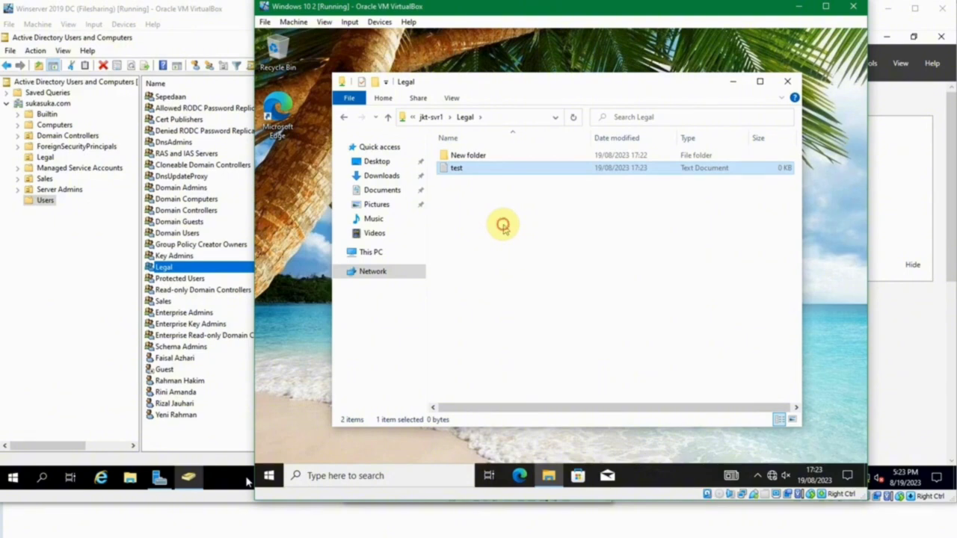
{"action": "left_click", "coordinate": [503, 225]}
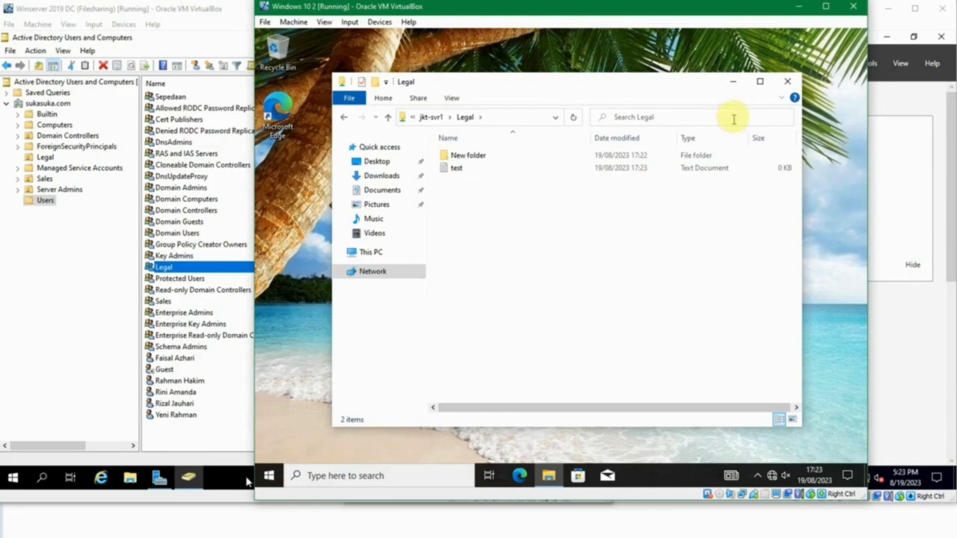
{"action": "left_click", "coordinate": [668, 312]}
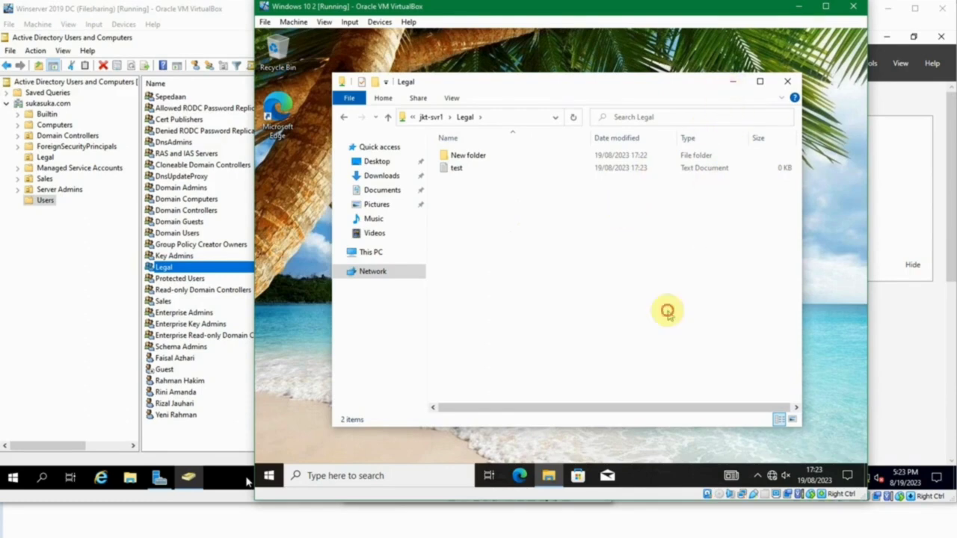
Switch to Winserver 2019 SVR and create a folder named Bagi in C:\Shared
{"action": "left_click", "coordinate": [353, 502]}
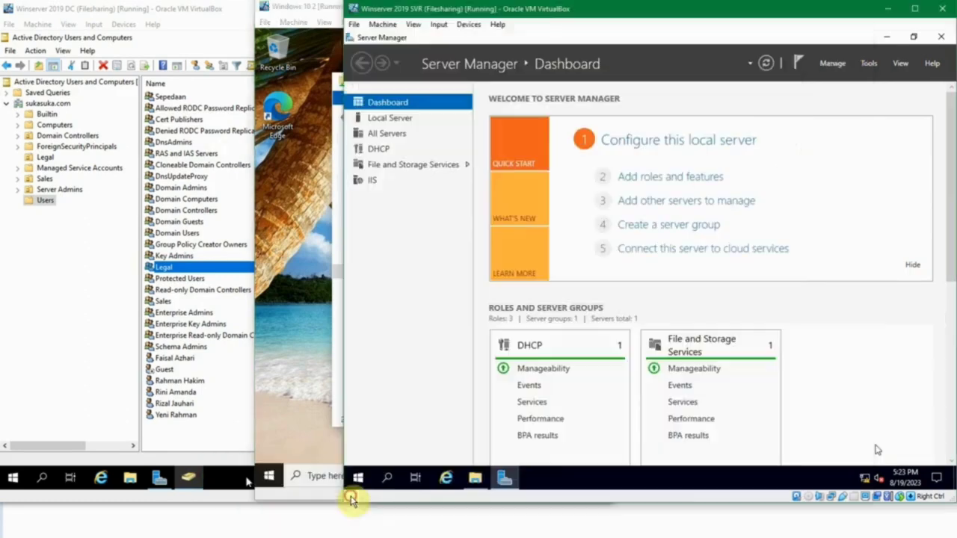
{"action": "left_click", "coordinate": [481, 477]}
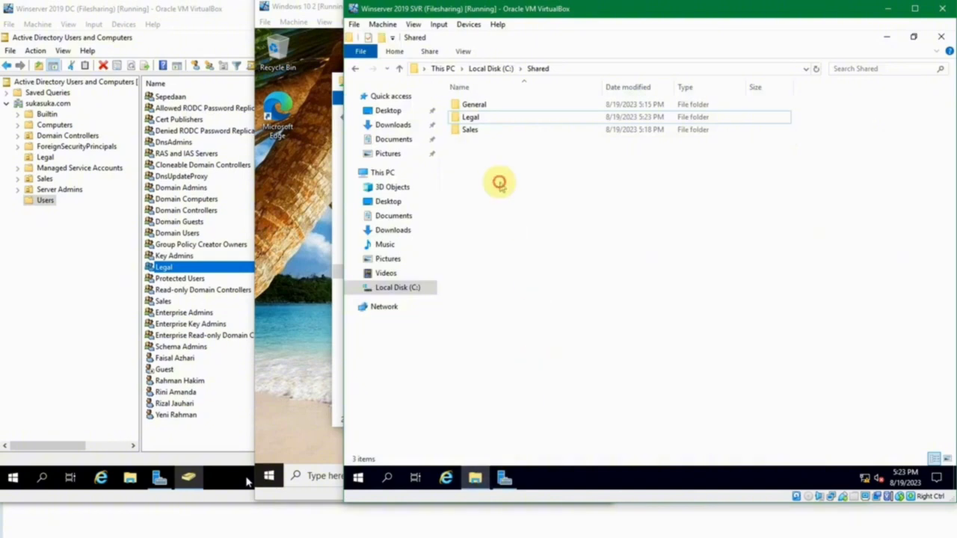
{"action": "right_click", "coordinate": [502, 165]}
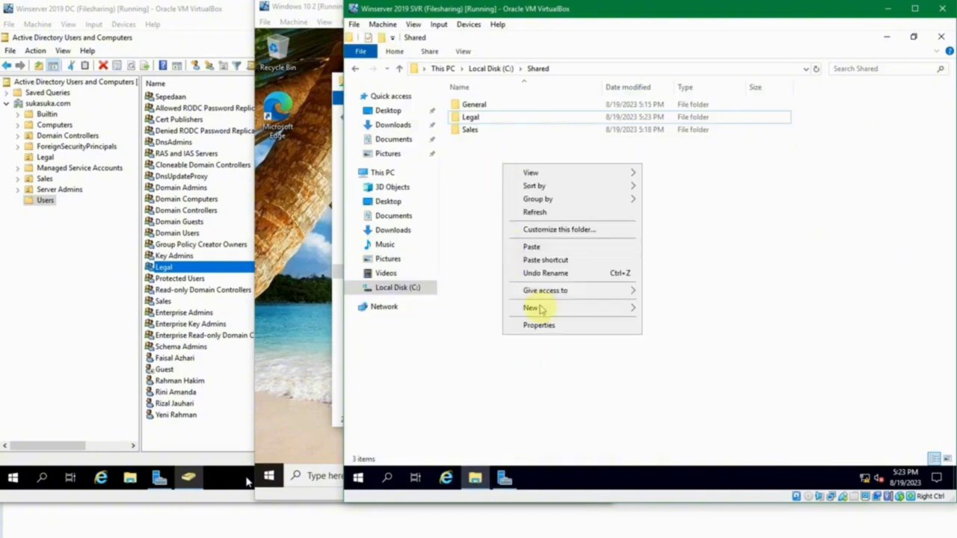
{"action": "mouse_move", "coordinate": [553, 308]}
{"action": "left_click", "coordinate": [681, 309]}
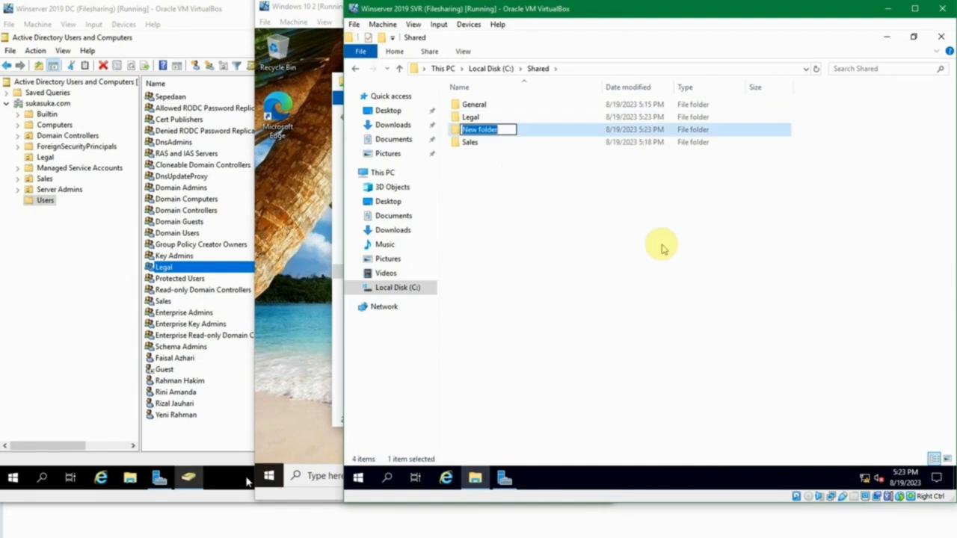
{"action": "type", "text": "Bagi"}
{"action": "key", "text": "Return"}
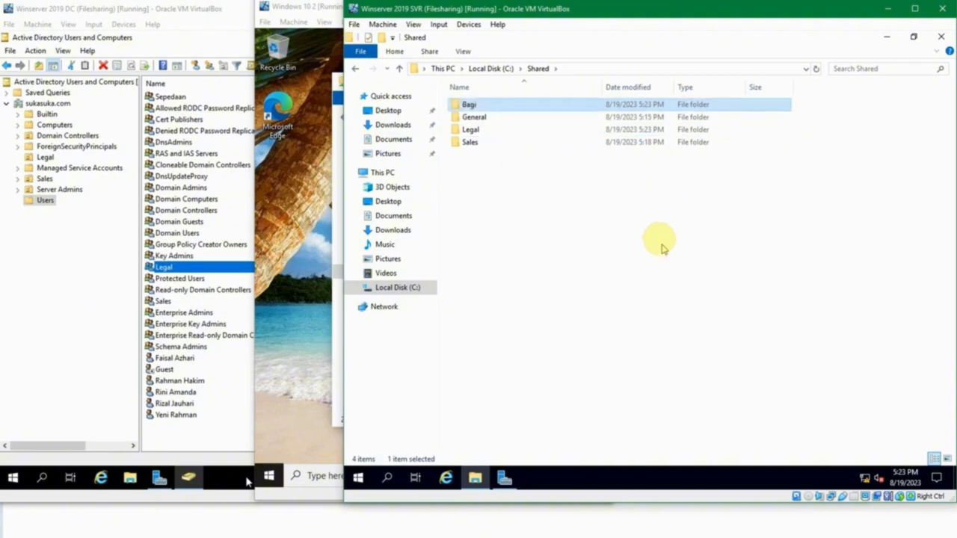
Enable advanced sharing for the Bagi folder and remove Everyone from its share permissions
{"action": "key", "text": "alt+Return"}
{"action": "left_click", "coordinate": [655, 202]}
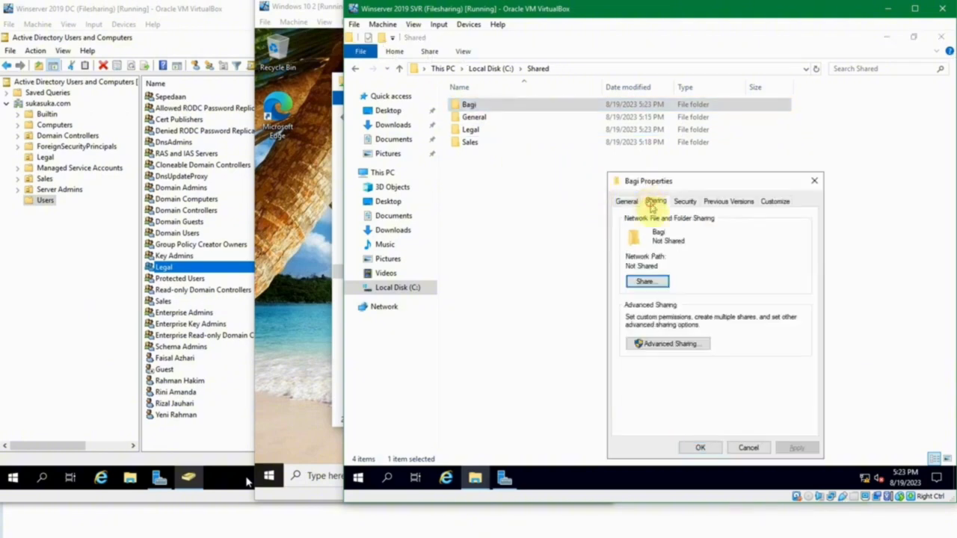
{"action": "left_click", "coordinate": [668, 341]}
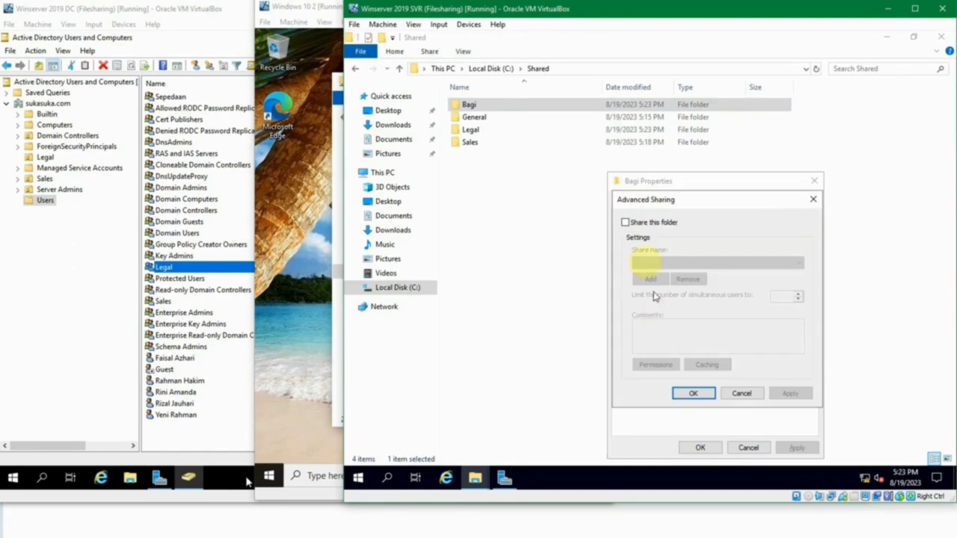
{"action": "left_click", "coordinate": [647, 224]}
{"action": "left_click", "coordinate": [656, 364]}
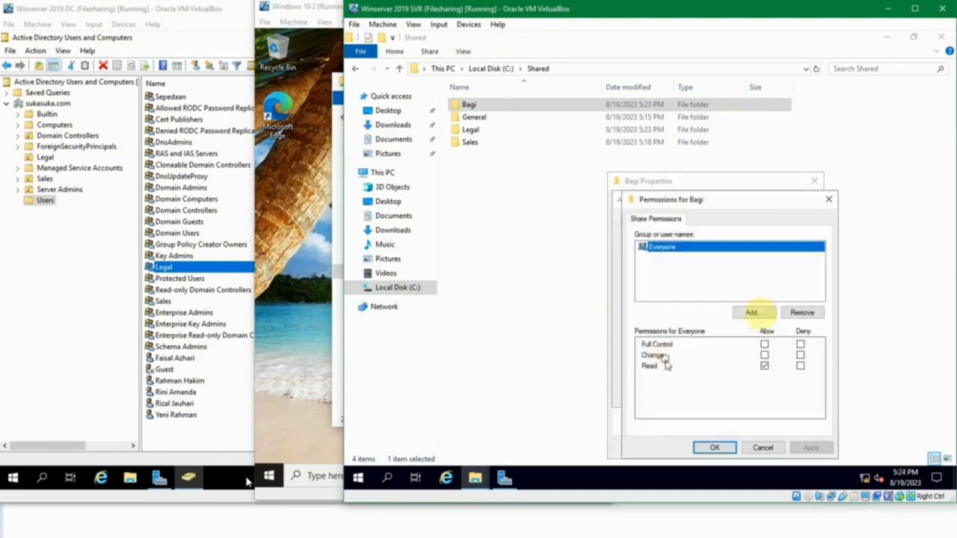
{"action": "left_click", "coordinate": [801, 311]}
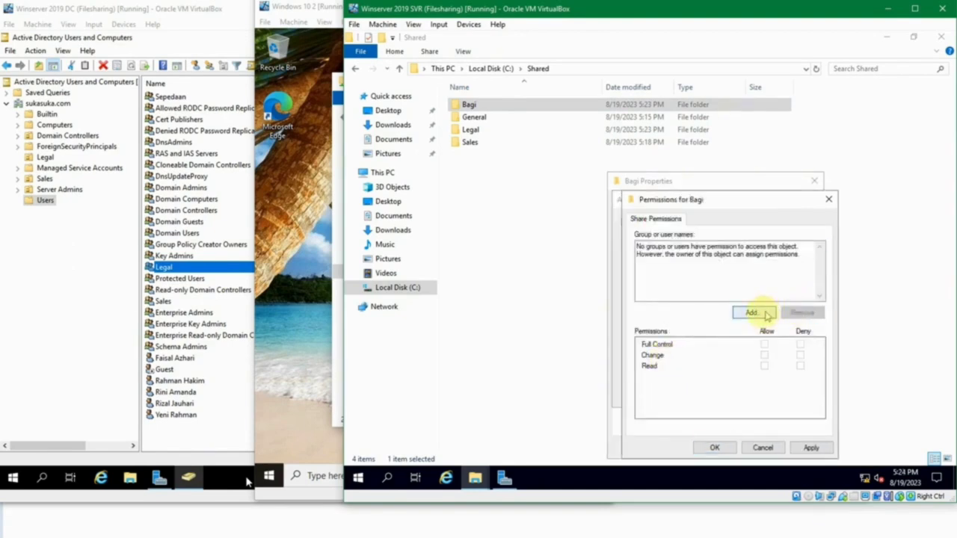
Add the first individual domain user to the Bagi folder's share permissions
{"action": "left_click", "coordinate": [754, 312]}
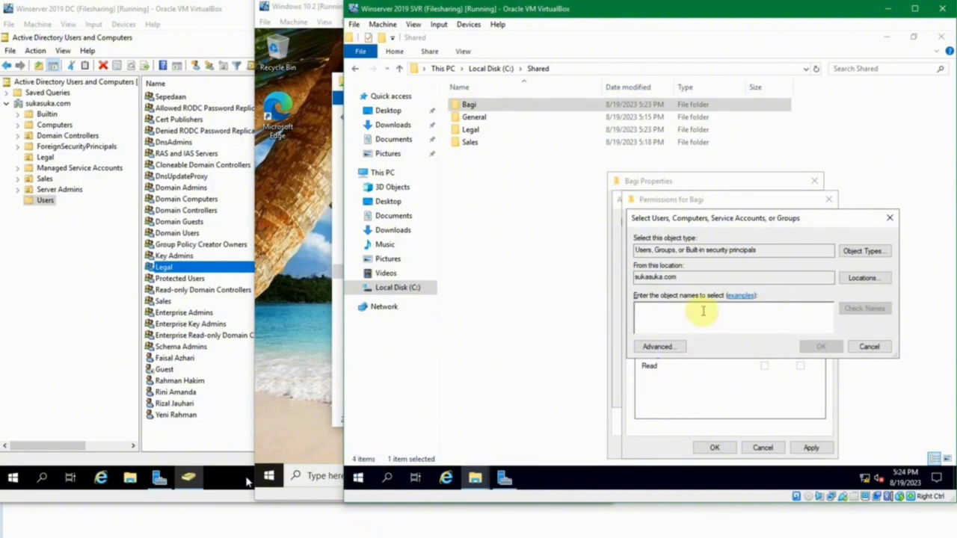
{"action": "type", "text": "bambang"}
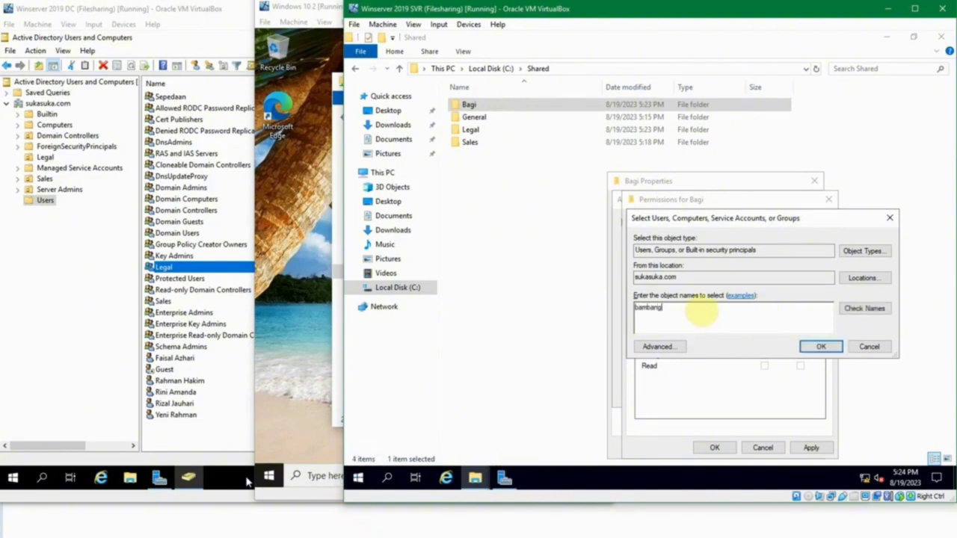
{"action": "key", "text": "Return"}
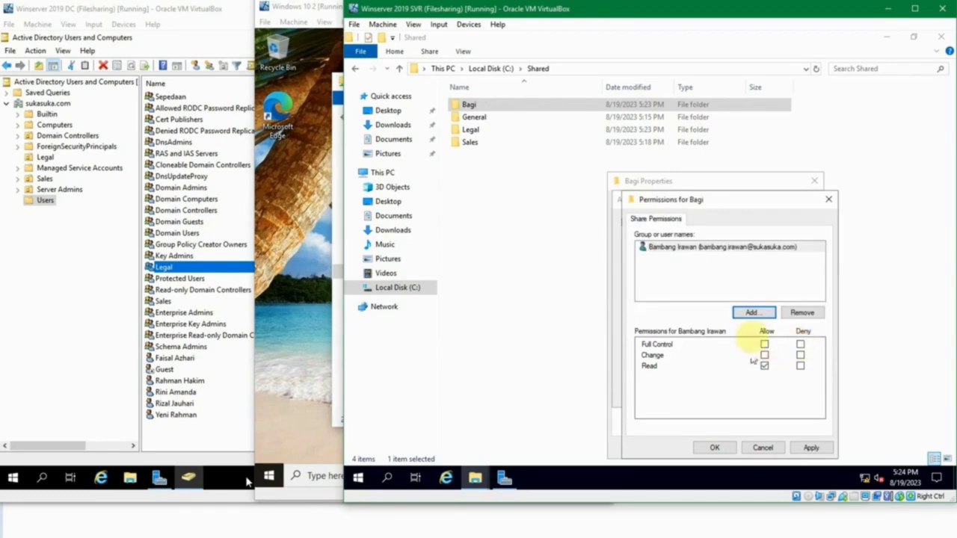
Look up the fourth user account in the Users container on Winserver 2019 DC and add that user to Bagi's share permissions
{"action": "left_click", "coordinate": [751, 312]}
{"action": "mouse_move", "coordinate": [344, 531]}
{"action": "left_click", "coordinate": [257, 506]}
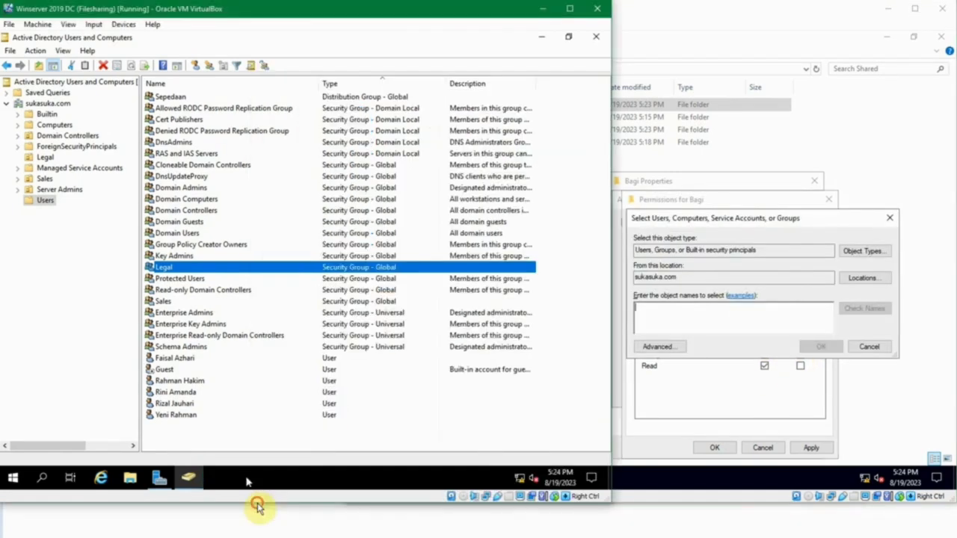
{"action": "left_click", "coordinate": [190, 395]}
{"action": "left_click", "coordinate": [739, 321]}
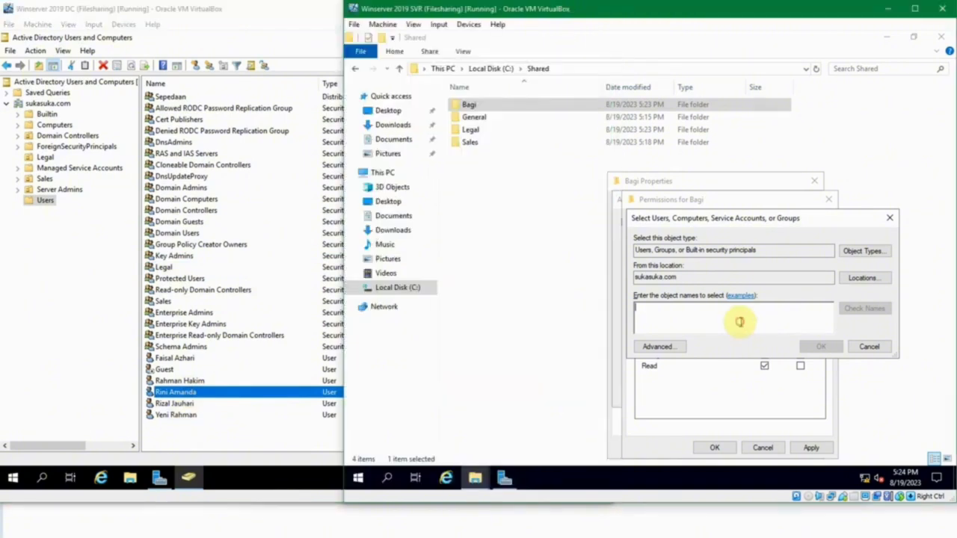
{"action": "type", "text": "ri"}
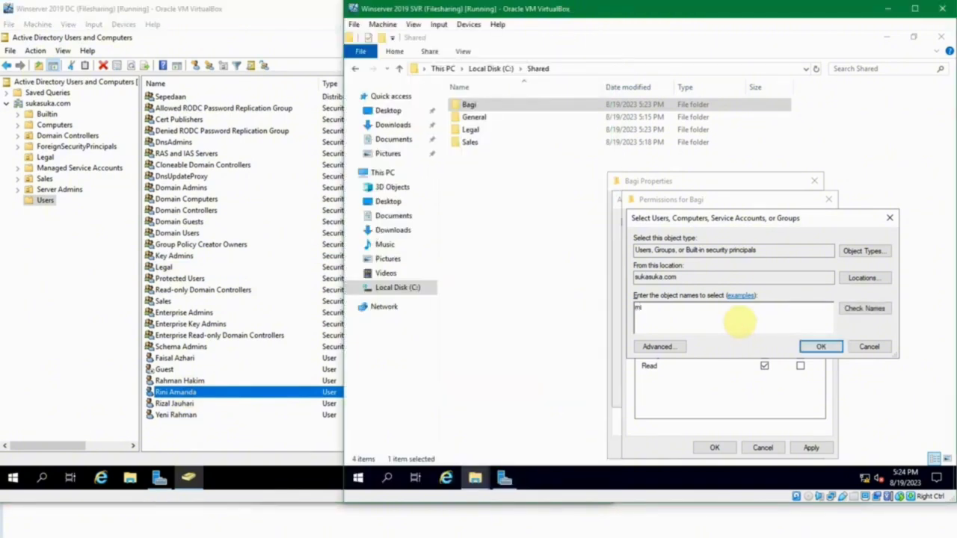
{"action": "key", "text": "BackSpace"}
{"action": "key", "text": "BackSpace"}
{"action": "type", "text": "r"}
{"action": "key", "text": "Tab"}
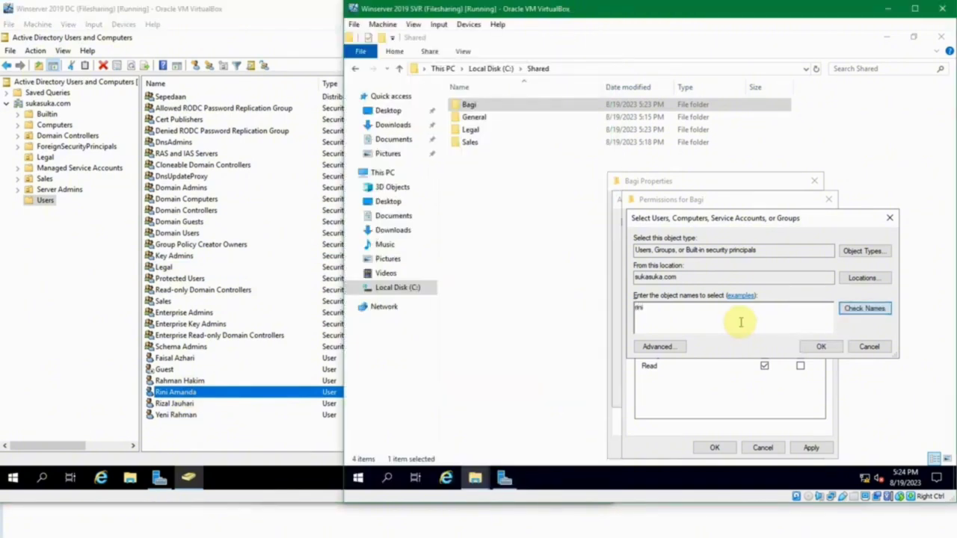
{"action": "key", "text": "Return"}
{"action": "left_click", "coordinate": [818, 346]}
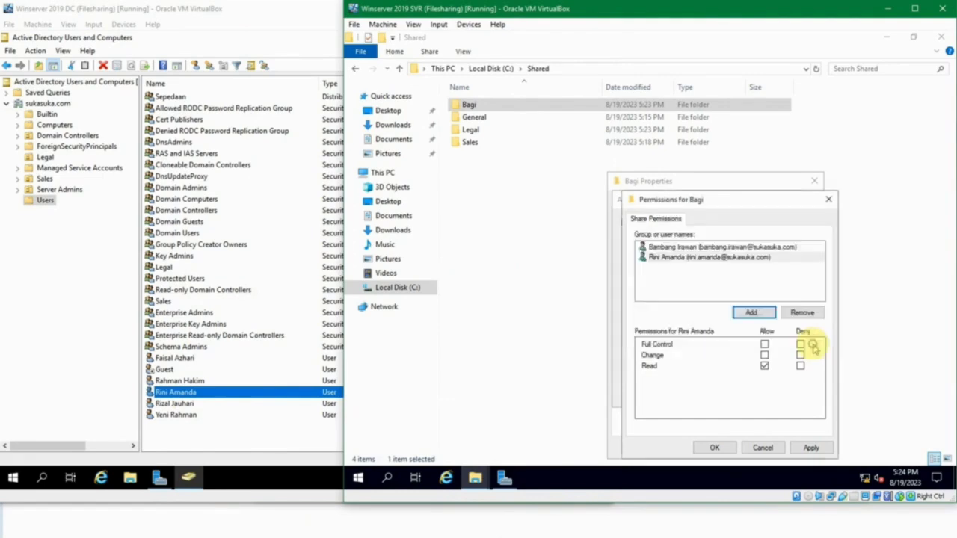
Confirm the Bagi folder's sharing settings and add the same two individual users to its Security permissions
{"action": "left_click", "coordinate": [715, 447]}
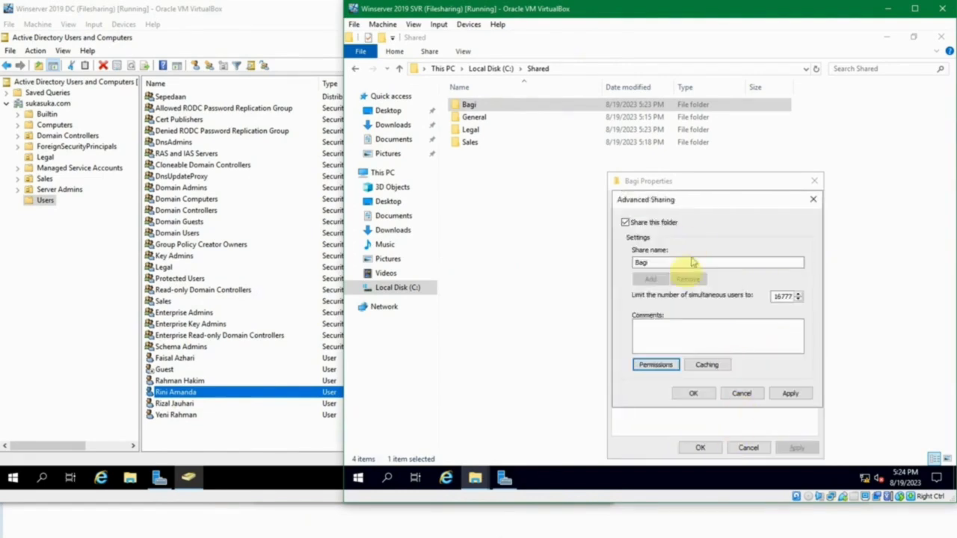
{"action": "left_click", "coordinate": [688, 394]}
{"action": "left_click", "coordinate": [684, 201]}
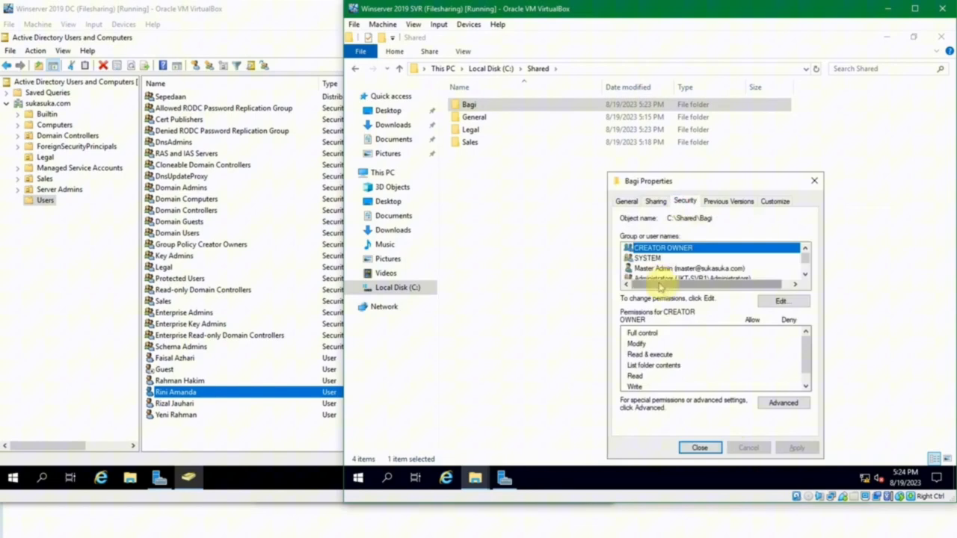
{"action": "left_click", "coordinate": [783, 304]}
{"action": "left_click", "coordinate": [756, 337]}
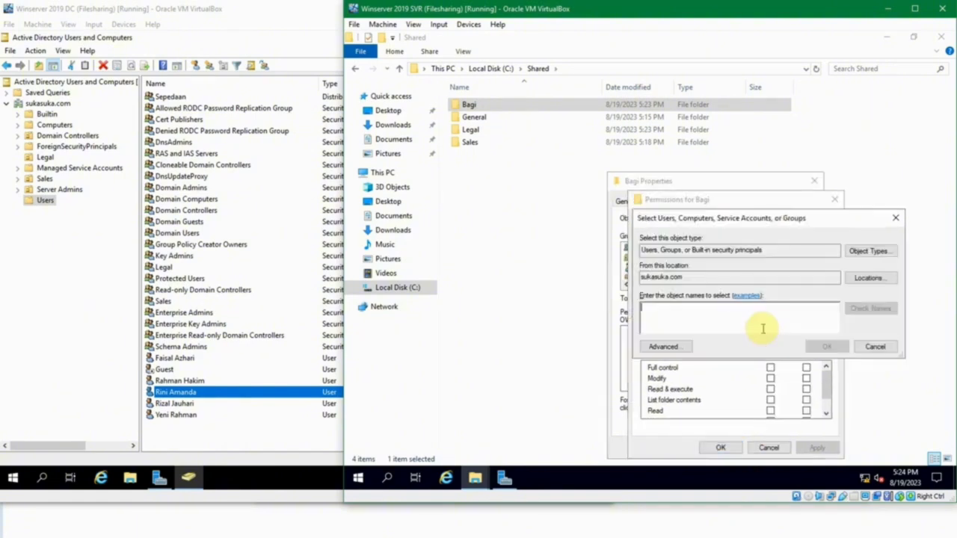
{"action": "type", "text": "bang"}
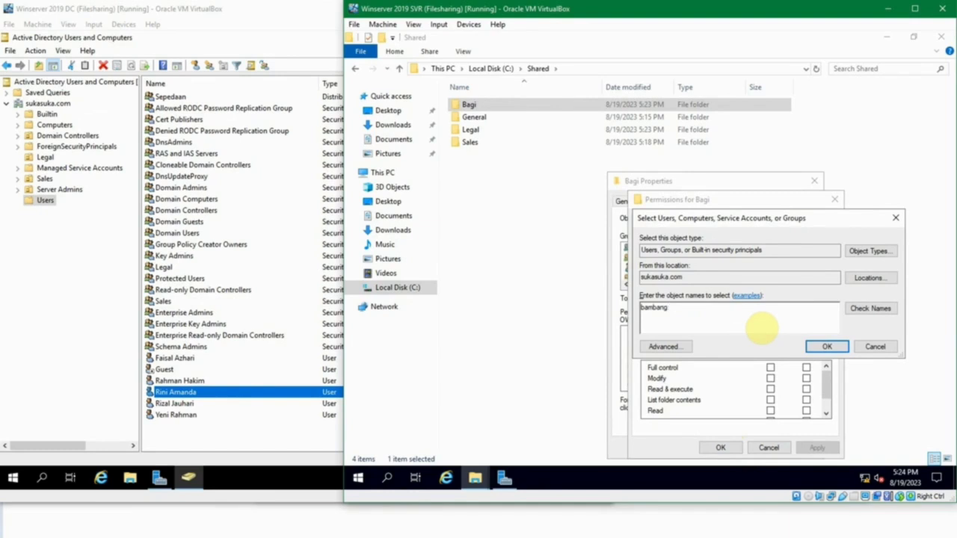
{"action": "type", "text": "bang"}
{"action": "key", "text": "ctrl+k"}
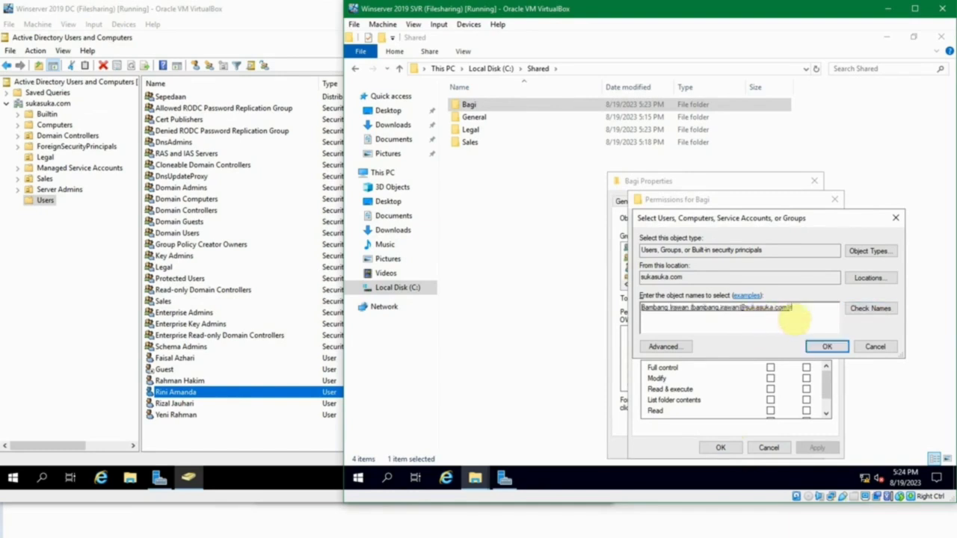
{"action": "type", "text": "ri"}
{"action": "key", "text": "ctrl+k"}
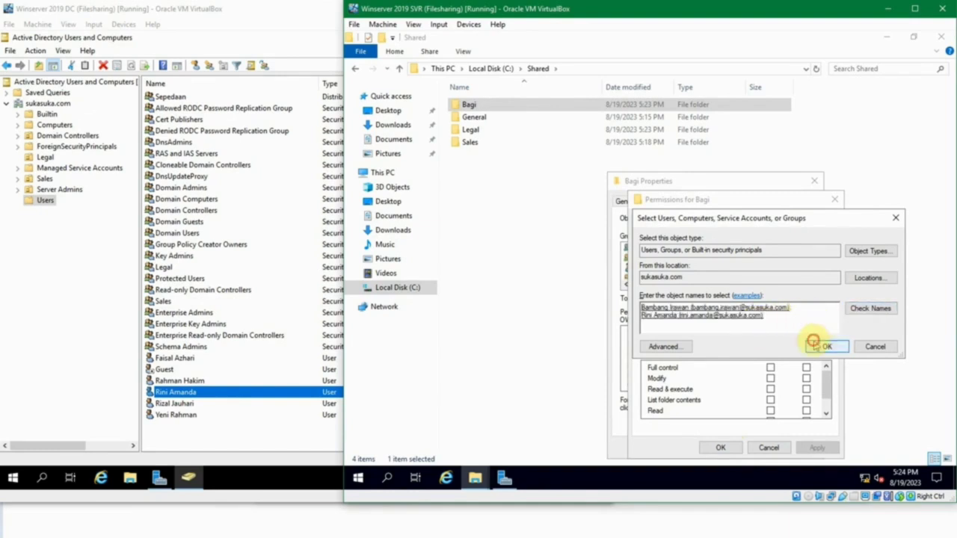
{"action": "left_click", "coordinate": [823, 347]}
{"action": "left_click", "coordinate": [718, 448]}
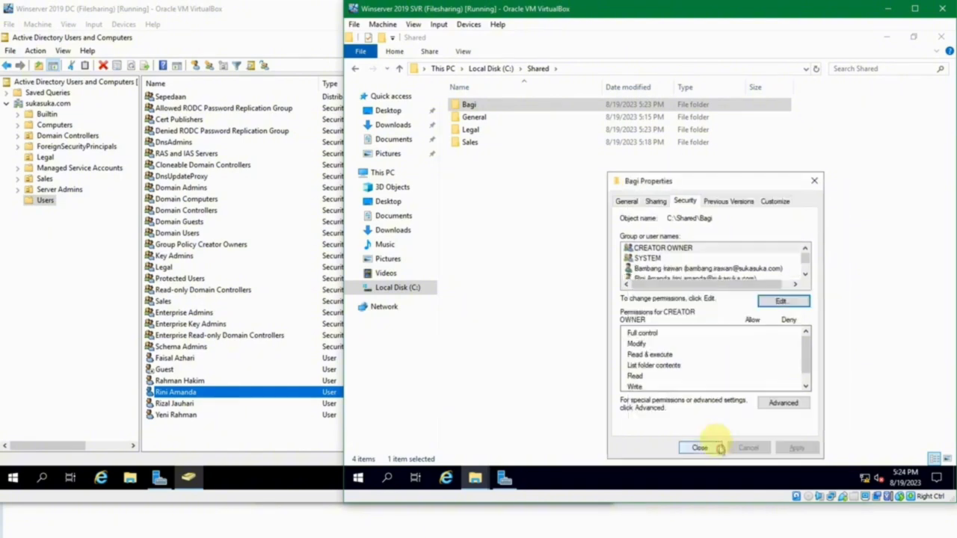
{"action": "left_click", "coordinate": [706, 447]}
Switch to the Windows 10 2 client and try to open the Bagi share on jkt-svr1
{"action": "mouse_move", "coordinate": [189, 476]}
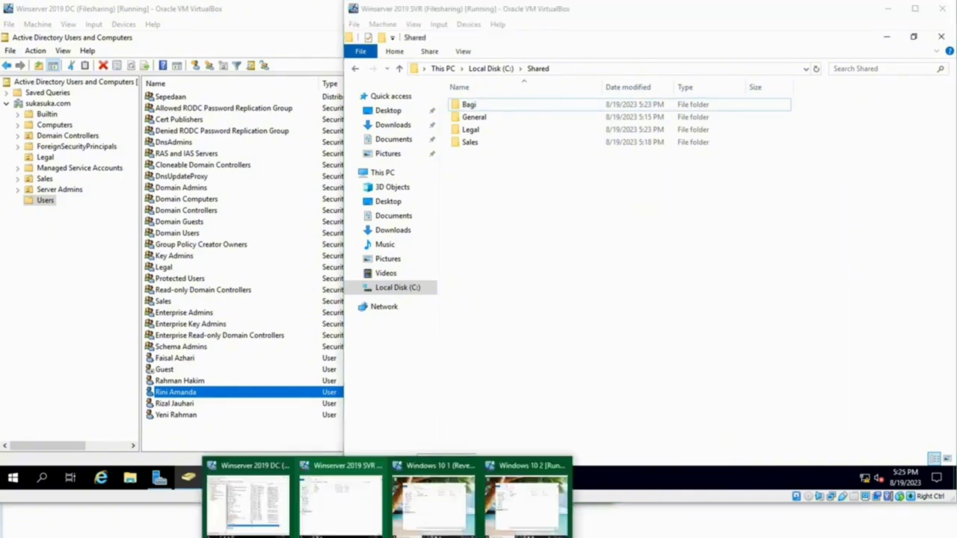
{"action": "left_click", "coordinate": [506, 506]}
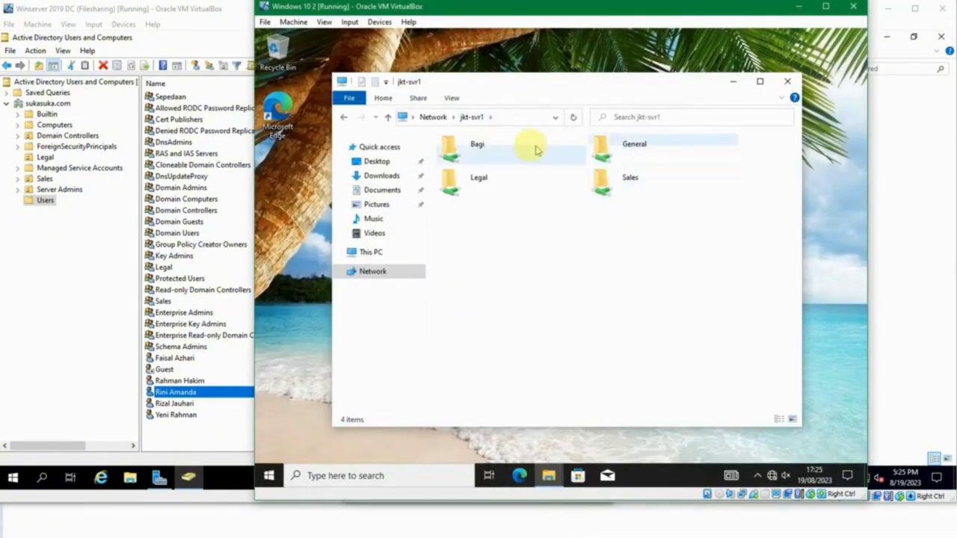
{"action": "double_click", "coordinate": [495, 150]}
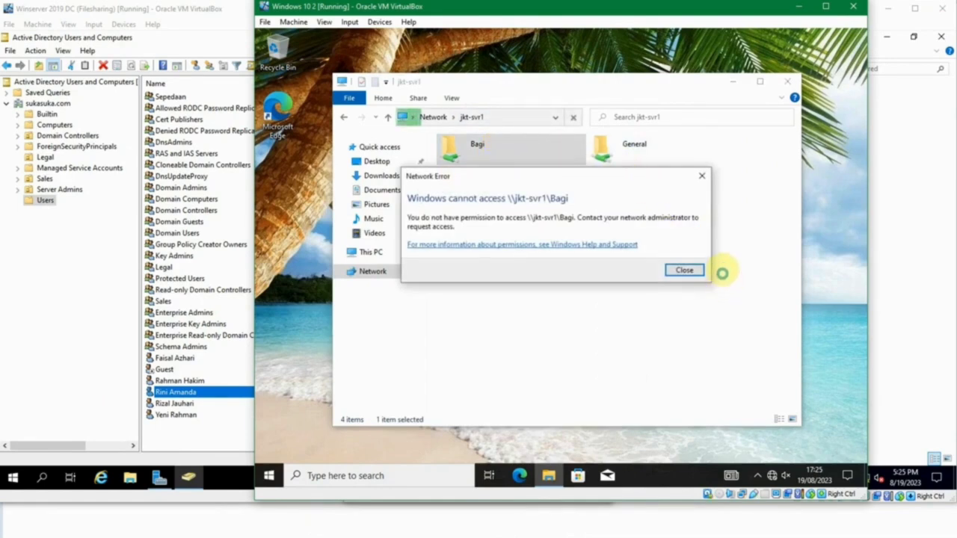
{"action": "left_click", "coordinate": [682, 269]}
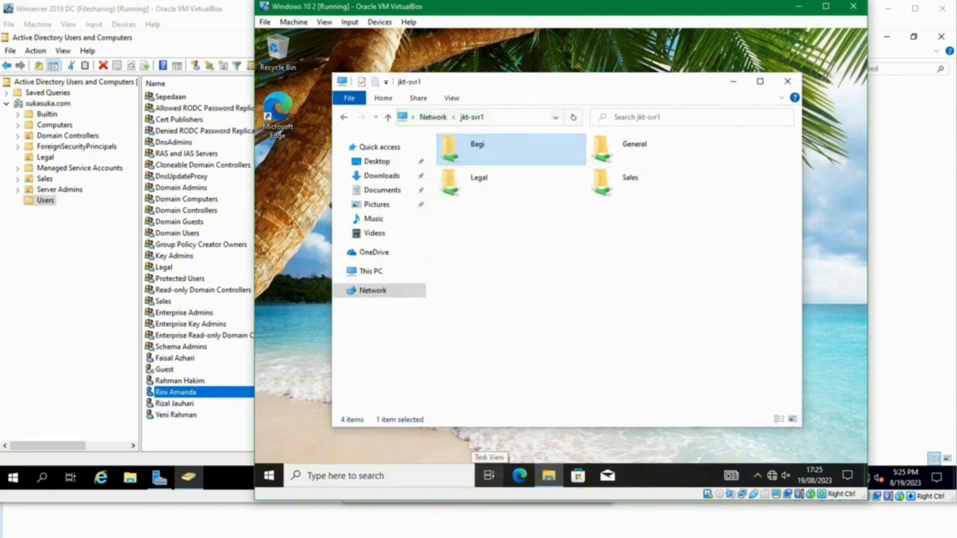
Switch to the Windows 10 1 client, check which user is signed in, and open the Bagi share on jkt-svr1
{"action": "mouse_move", "coordinate": [188, 477]}
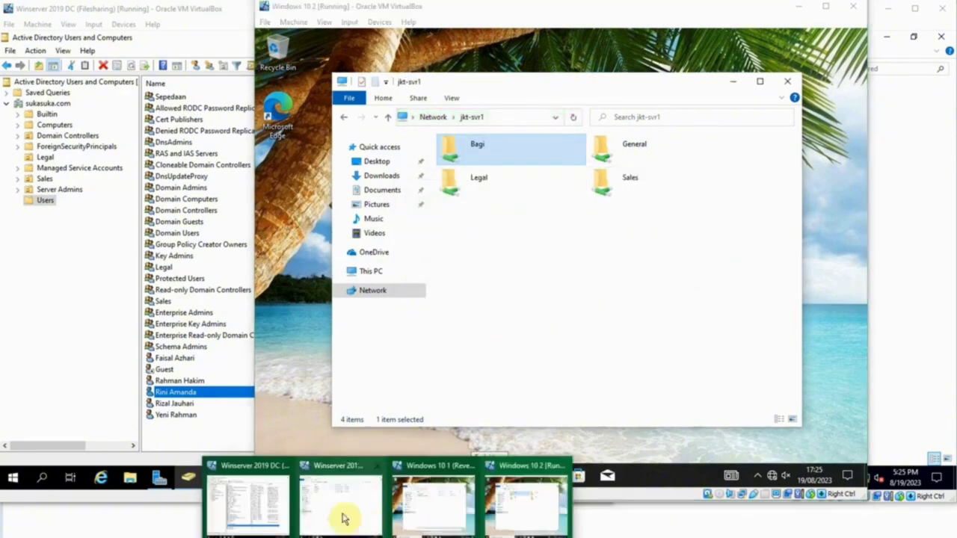
{"action": "left_click", "coordinate": [423, 505]}
{"action": "left_click", "coordinate": [13, 475]}
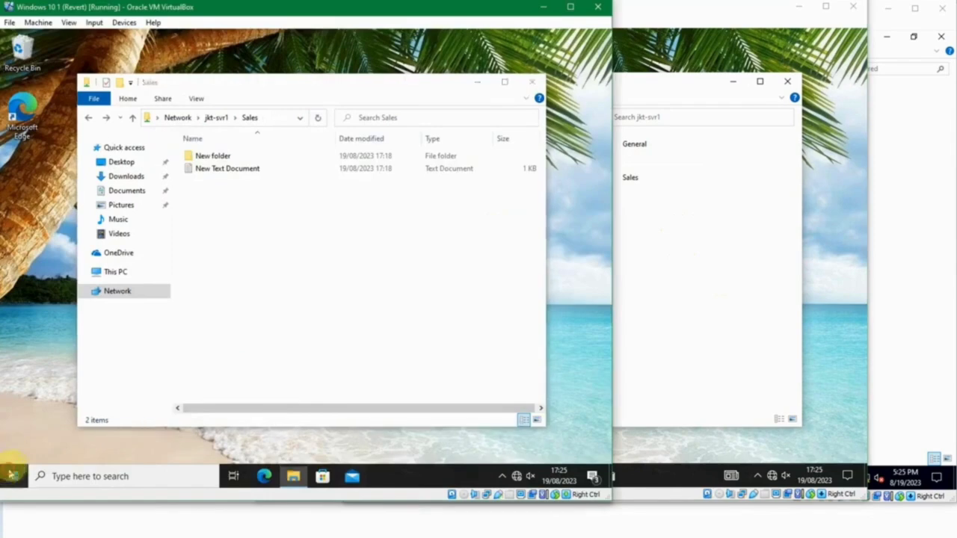
{"action": "left_click", "coordinate": [13, 103]}
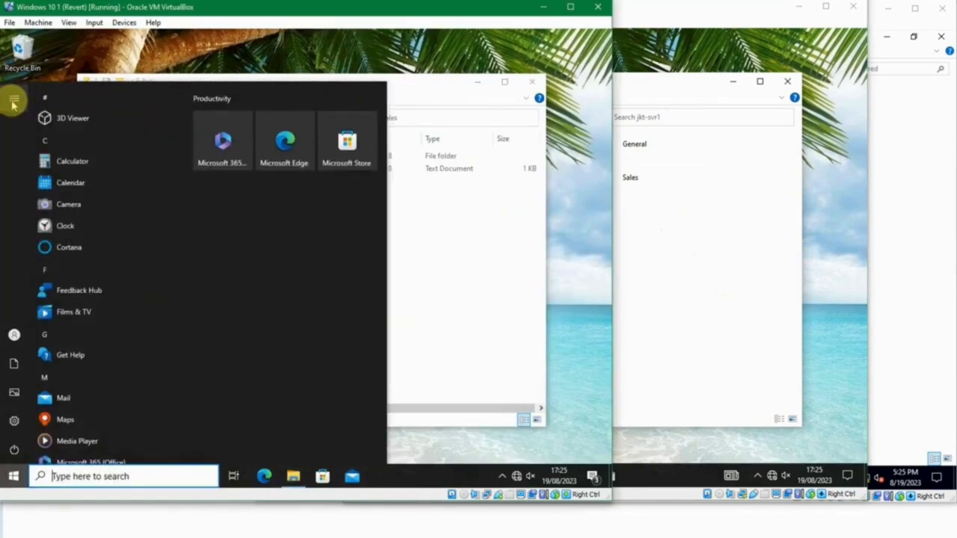
{"action": "left_click", "coordinate": [14, 101]}
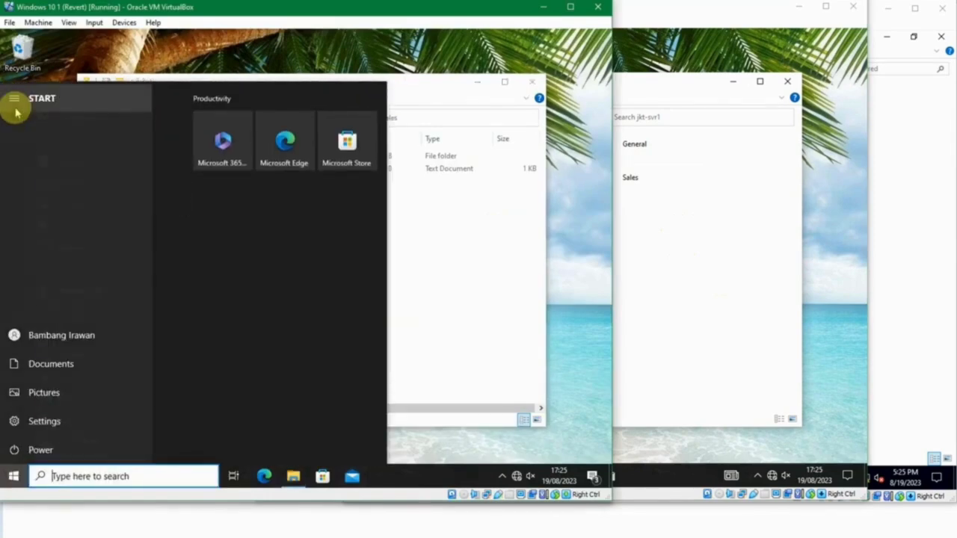
{"action": "left_click", "coordinate": [479, 282]}
{"action": "left_click", "coordinate": [216, 117]}
{"action": "double_click", "coordinate": [213, 145]}
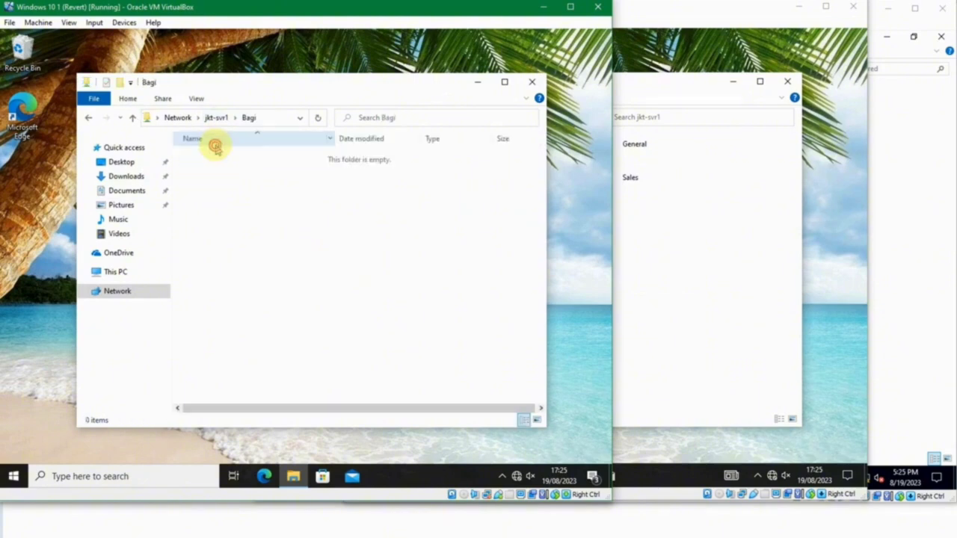
Test write access by trying to create a folder and a text document in the Bagi share
{"action": "right_click", "coordinate": [237, 197]}
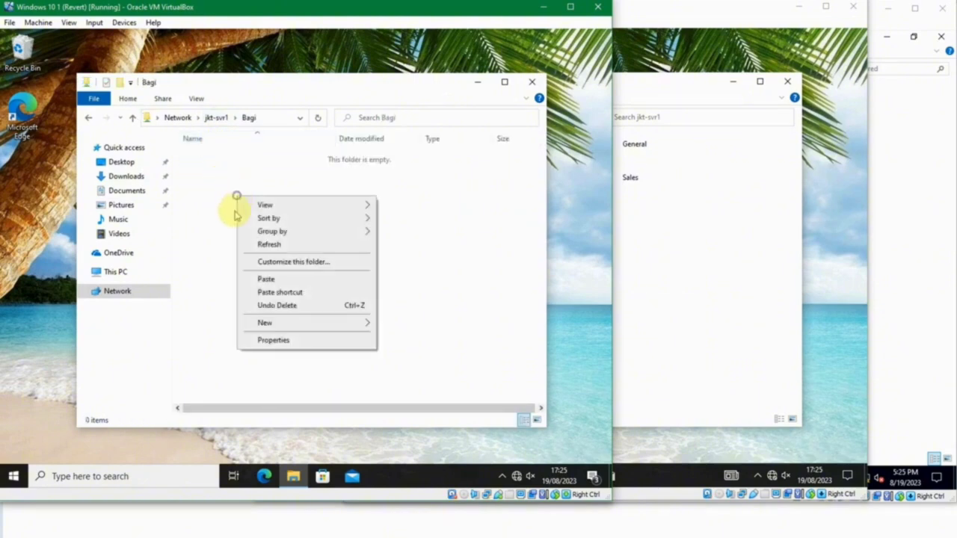
{"action": "mouse_move", "coordinate": [305, 326]}
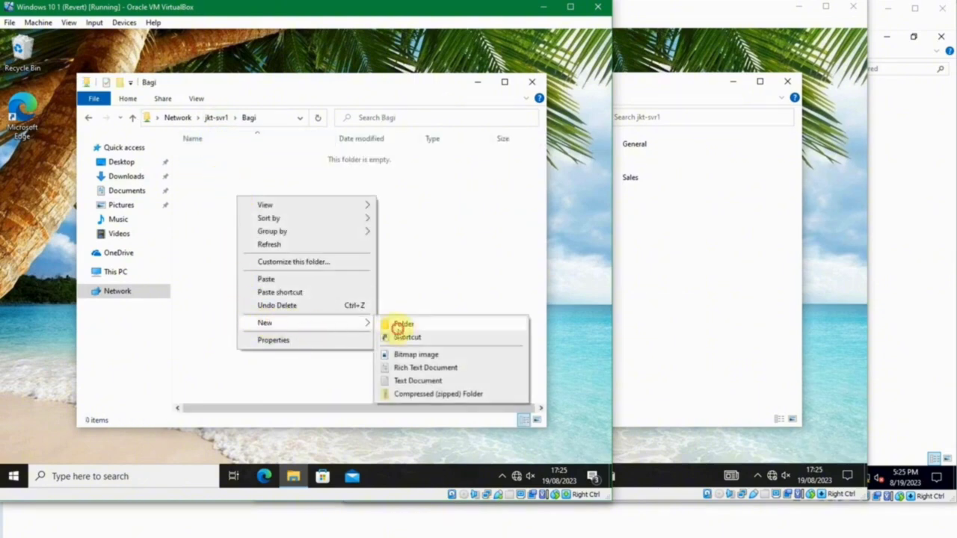
{"action": "left_click", "coordinate": [398, 325]}
{"action": "left_click", "coordinate": [396, 302]}
{"action": "right_click", "coordinate": [392, 293]}
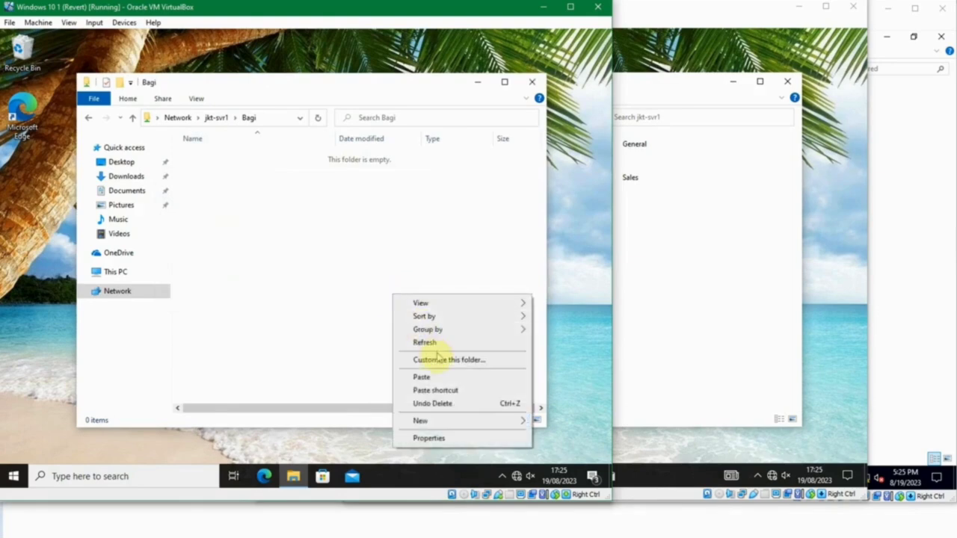
{"action": "mouse_move", "coordinate": [446, 423]}
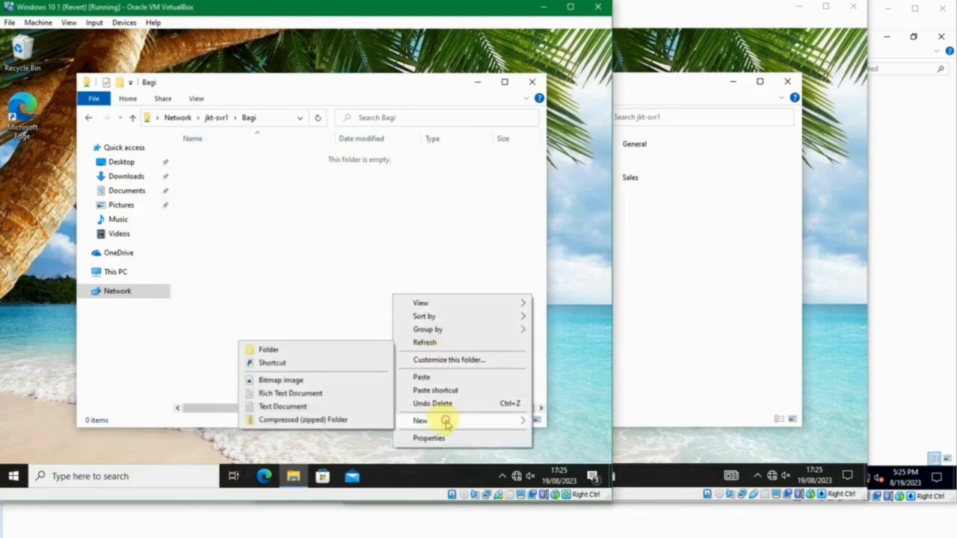
{"action": "left_click", "coordinate": [356, 404]}
{"action": "left_click", "coordinate": [404, 302]}
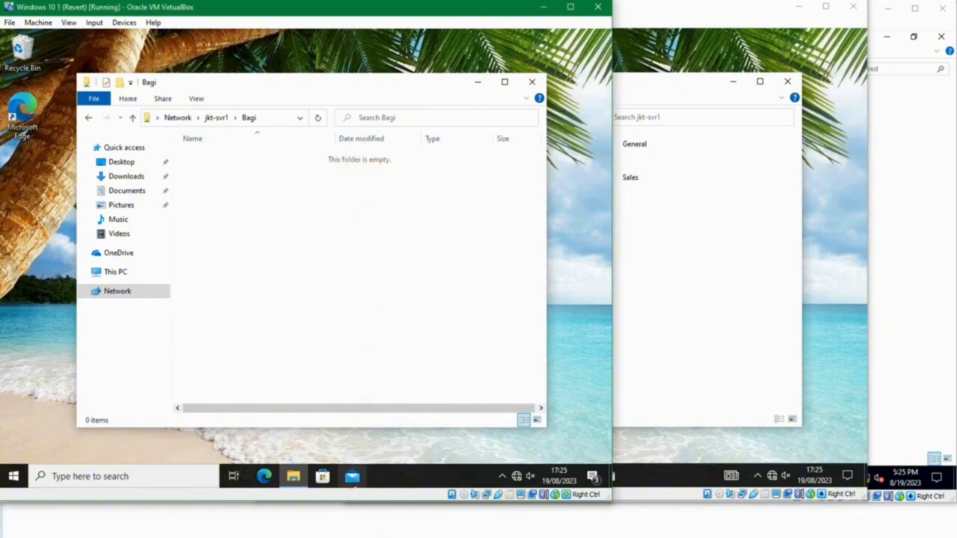
Switch to Winserver 2019 SVR and open Computer Management in a maximized window
{"action": "mouse_move", "coordinate": [352, 527]}
{"action": "left_click", "coordinate": [359, 504]}
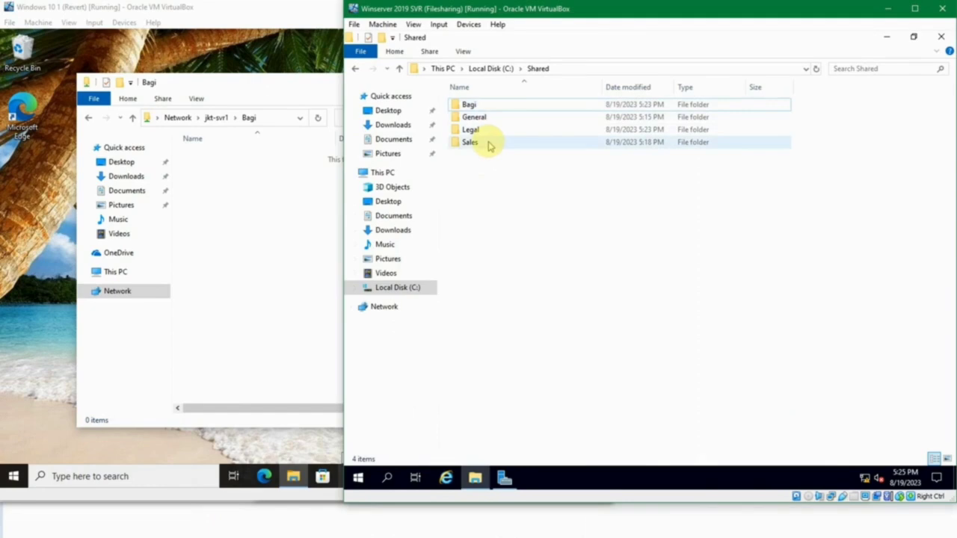
{"action": "mouse_move", "coordinate": [490, 146]}
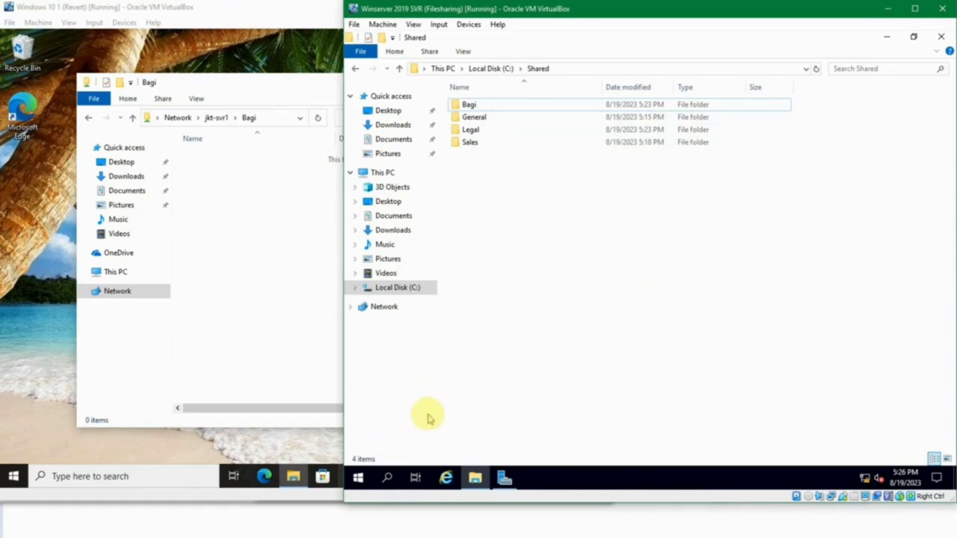
{"action": "key", "text": "super"}
{"action": "key", "text": "super"}
{"action": "key", "text": "super"}
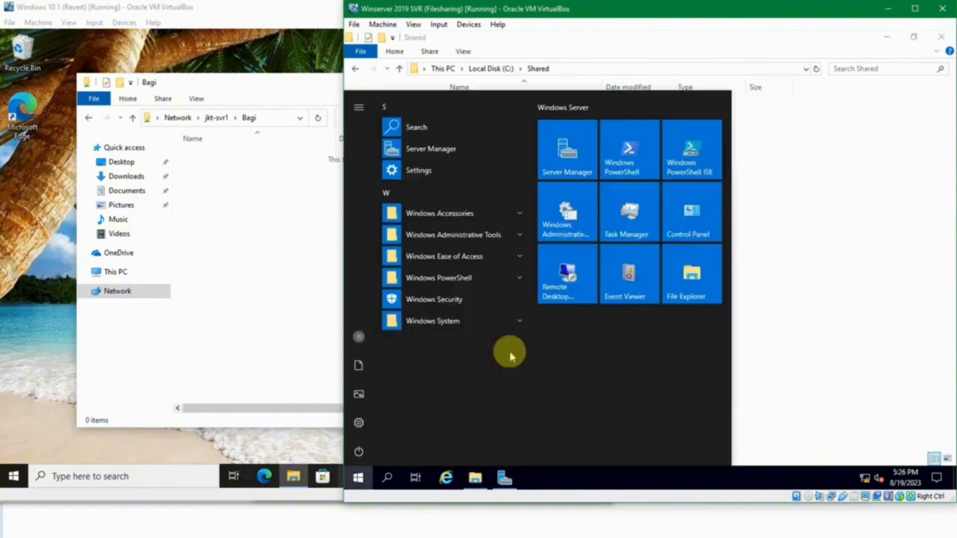
{"action": "type", "text": "compute"}
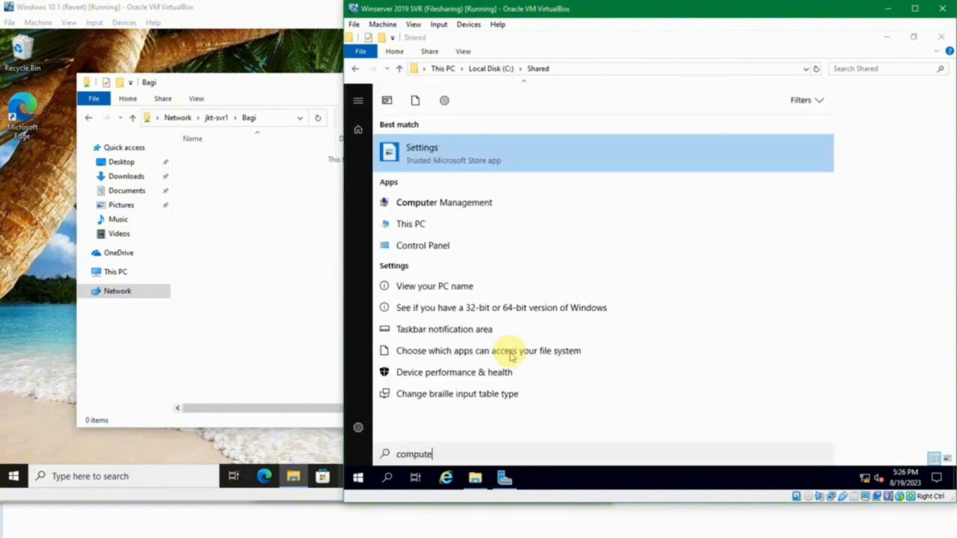
{"action": "type", "text": "r"}
{"action": "left_click", "coordinate": [474, 163]}
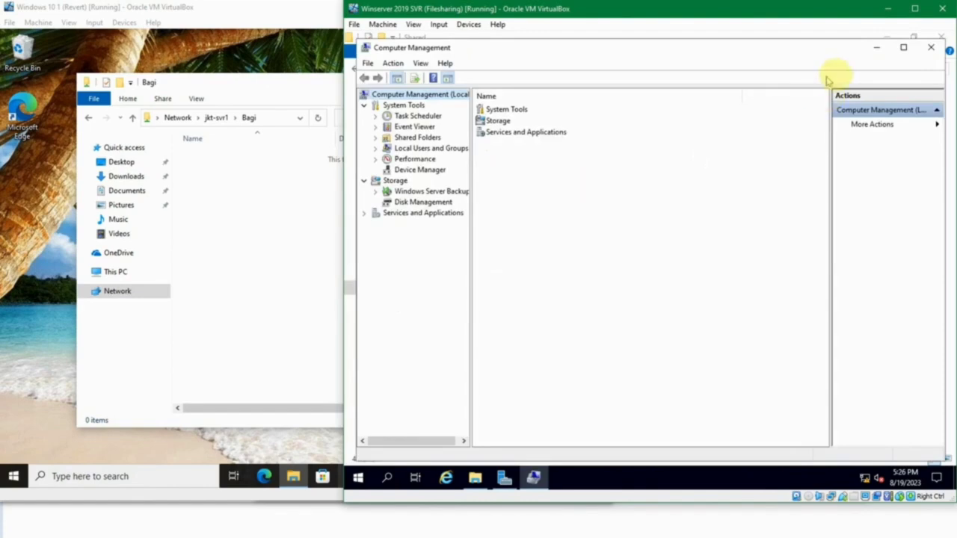
{"action": "left_click", "coordinate": [900, 43]}
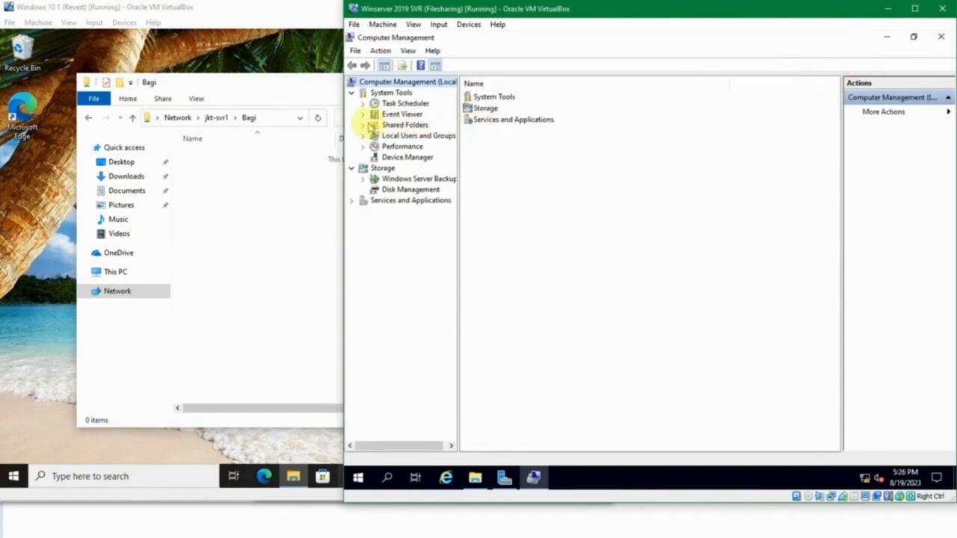
Display the server's Shares list under Shared Folders and widen its Share Name and Folder Path columns
{"action": "left_click", "coordinate": [365, 126]}
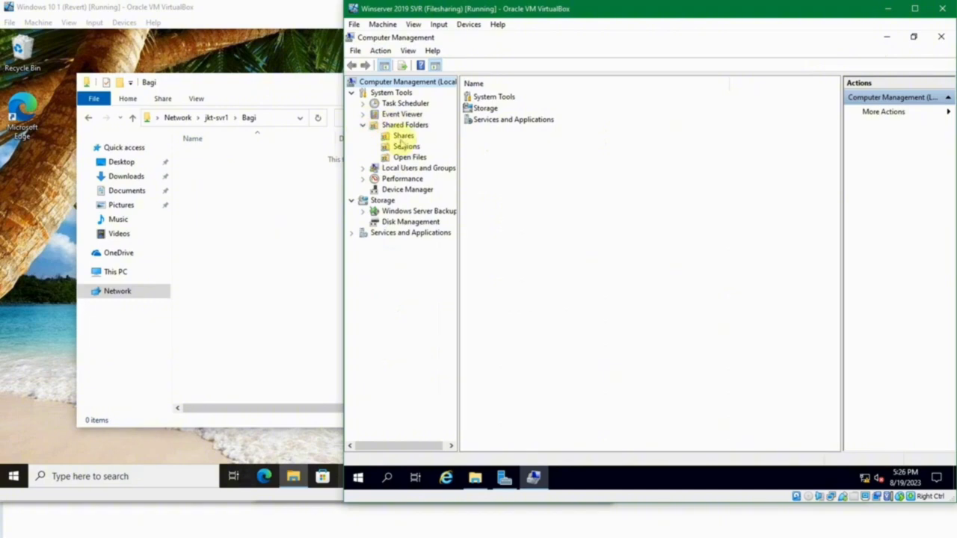
{"action": "left_click", "coordinate": [401, 138]}
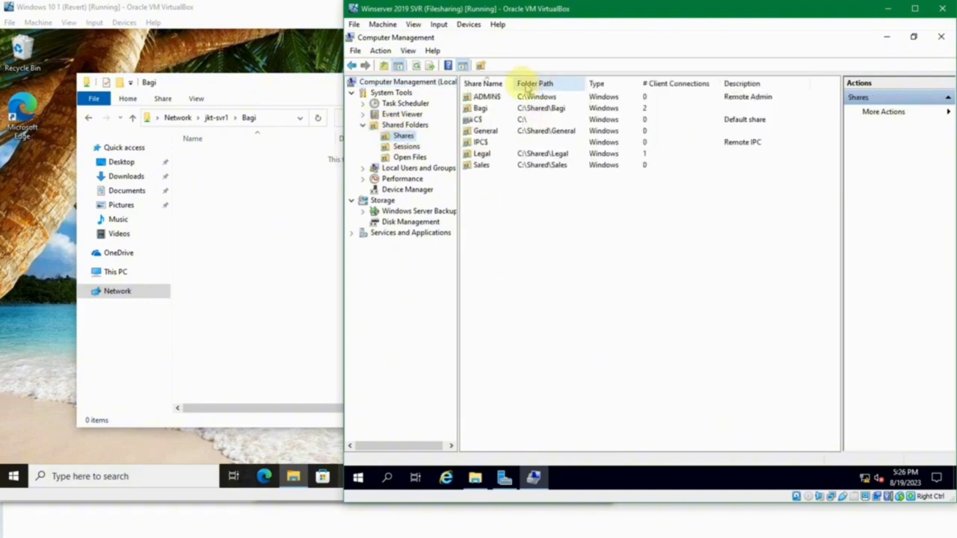
{"action": "left_click_drag", "start_coordinate": [513, 82], "coordinate": [546, 81]}
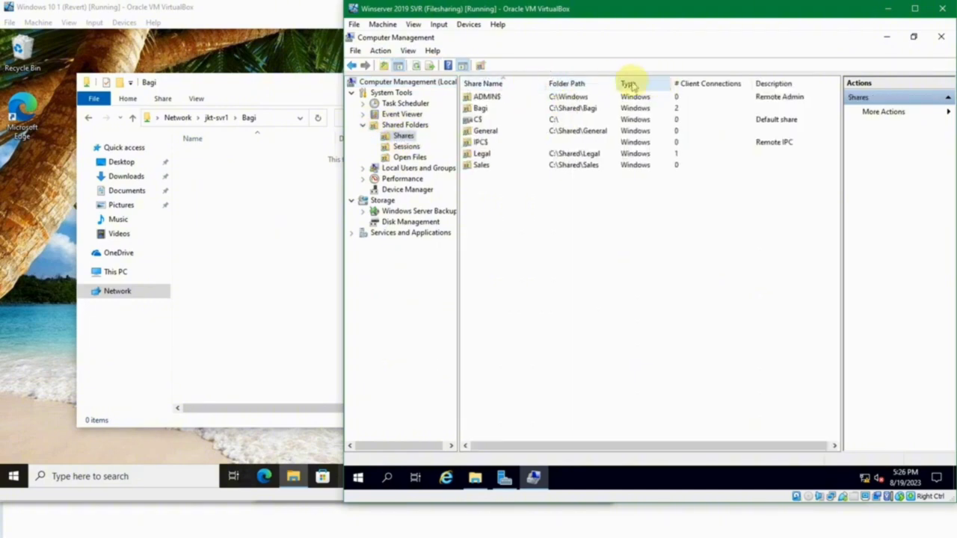
{"action": "left_click_drag", "start_coordinate": [617, 81], "coordinate": [645, 79]}
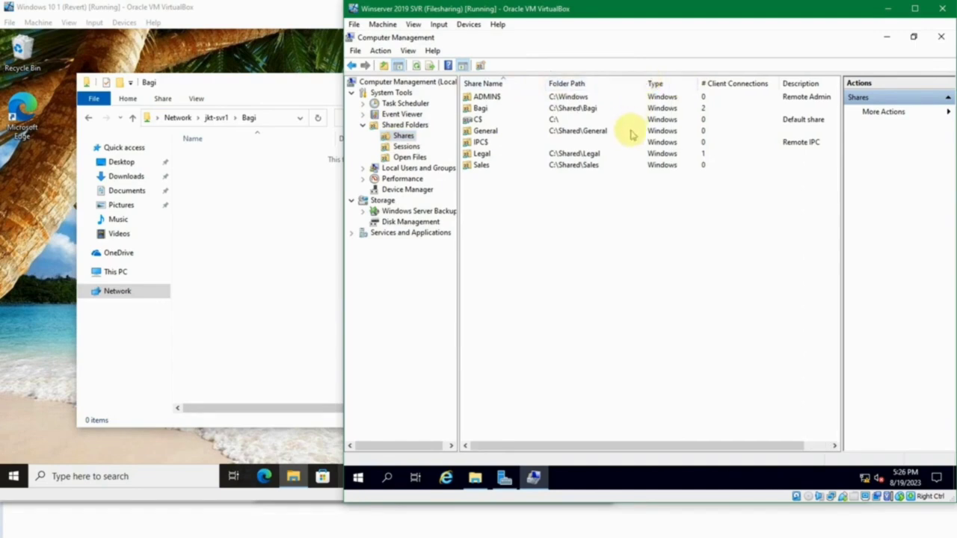
Review the Bagi, General, Legal and Sales entries in the Shares list
{"action": "left_click", "coordinate": [485, 108]}
{"action": "left_click", "coordinate": [482, 131]}
{"action": "left_click", "coordinate": [482, 154]}
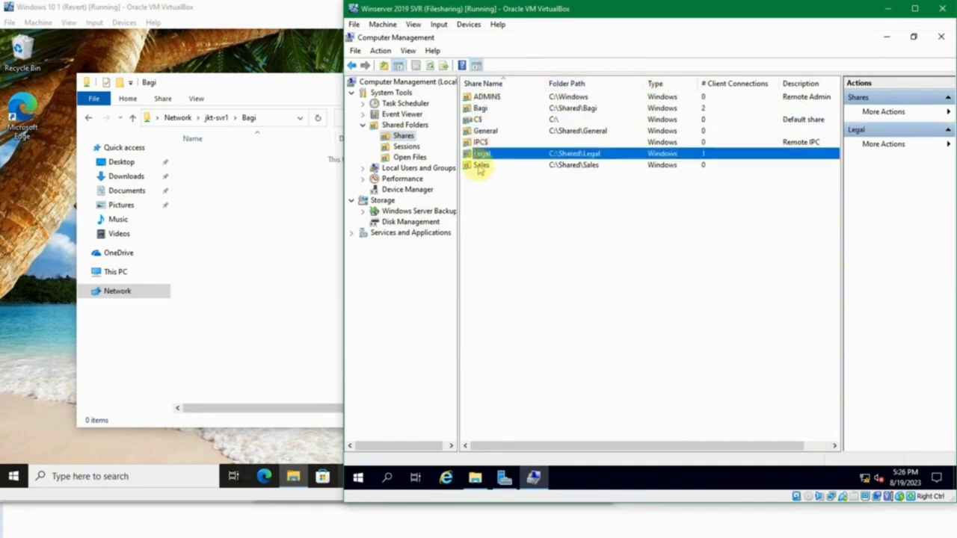
{"action": "left_click", "coordinate": [482, 165]}
{"action": "left_click", "coordinate": [509, 197]}
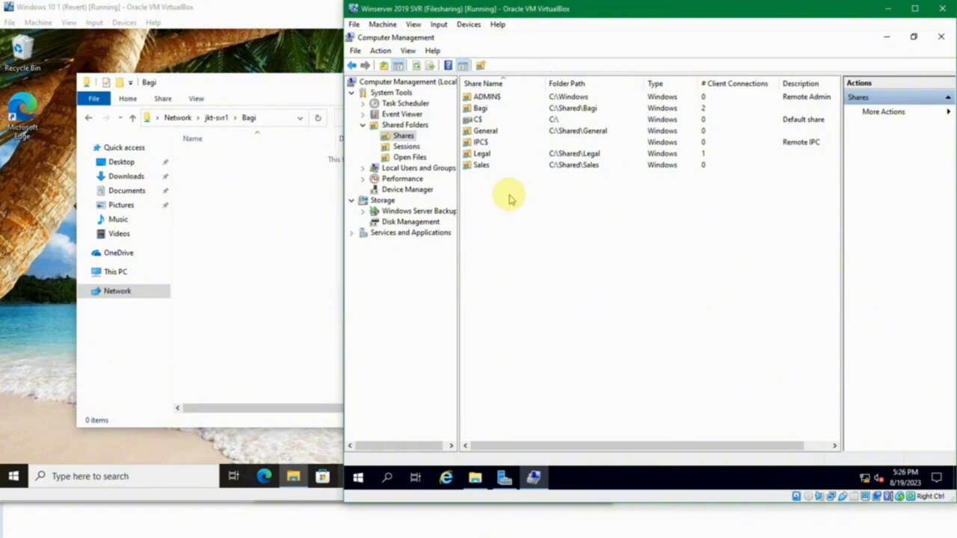
{"action": "right_click", "coordinate": [481, 109]}
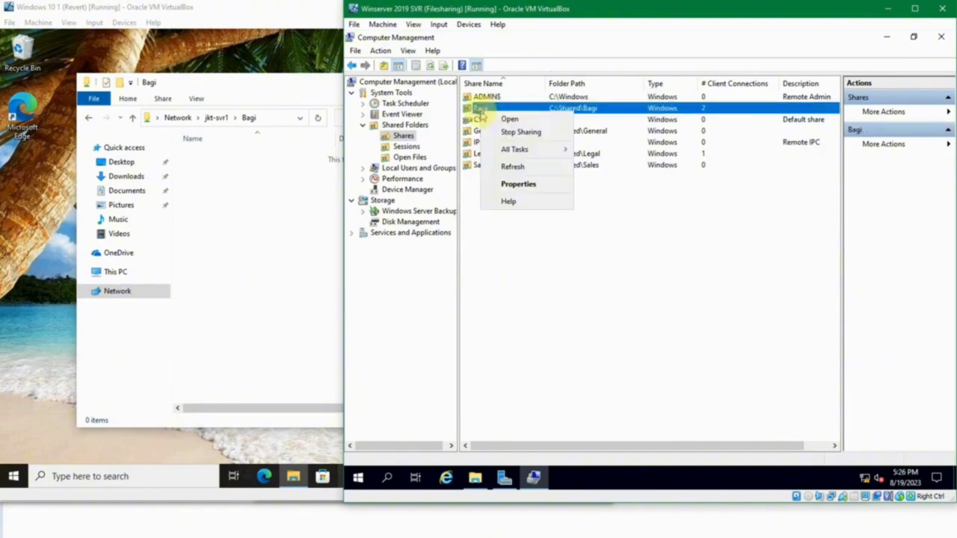
{"action": "left_click", "coordinate": [508, 133]}
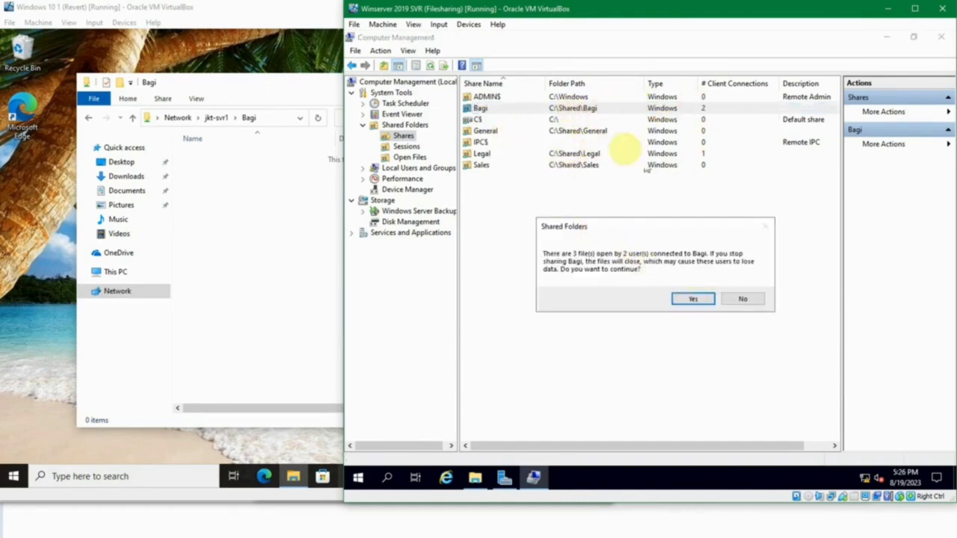
{"action": "left_click", "coordinate": [742, 299]}
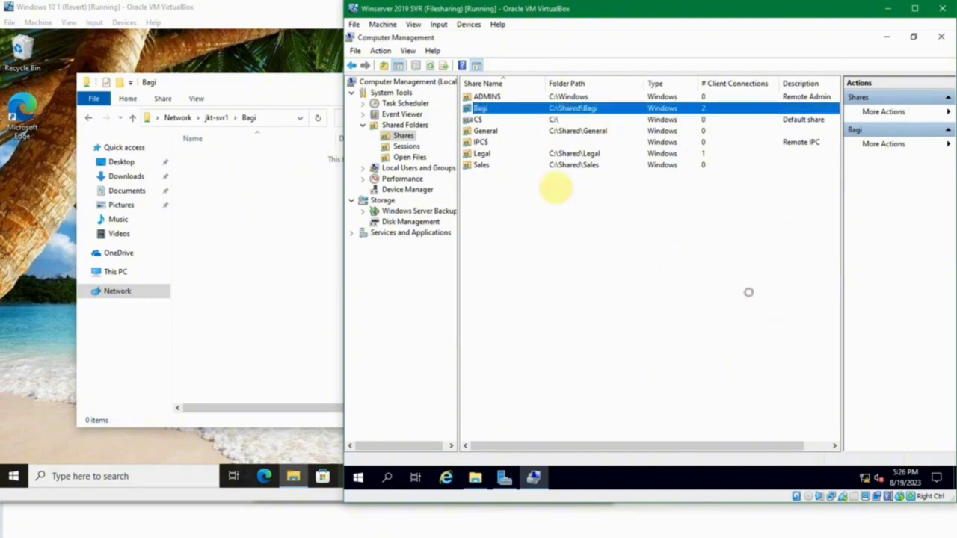
Examine the first listed user's share permissions in the Bagi share's properties, and close the properties without changes
{"action": "right_click", "coordinate": [480, 110]}
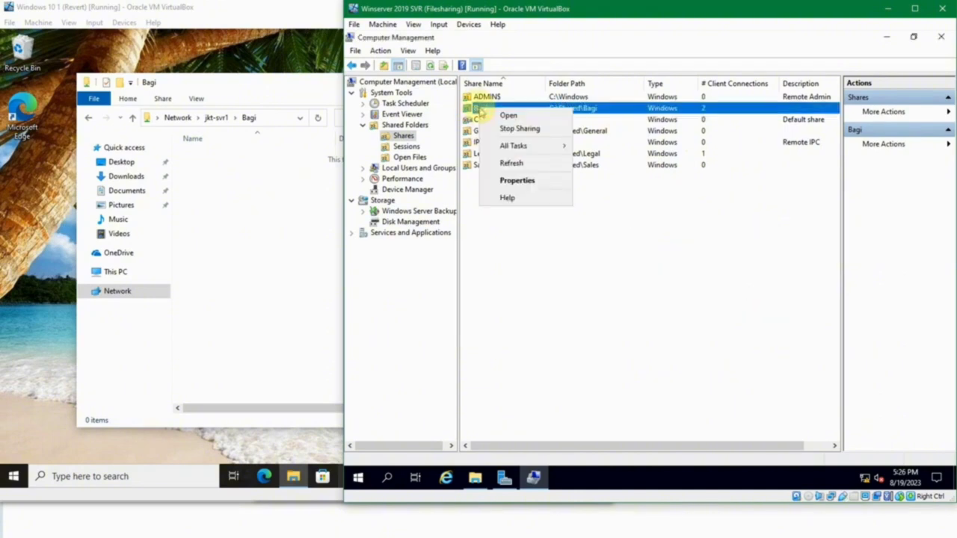
{"action": "left_click", "coordinate": [520, 184]}
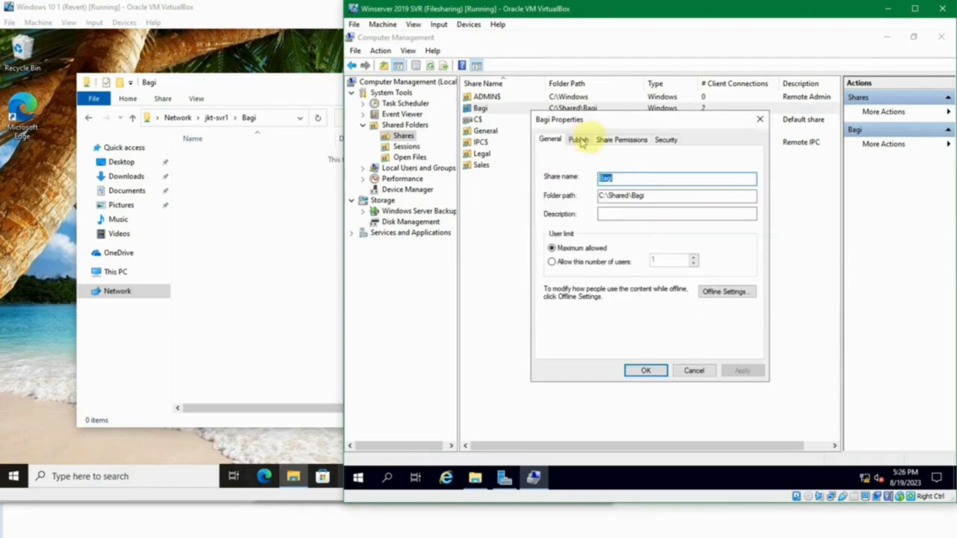
{"action": "left_click", "coordinate": [615, 140]}
{"action": "left_click", "coordinate": [615, 203]}
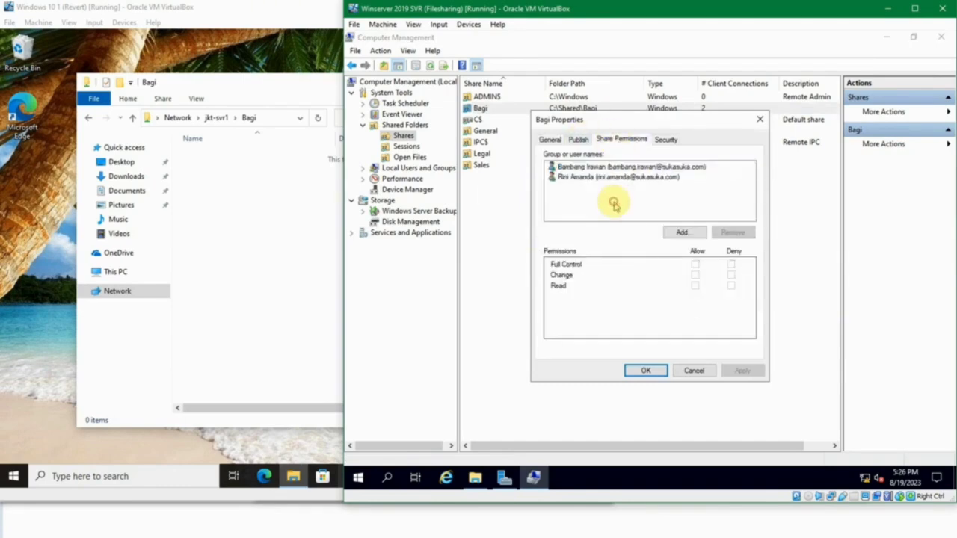
{"action": "left_click", "coordinate": [615, 166]}
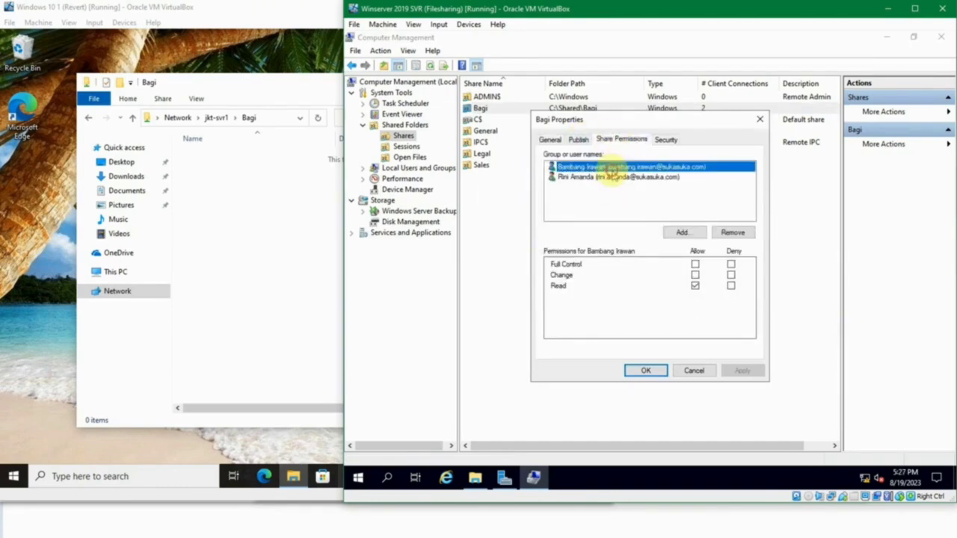
{"action": "left_click", "coordinate": [695, 285]}
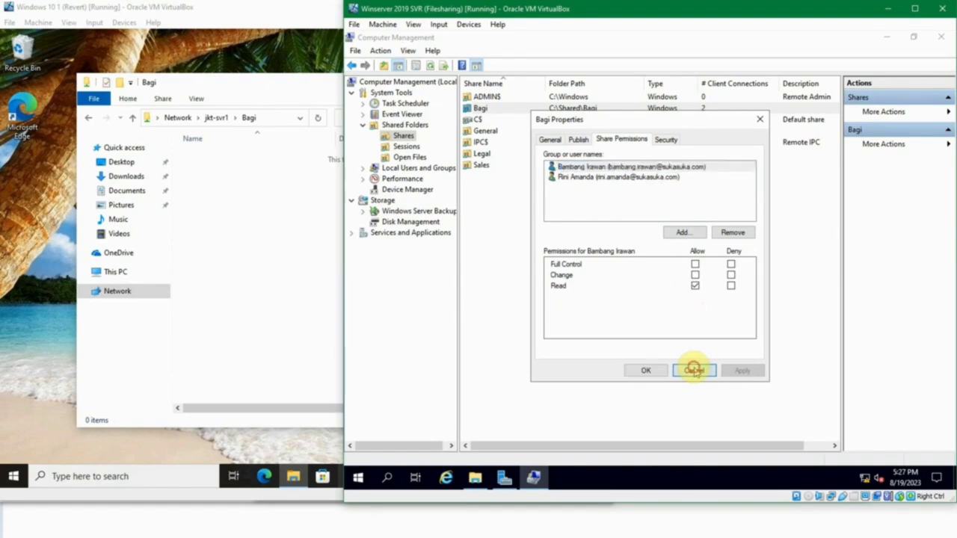
{"action": "left_click", "coordinate": [694, 370]}
{"action": "left_click", "coordinate": [573, 238]}
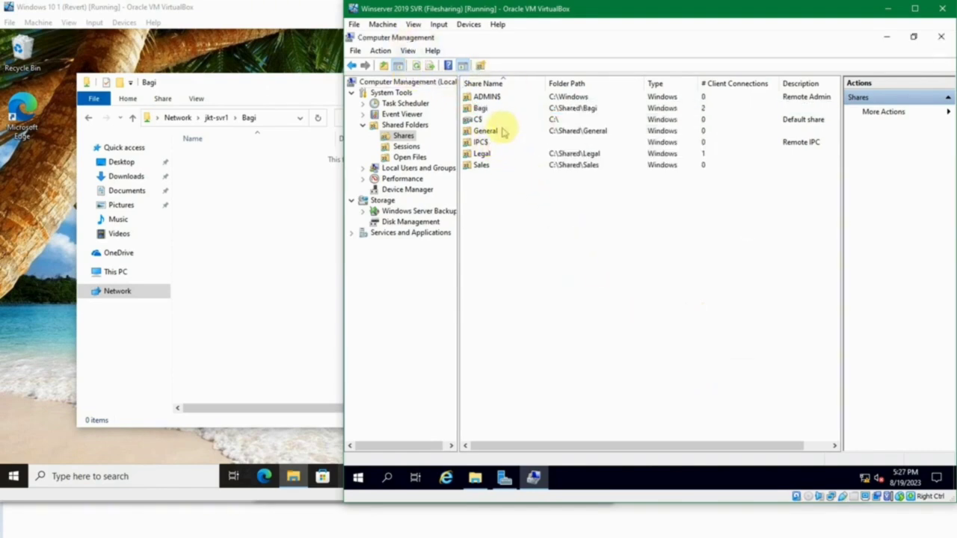
Open the Legal share's properties and examine the share permissions of the Legal group
{"action": "left_click", "coordinate": [483, 156]}
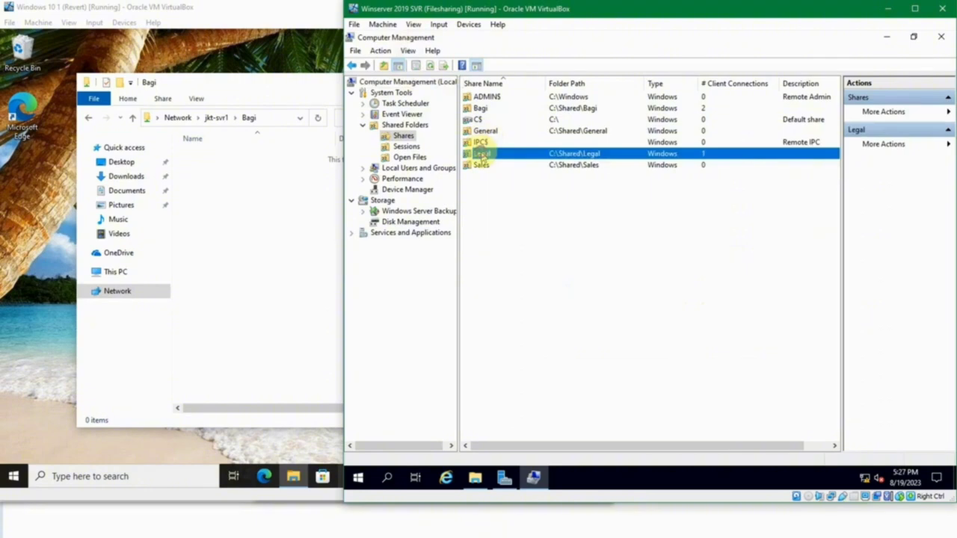
{"action": "right_click", "coordinate": [483, 155]}
{"action": "left_click", "coordinate": [518, 222]}
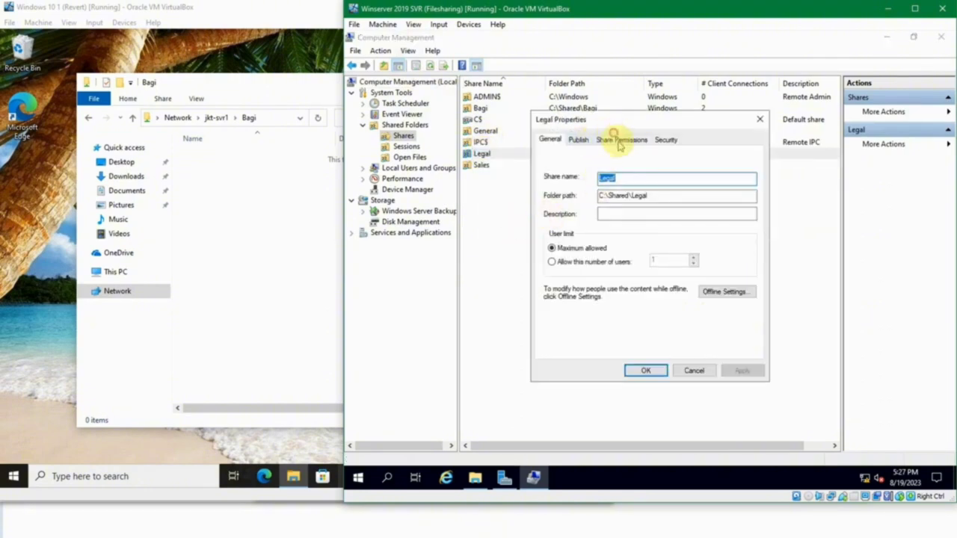
{"action": "left_click", "coordinate": [619, 140]}
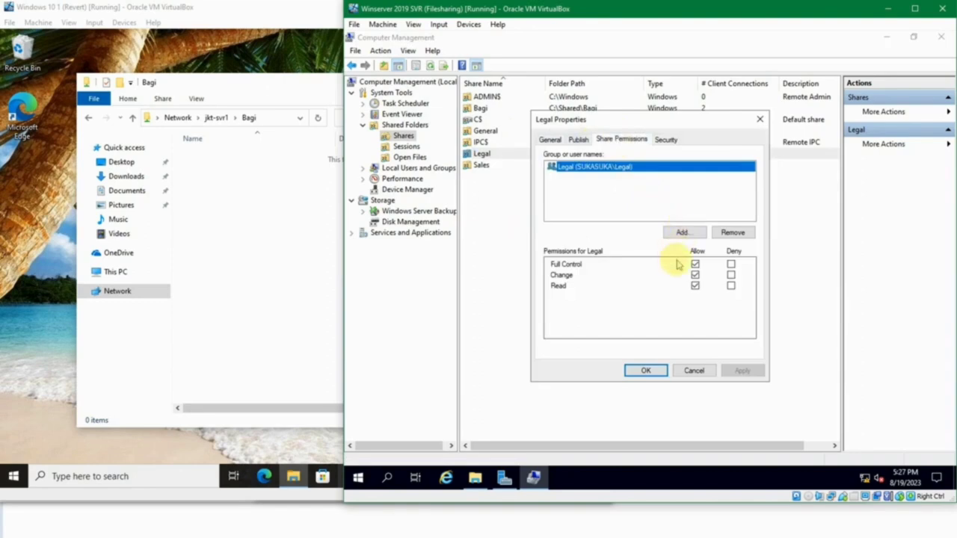
Look through the security entries of the Legal share's folder and examine the Legal group's permissions
{"action": "left_click", "coordinate": [667, 140]}
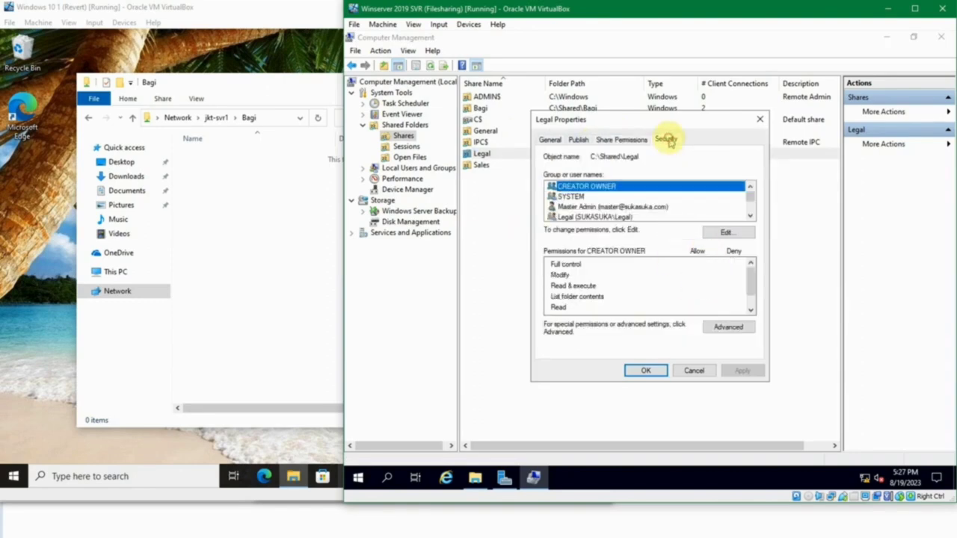
{"action": "scroll", "coordinate": [632, 201], "scroll_direction": "down", "scroll_amount": 1}
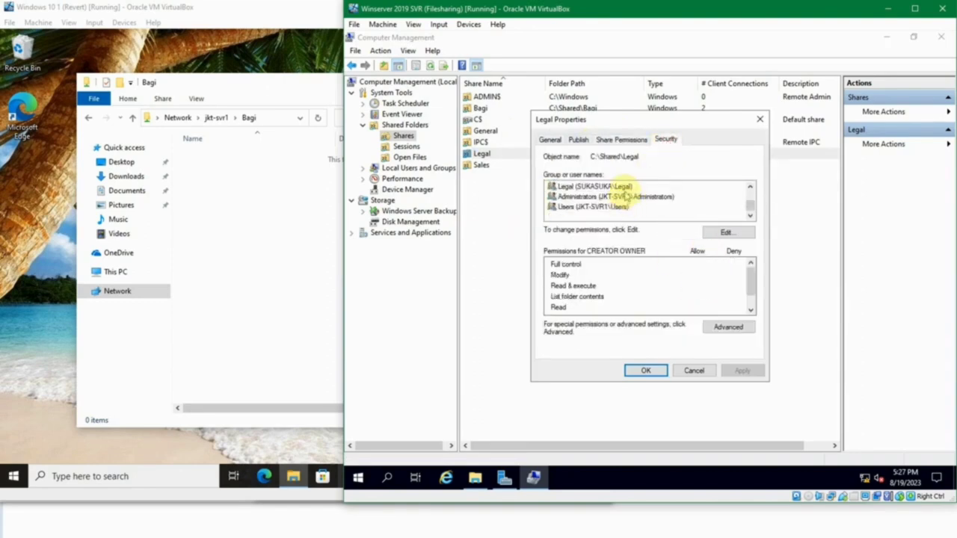
{"action": "scroll", "coordinate": [627, 195], "scroll_direction": "up", "scroll_amount": 1}
{"action": "scroll", "coordinate": [621, 200], "scroll_direction": "down", "scroll_amount": 1}
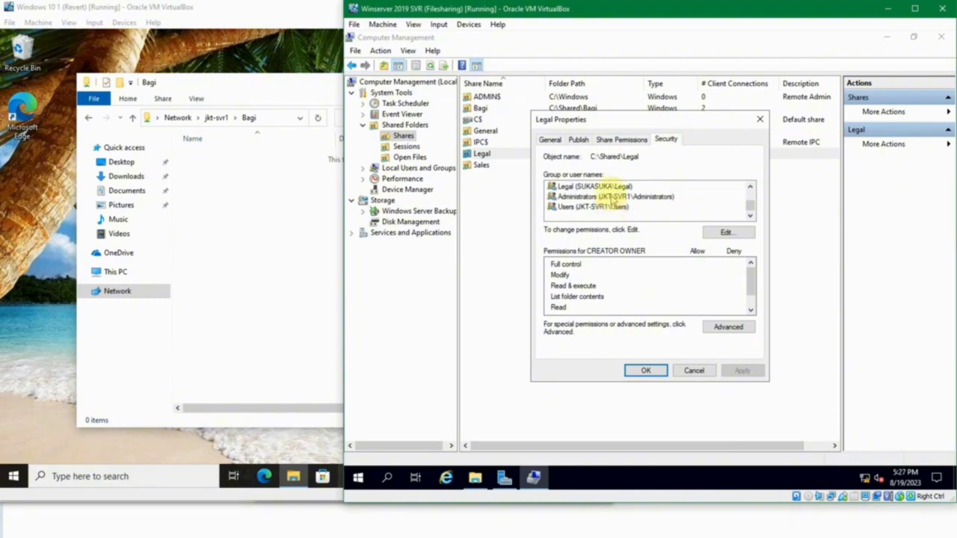
{"action": "left_click", "coordinate": [612, 186]}
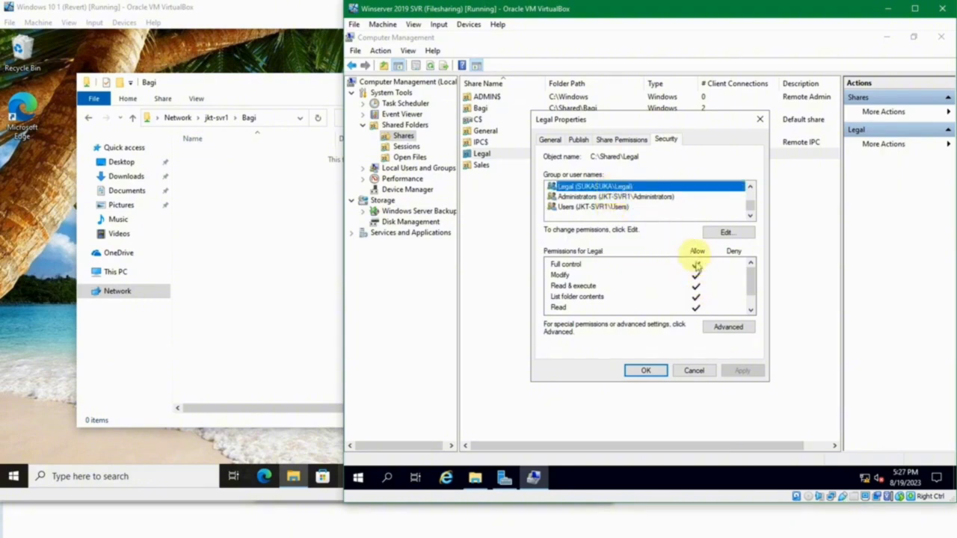
Review the Legal group's entries in the editable security permissions of the Legal folder, and close both dialogs without changes
{"action": "left_click", "coordinate": [724, 232]}
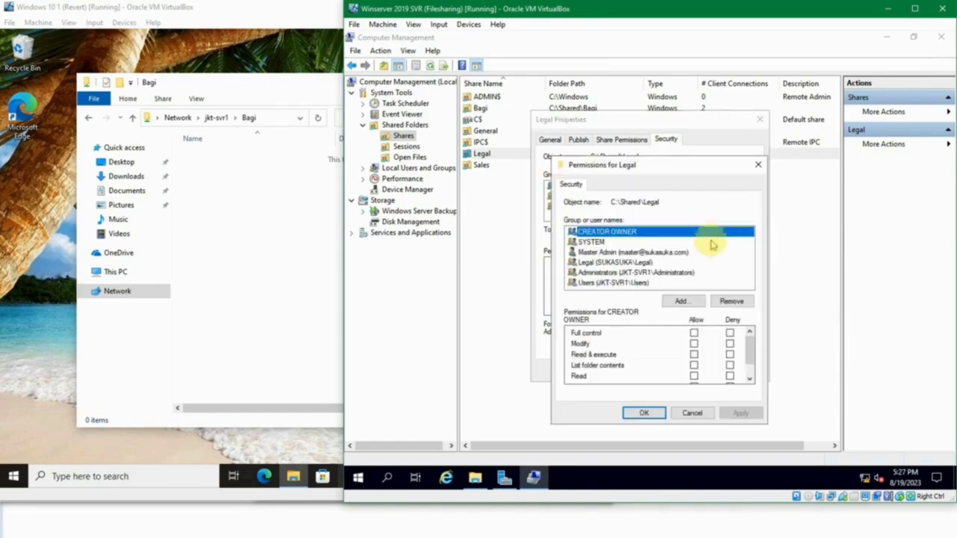
{"action": "left_click", "coordinate": [630, 264]}
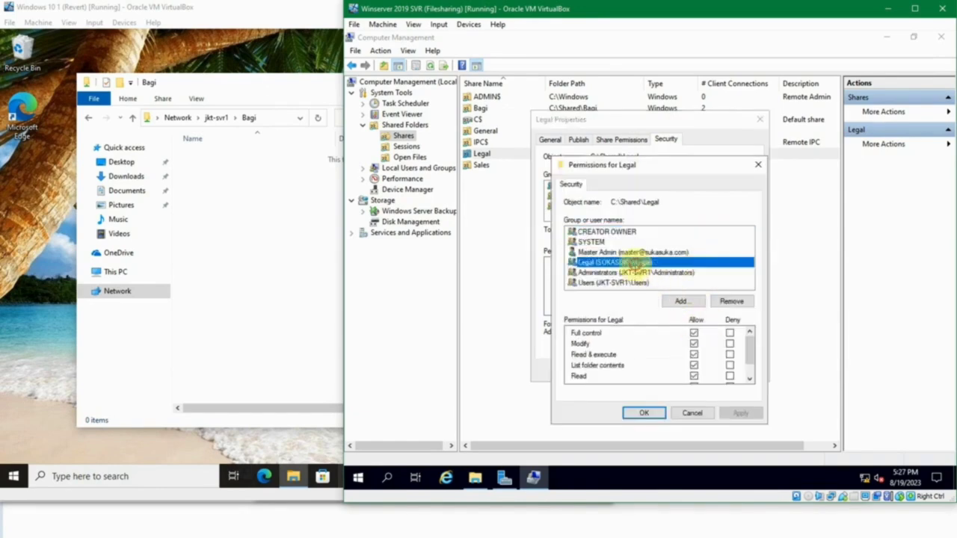
{"action": "scroll", "coordinate": [690, 345], "scroll_direction": "down", "scroll_amount": 1}
{"action": "scroll", "coordinate": [690, 348], "scroll_direction": "up", "scroll_amount": 1}
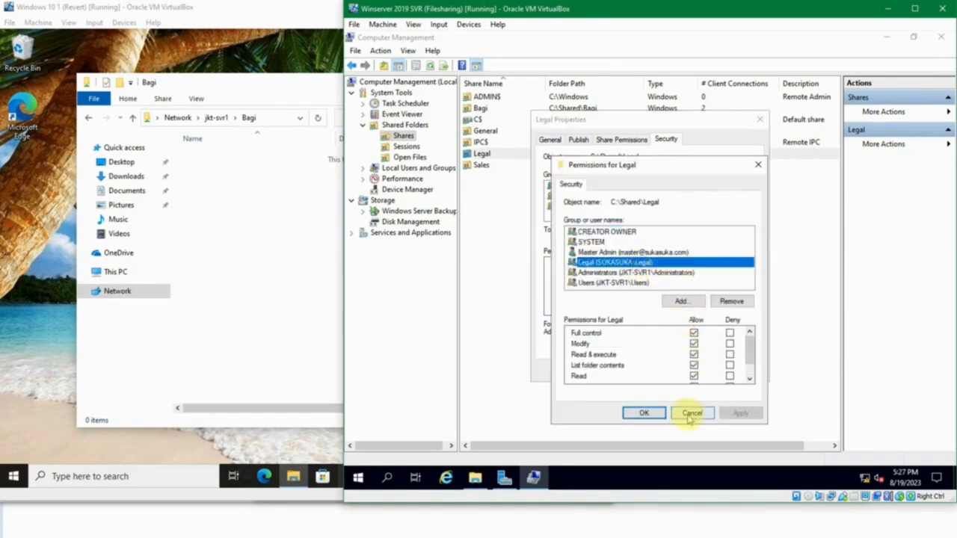
{"action": "left_click", "coordinate": [689, 416]}
{"action": "left_click", "coordinate": [690, 369]}
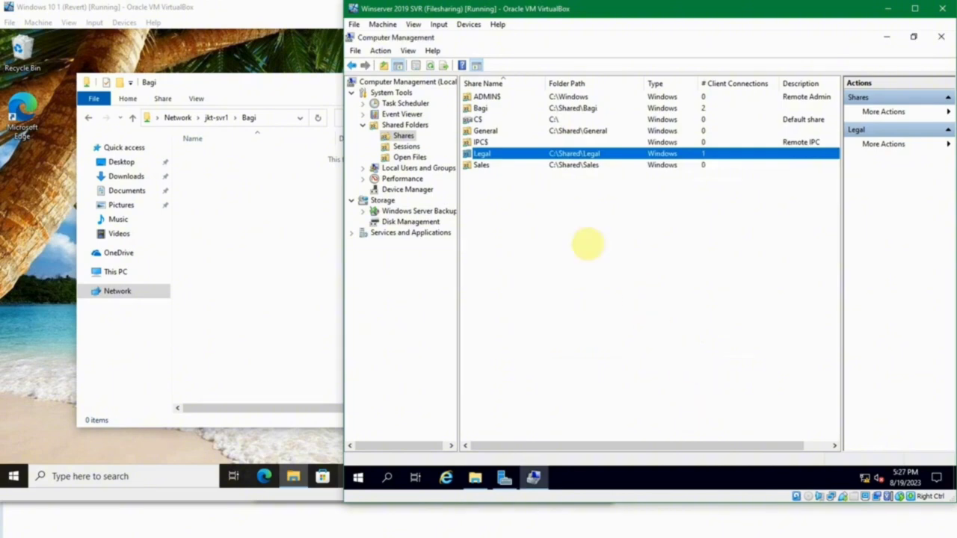
{"action": "left_click", "coordinate": [545, 214]}
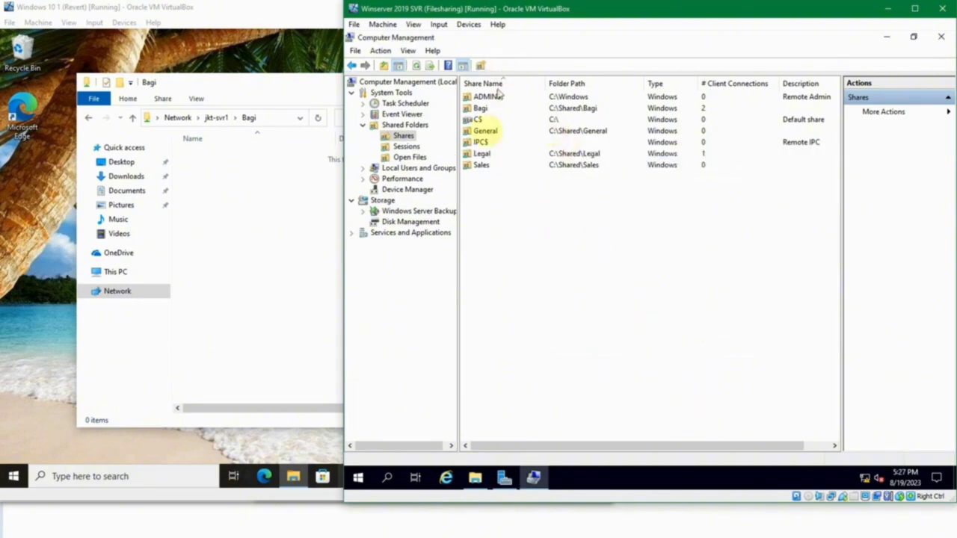